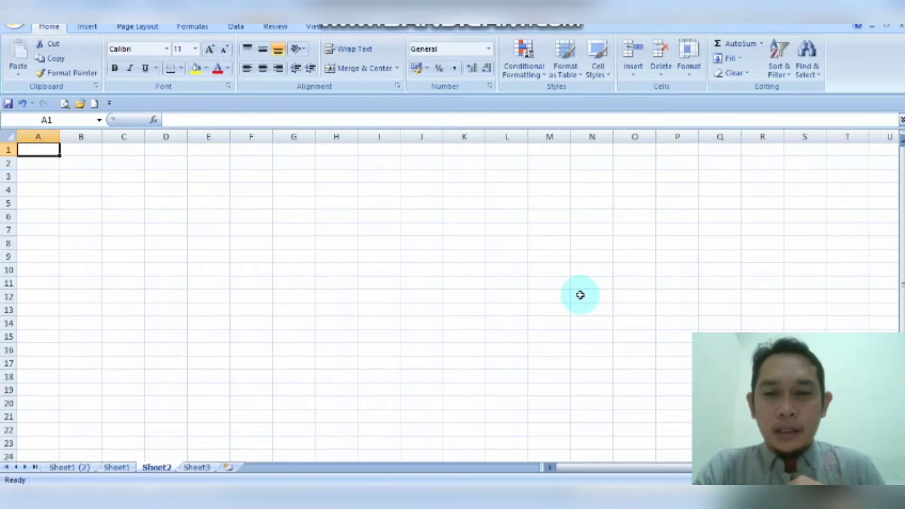
Step: Open the Sheet1 (2) worksheet and review the September 2021 cash book from its title down to the JUMLAH row
{"action": "left_click", "coordinate": [83, 468]}
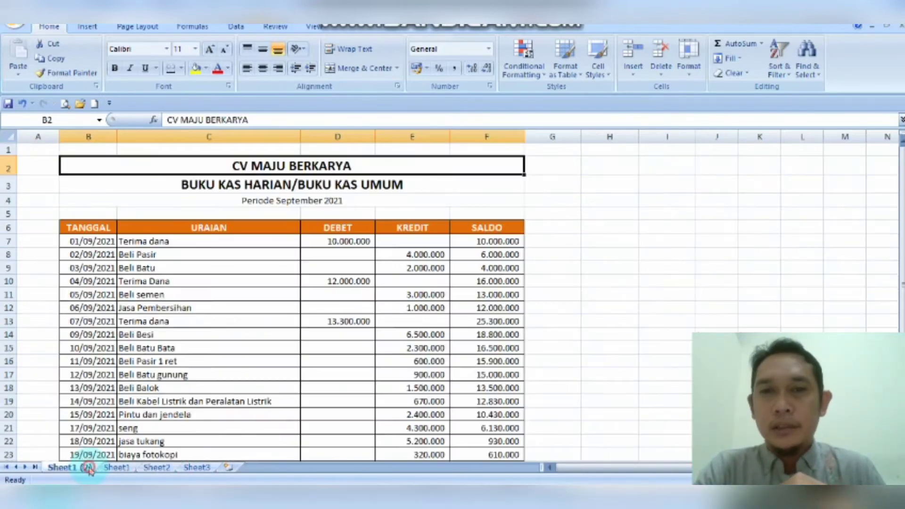
{"action": "left_click", "coordinate": [576, 238]}
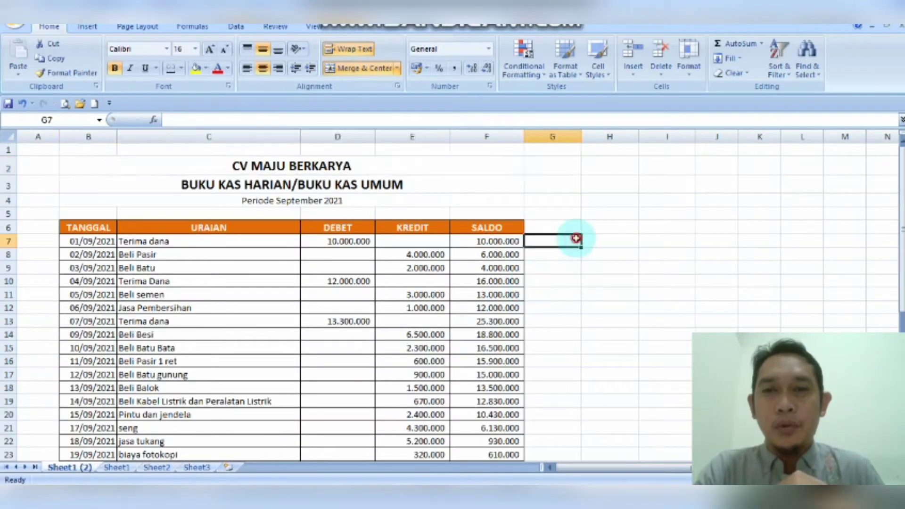
{"action": "key", "text": "Down"}
{"action": "key", "text": "Down"}
{"action": "key", "text": "Down"}
{"action": "key", "text": "Down"}
{"action": "key", "text": "Down"}
{"action": "key", "text": "Down"}
{"action": "key", "text": "Down"}
{"action": "key", "text": "Down"}
{"action": "key", "text": "Down"}
{"action": "key", "text": "Down"}
{"action": "key", "text": "Down"}
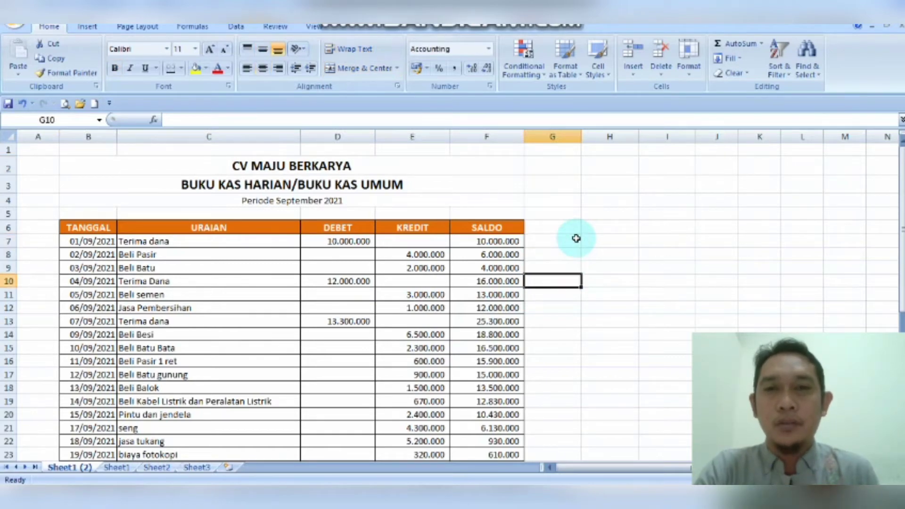
{"action": "key", "text": "Down"}
{"action": "key", "text": "Down"}
{"action": "key", "text": "Down"}
{"action": "key", "text": "Down"}
{"action": "key", "text": "Down"}
{"action": "key", "text": "Down"}
{"action": "key", "text": "Down"}
{"action": "key", "text": "Down"}
{"action": "key", "text": "Up"}
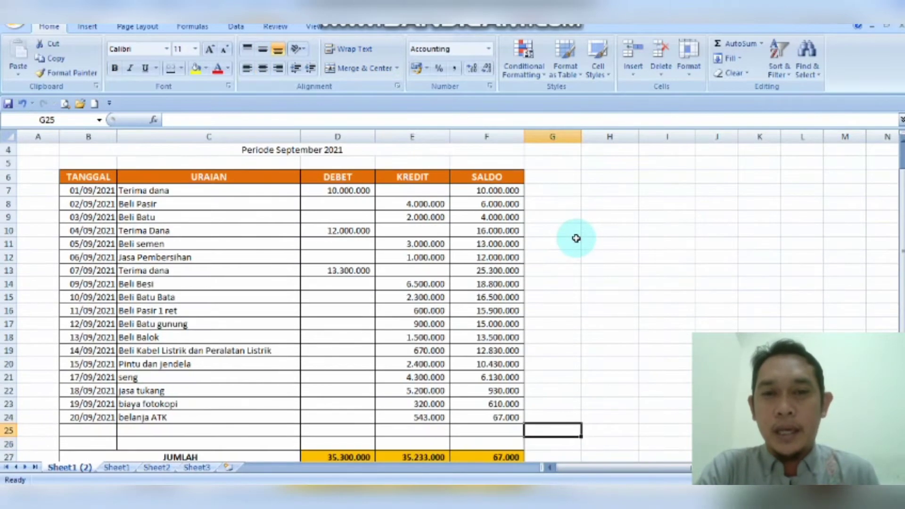
{"action": "key", "text": "Up"}
{"action": "key", "text": "Up"}
{"action": "key", "text": "Up"}
{"action": "key", "text": "Up"}
{"action": "key", "text": "Up"}
{"action": "key", "text": "Up"}
{"action": "key", "text": "Up"}
{"action": "key", "text": "Up"}
{"action": "key", "text": "Up"}
{"action": "key", "text": "Up"}
{"action": "key", "text": "Up"}
{"action": "key", "text": "Up"}
{"action": "key", "text": "Up"}
{"action": "key", "text": "Up"}
{"action": "key", "text": "Up"}
{"action": "key", "text": "Up"}
{"action": "key", "text": "Up"}
{"action": "key", "text": "Up"}
{"action": "key", "text": "Up"}
{"action": "key", "text": "Up"}
{"action": "key", "text": "Down"}
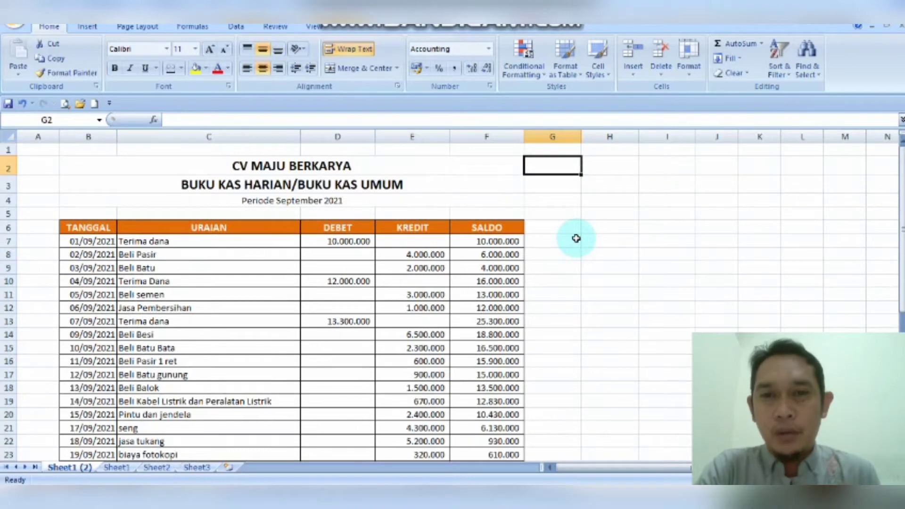
{"action": "key", "text": "Left"}
{"action": "key", "text": "Down"}
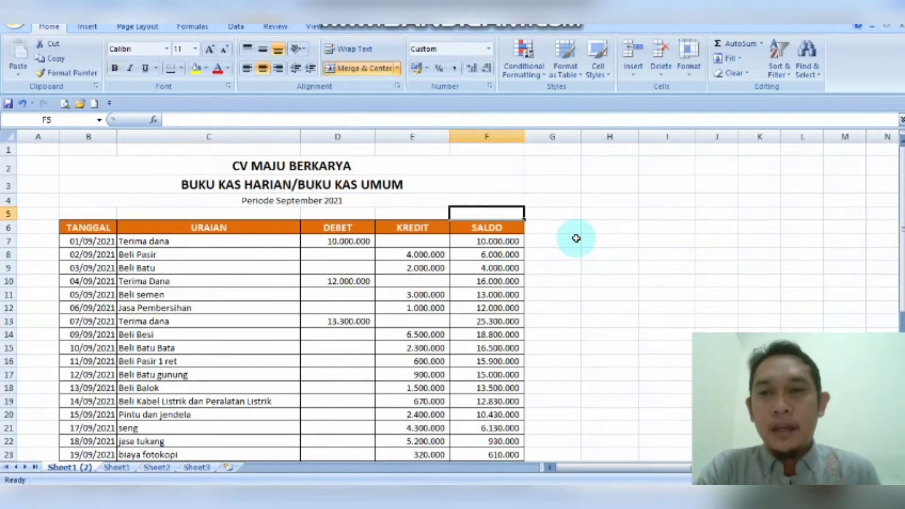
Step: Examine the transaction descriptions in the URAIAN column, from the first entries to below the total row and back
{"action": "key", "text": "Down"}
{"action": "key", "text": "Down"}
{"action": "key", "text": "Down"}
{"action": "key", "text": "Left"}
{"action": "key", "text": "Left"}
{"action": "key", "text": "Left"}
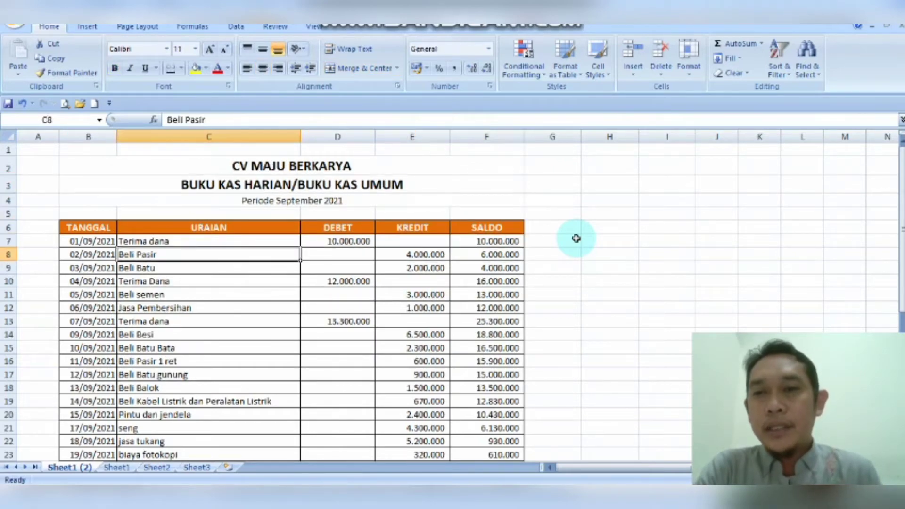
{"action": "key", "text": "Down"}
{"action": "key", "text": "Down"}
{"action": "key", "text": "Down"}
{"action": "key", "text": "Down"}
{"action": "key", "text": "Down"}
{"action": "key", "text": "Down"}
{"action": "key", "text": "Down"}
{"action": "key", "text": "Down"}
{"action": "key", "text": "Down"}
{"action": "key", "text": "Down"}
{"action": "key", "text": "Down"}
{"action": "key", "text": "Down"}
{"action": "key", "text": "Down"}
{"action": "key", "text": "Down"}
{"action": "key", "text": "Down"}
{"action": "key", "text": "Down"}
{"action": "key", "text": "Down"}
{"action": "key", "text": "Down"}
{"action": "key", "text": "Down"}
{"action": "key", "text": "Down"}
{"action": "key", "text": "Down"}
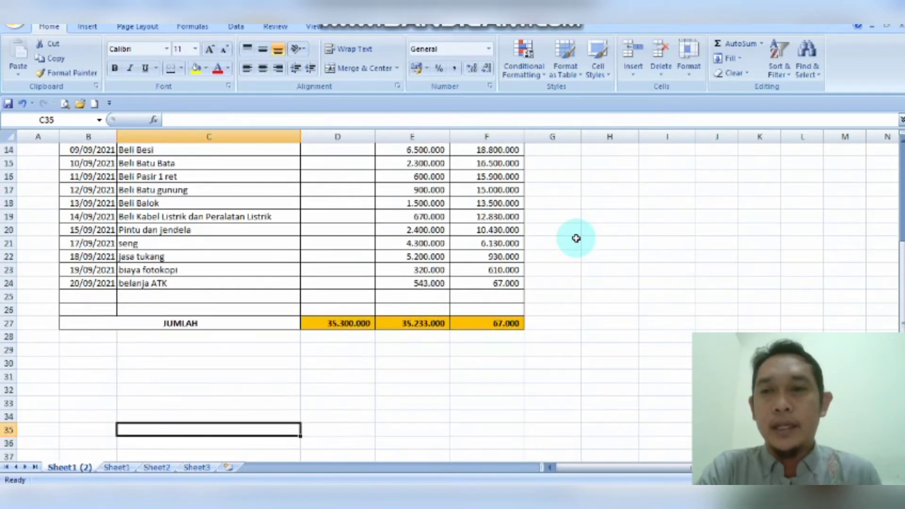
{"action": "key", "text": "Up"}
{"action": "key", "text": "Up"}
{"action": "key", "text": "Up"}
{"action": "key", "text": "Up"}
{"action": "key", "text": "Up"}
{"action": "key", "text": "Up"}
{"action": "key", "text": "Up"}
{"action": "key", "text": "Up"}
{"action": "key", "text": "Up"}
{"action": "key", "text": "Up"}
{"action": "key", "text": "Up"}
{"action": "key", "text": "Up"}
{"action": "key", "text": "Up"}
{"action": "key", "text": "Up"}
{"action": "key", "text": "Up"}
{"action": "key", "text": "Up"}
{"action": "key", "text": "Up"}
{"action": "key", "text": "Up"}
{"action": "key", "text": "Up"}
{"action": "key", "text": "Up"}
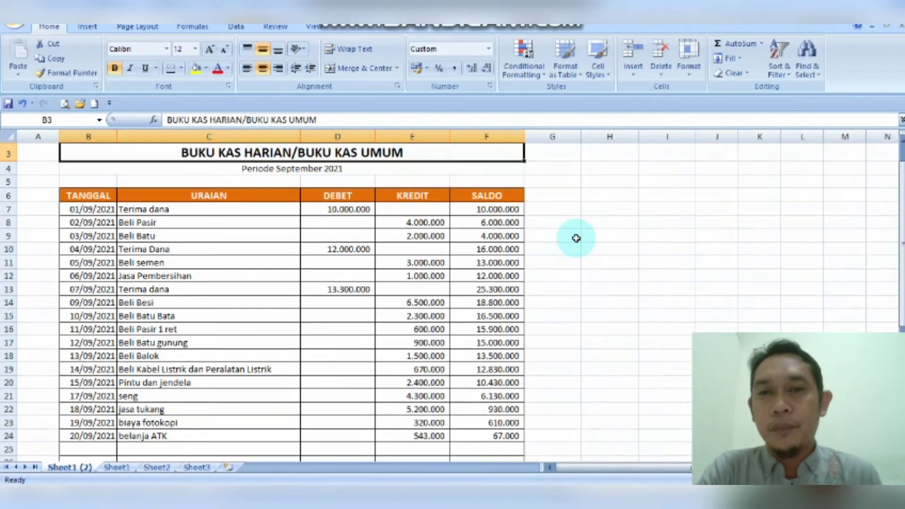
Step: Enter the label JENIS BELANJA in cell C30, below the cash book's total row
{"action": "key", "text": "Down"}
{"action": "key", "text": "Down"}
{"action": "key", "text": "Down"}
{"action": "key", "text": "Down"}
{"action": "key", "text": "Down"}
{"action": "key", "text": "Down"}
{"action": "key", "text": "Down"}
{"action": "key", "text": "Down"}
{"action": "key", "text": "Down"}
{"action": "key", "text": "Down"}
{"action": "key", "text": "Down"}
{"action": "key", "text": "Down"}
{"action": "key", "text": "Down"}
{"action": "key", "text": "Down"}
{"action": "key", "text": "Down"}
{"action": "key", "text": "Down"}
{"action": "key", "text": "Down"}
{"action": "key", "text": "Down"}
{"action": "key", "text": "Down"}
{"action": "key", "text": "Down"}
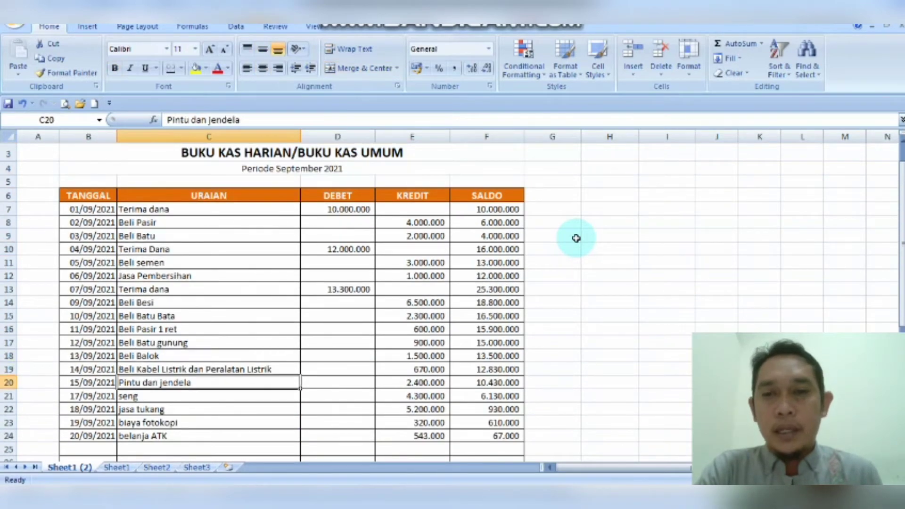
{"action": "key", "text": "Down"}
{"action": "key", "text": "Down"}
{"action": "key", "text": "Down"}
{"action": "key", "text": "Down"}
{"action": "key", "text": "Down"}
{"action": "key", "text": "Down"}
{"action": "key", "text": "Down"}
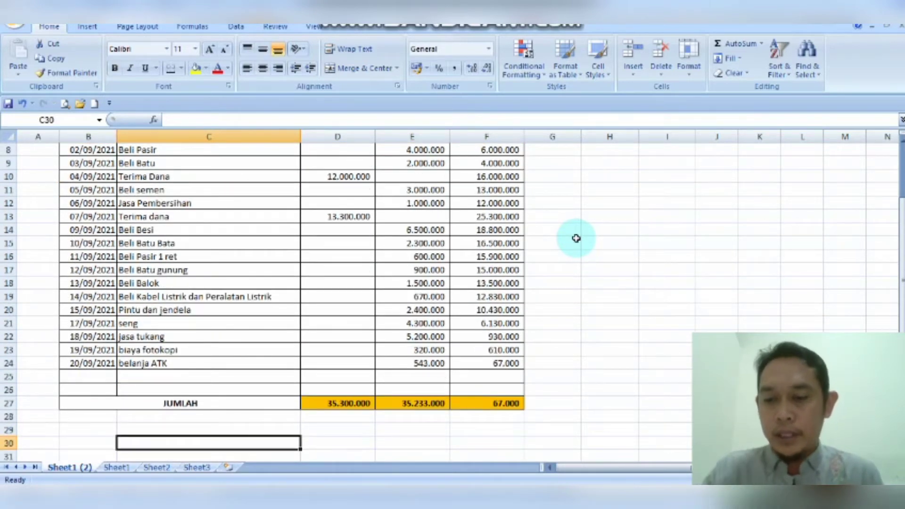
{"action": "key", "text": "Caps_Lock"}
{"action": "type", "text": "J"}
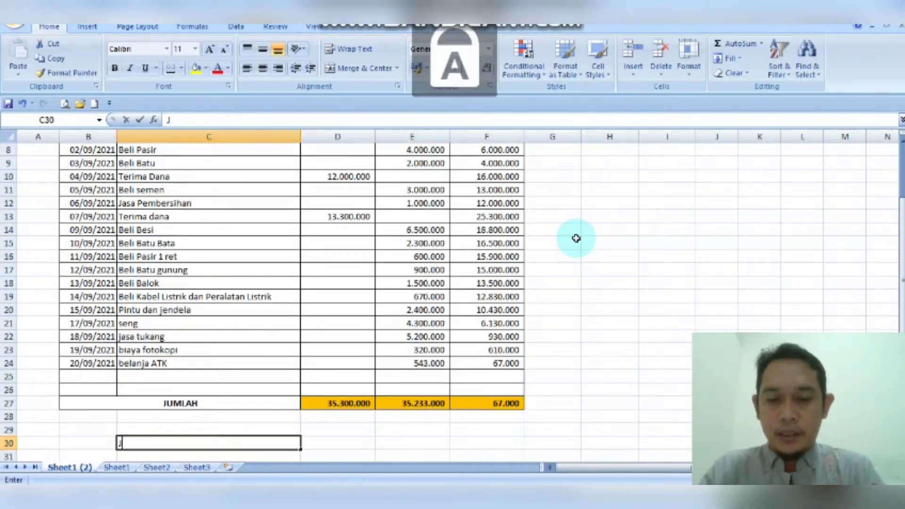
{"action": "type", "text": "ENIS BELA"}
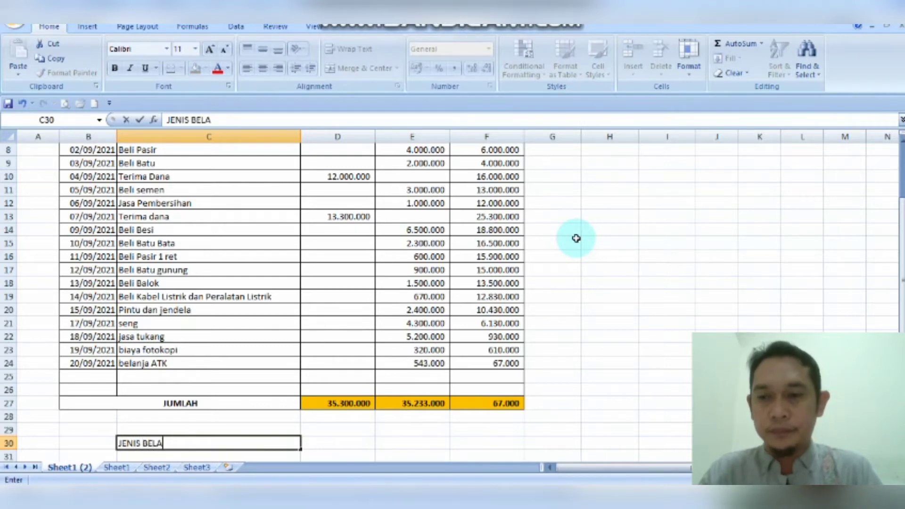
{"action": "type", "text": "NJA"}
{"action": "key", "text": "Return"}
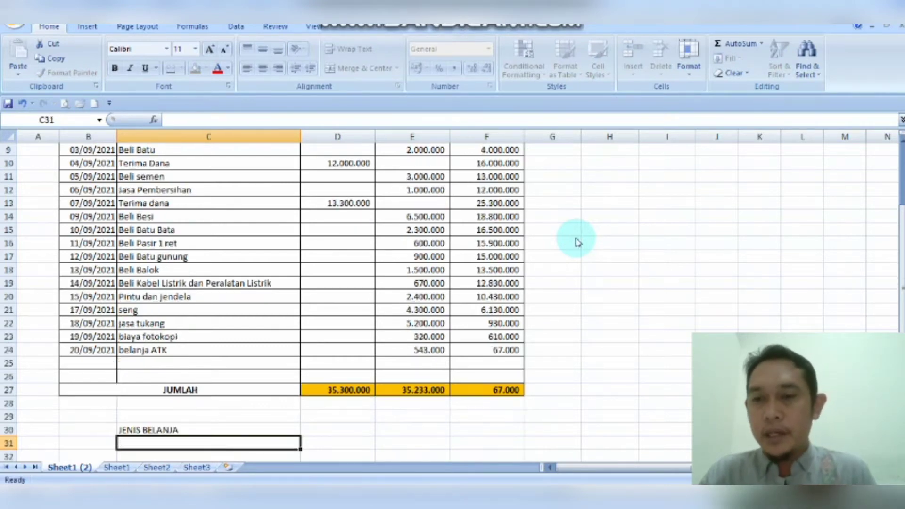
Step: Replace the label in cell C30 with JENIS KEGIATAN
{"action": "key", "text": "Up"}
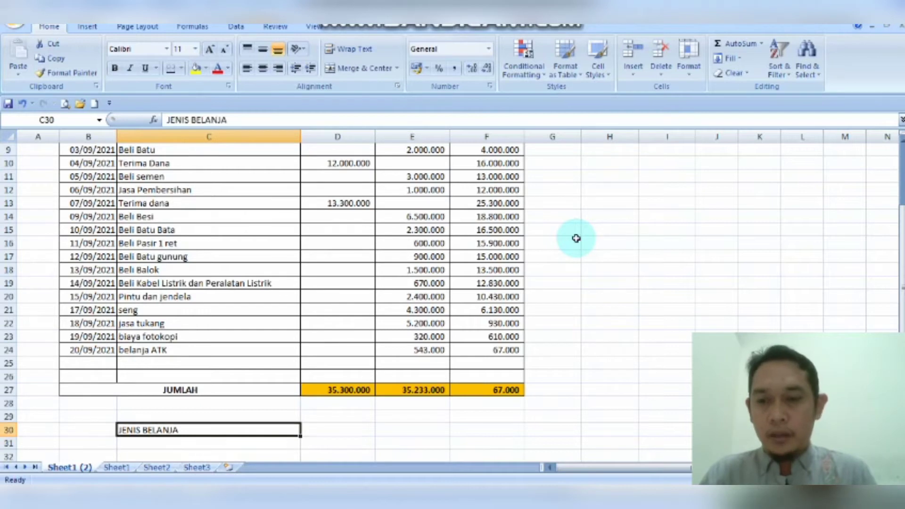
{"action": "type", "text": "JENIS KEGIATAN"}
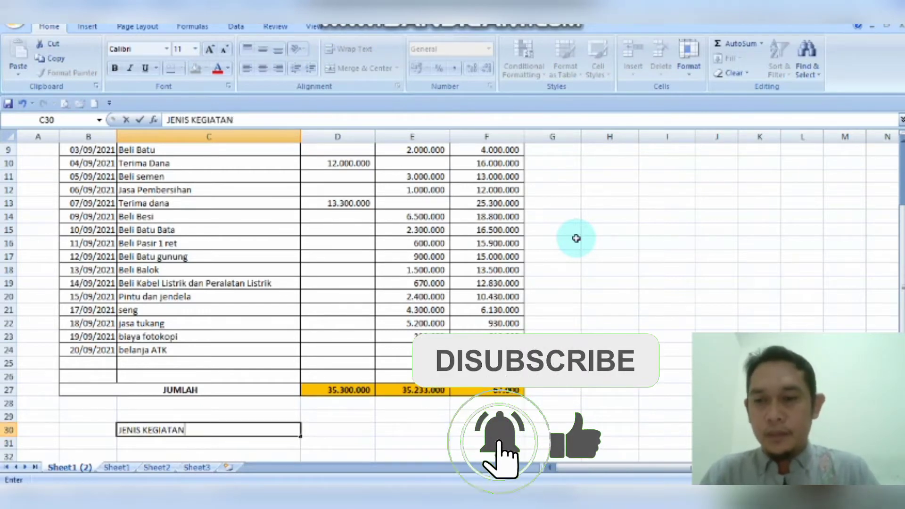
{"action": "key", "text": "Return"}
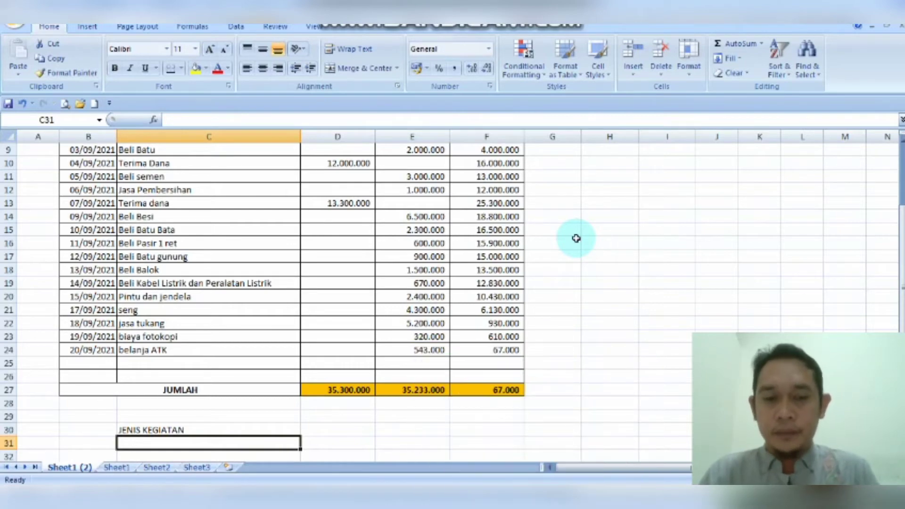
Step: Return to the top of the cash book and examine its title rows and the first entries in the URAIAN column
{"action": "key", "text": "Up"}
{"action": "key", "text": "Up"}
{"action": "key", "text": "Up"}
{"action": "key", "text": "Up"}
{"action": "key", "text": "Up"}
{"action": "key", "text": "Up"}
{"action": "key", "text": "Up"}
{"action": "key", "text": "Up"}
{"action": "key", "text": "Up"}
{"action": "key", "text": "Up"}
{"action": "key", "text": "Up"}
{"action": "key", "text": "Up"}
{"action": "key", "text": "Up"}
{"action": "key", "text": "Up"}
{"action": "key", "text": "Up"}
{"action": "key", "text": "Up"}
{"action": "key", "text": "Up"}
{"action": "key", "text": "Up"}
{"action": "key", "text": "Up"}
{"action": "key", "text": "Up"}
{"action": "key", "text": "Up"}
{"action": "key", "text": "Up"}
{"action": "key", "text": "Up"}
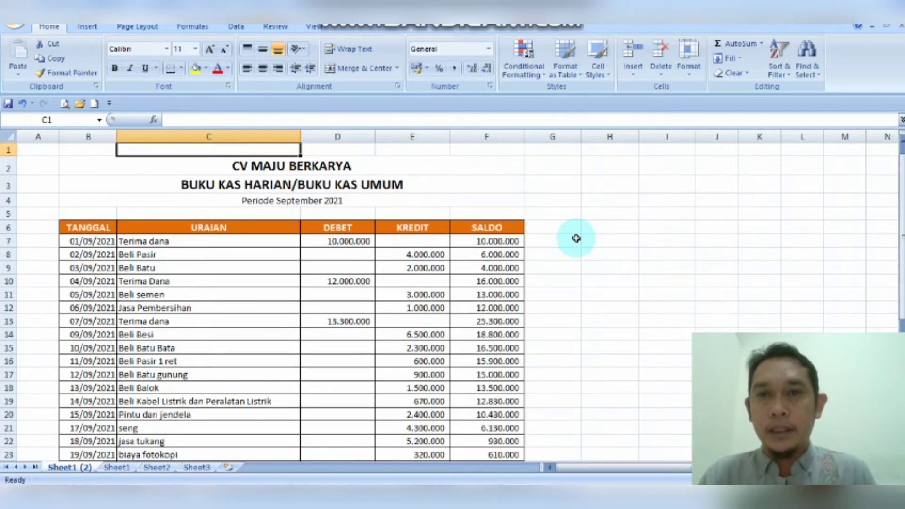
{"action": "key", "text": "Down"}
{"action": "key", "text": "Down"}
{"action": "key", "text": "Down"}
{"action": "key", "text": "Up"}
{"action": "key", "text": "Down"}
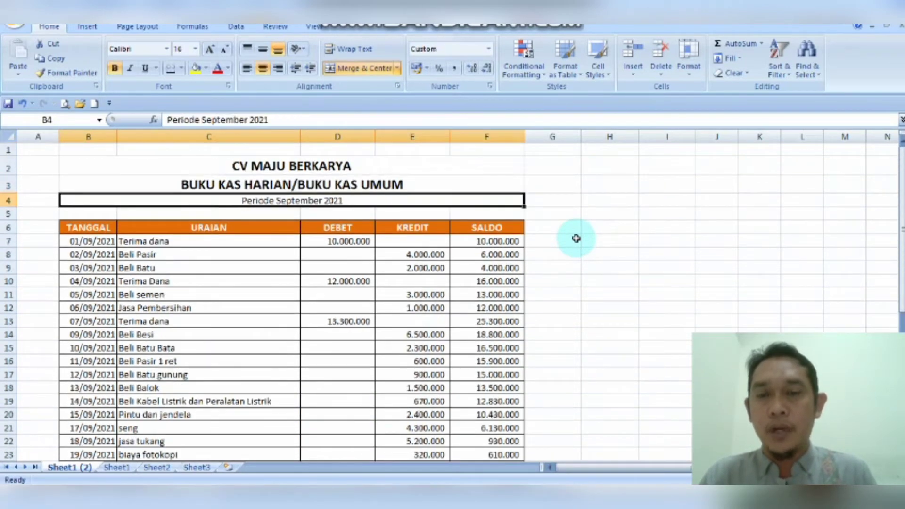
{"action": "key", "text": "Down"}
{"action": "key", "text": "Down"}
{"action": "key", "text": "Down"}
{"action": "key", "text": "Down"}
{"action": "key", "text": "Up"}
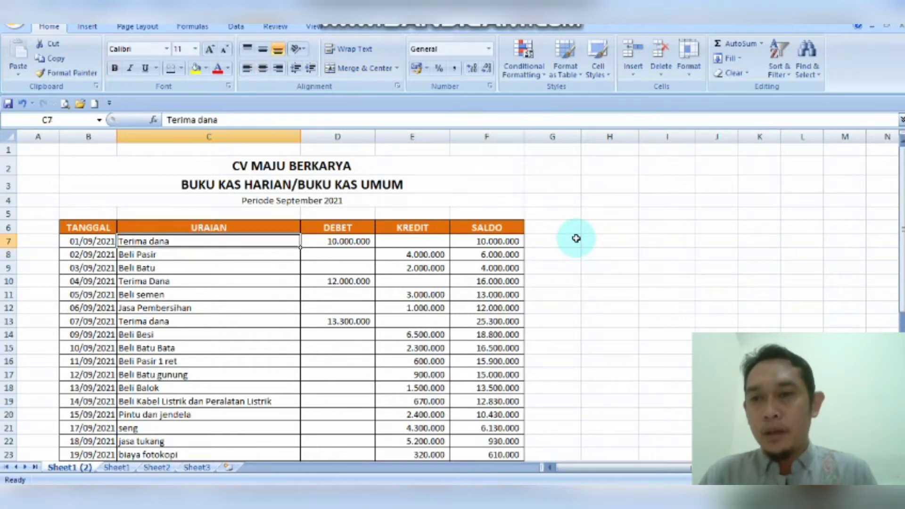
Step: Examine the URAIAN descriptions from the first entry to below the total row, back up, and down again to the JENIS KEGIATAN label
{"action": "key", "text": "Down"}
{"action": "key", "text": "Down"}
{"action": "key", "text": "Down"}
{"action": "key", "text": "Down"}
{"action": "key", "text": "Down"}
{"action": "key", "text": "Down"}
{"action": "key", "text": "Down"}
{"action": "key", "text": "Down"}
{"action": "key", "text": "Down"}
{"action": "key", "text": "Down"}
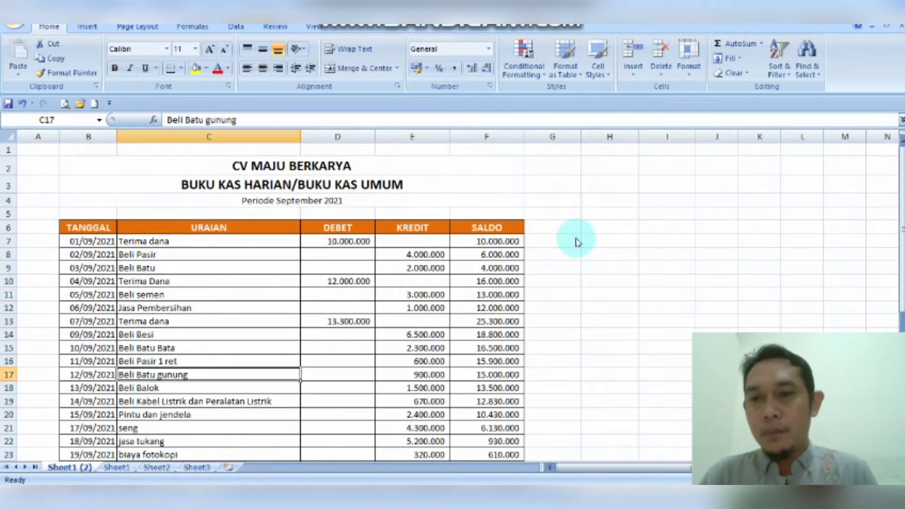
{"action": "key", "text": "Down"}
{"action": "key", "text": "Down"}
{"action": "key", "text": "Down"}
{"action": "key", "text": "Down"}
{"action": "key", "text": "Down"}
{"action": "key", "text": "Down"}
{"action": "key", "text": "Down"}
{"action": "key", "text": "Down"}
{"action": "key", "text": "Down"}
{"action": "key", "text": "Down"}
{"action": "key", "text": "Down"}
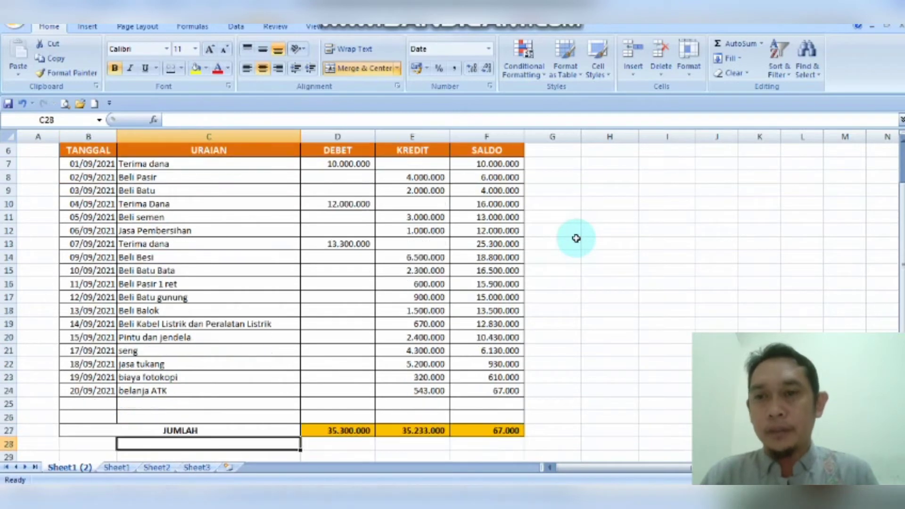
{"action": "key", "text": "Up"}
{"action": "key", "text": "Up"}
{"action": "key", "text": "Up"}
{"action": "key", "text": "Up"}
{"action": "key", "text": "Up"}
{"action": "key", "text": "Up"}
{"action": "key", "text": "Up"}
{"action": "key", "text": "Up"}
{"action": "key", "text": "Up"}
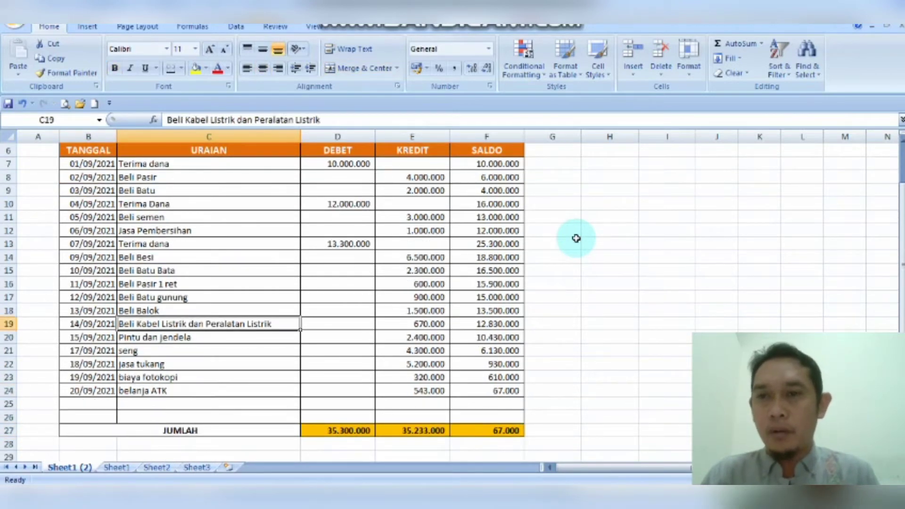
{"action": "key", "text": "Up"}
{"action": "key", "text": "Up"}
{"action": "key", "text": "Up"}
{"action": "key", "text": "Up"}
{"action": "key", "text": "Up"}
{"action": "key", "text": "Up"}
{"action": "key", "text": "Up"}
{"action": "key", "text": "Up"}
{"action": "key", "text": "Up"}
{"action": "key", "text": "Up"}
{"action": "key", "text": "Up"}
{"action": "key", "text": "Up"}
{"action": "key", "text": "Up"}
{"action": "key", "text": "Up"}
{"action": "key", "text": "Down"}
{"action": "key", "text": "Down"}
{"action": "key", "text": "Down"}
{"action": "key", "text": "Down"}
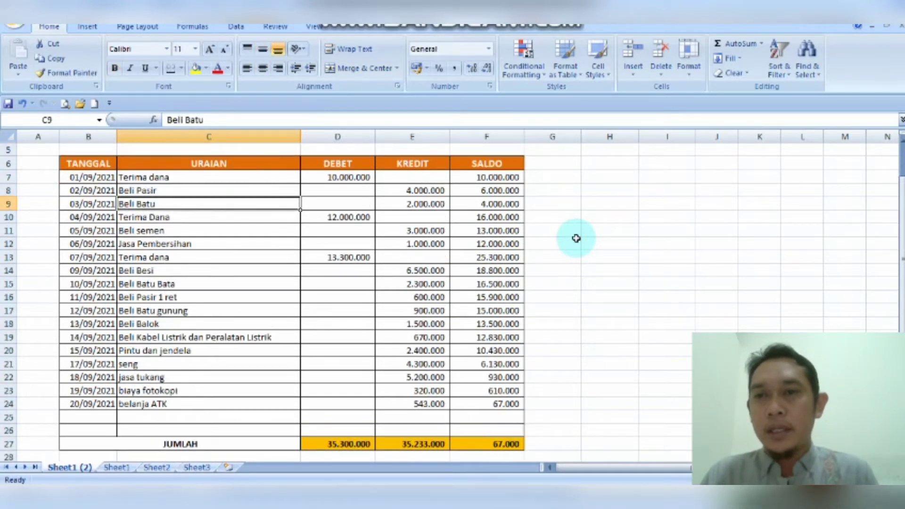
{"action": "key", "text": "Down"}
{"action": "key", "text": "Down"}
{"action": "key", "text": "Down"}
{"action": "key", "text": "Down"}
{"action": "key", "text": "Down"}
{"action": "key", "text": "Down"}
{"action": "key", "text": "Down"}
{"action": "key", "text": "Down"}
{"action": "key", "text": "Down"}
{"action": "key", "text": "Down"}
{"action": "key", "text": "Down"}
{"action": "key", "text": "Down"}
{"action": "key", "text": "Down"}
{"action": "key", "text": "Down"}
{"action": "key", "text": "Down"}
{"action": "key", "text": "Down"}
{"action": "key", "text": "Down"}
{"action": "key", "text": "Down"}
{"action": "key", "text": "Down"}
{"action": "key", "text": "Down"}
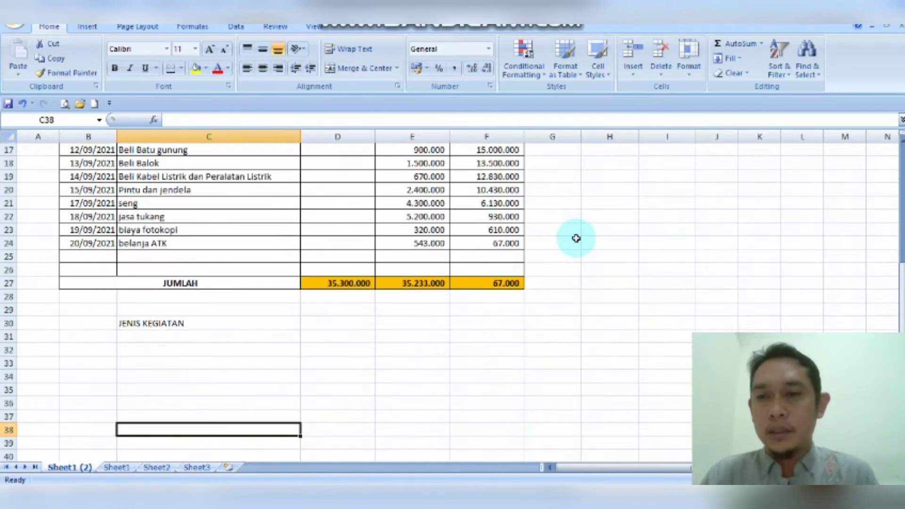
{"action": "key", "text": "Up"}
{"action": "key", "text": "Up"}
{"action": "key", "text": "Up"}
{"action": "key", "text": "Up"}
{"action": "key", "text": "Up"}
{"action": "key", "text": "Up"}
{"action": "key", "text": "Up"}
{"action": "key", "text": "Up"}
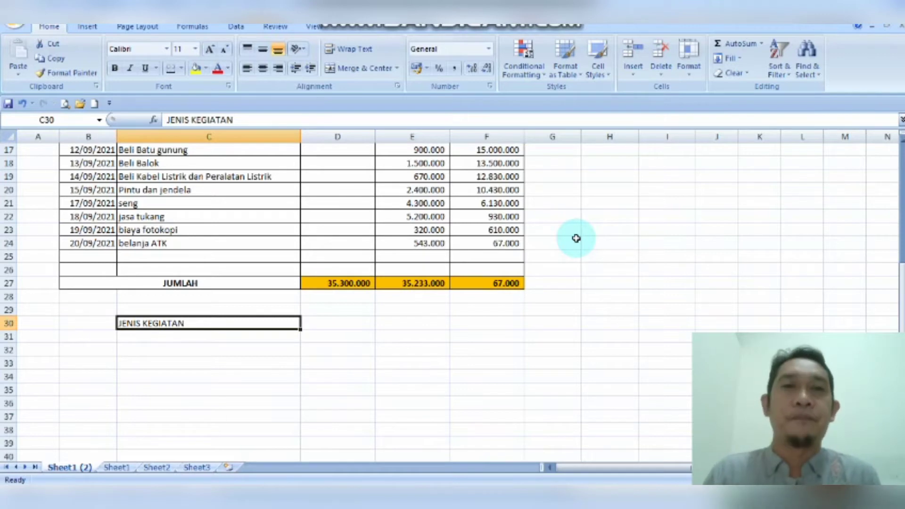
Step: Enter PERSIAPAN in cell C32 as the first activity type under JENIS KEGIATAN
{"action": "key", "text": "Up"}
{"action": "key", "text": "Down"}
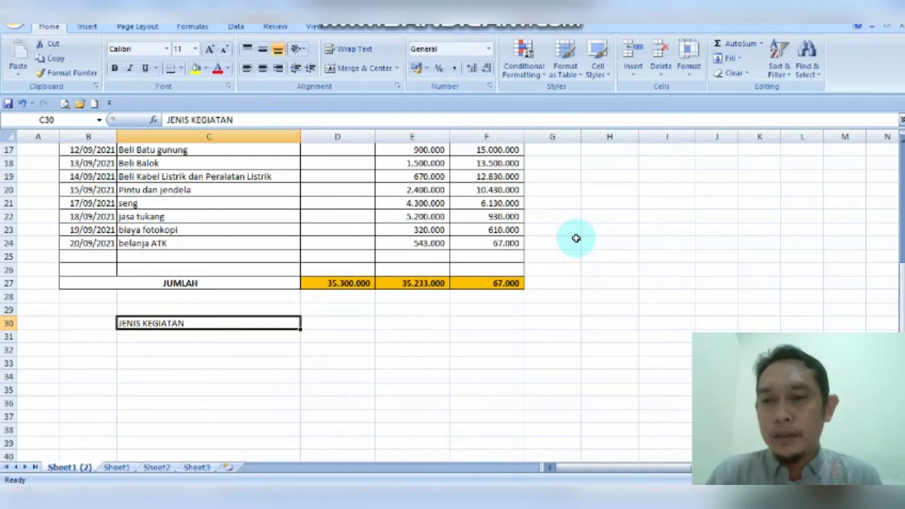
{"action": "key", "text": "Down"}
{"action": "key", "text": "Down"}
{"action": "key", "text": "Up"}
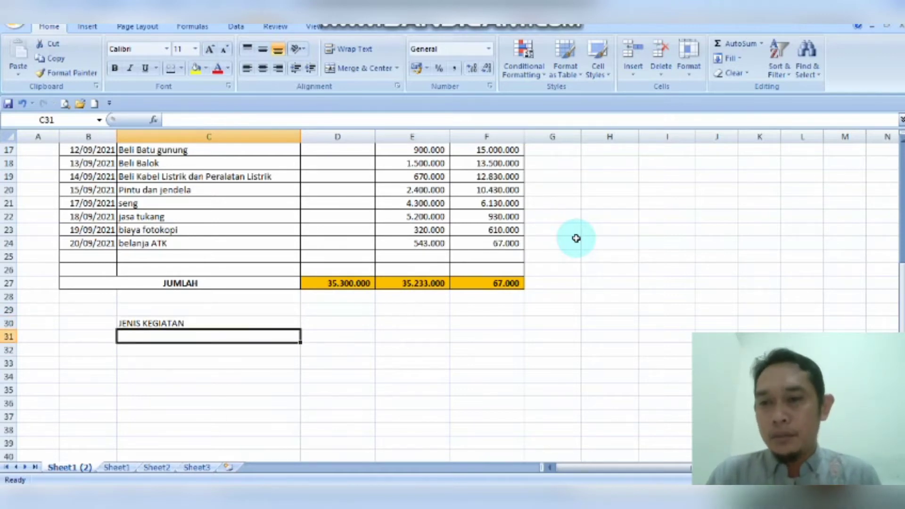
{"action": "key", "text": "Down"}
{"action": "key", "text": "Caps_Lock"}
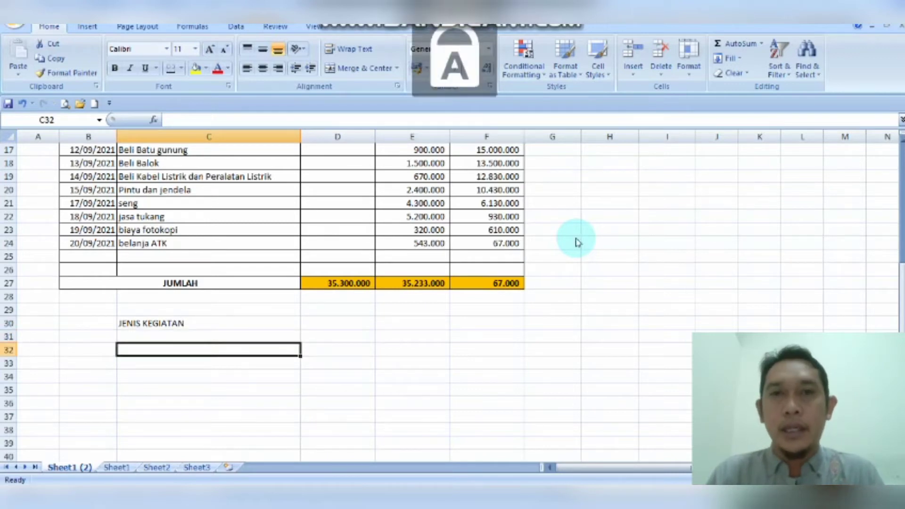
{"action": "type", "text": "PERS"}
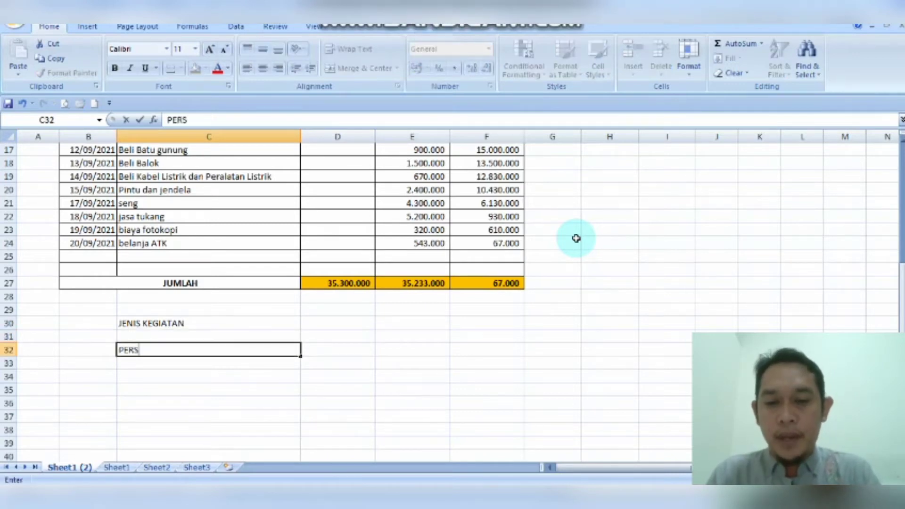
{"action": "type", "text": "IAPAN"}
{"action": "key", "text": "Return"}
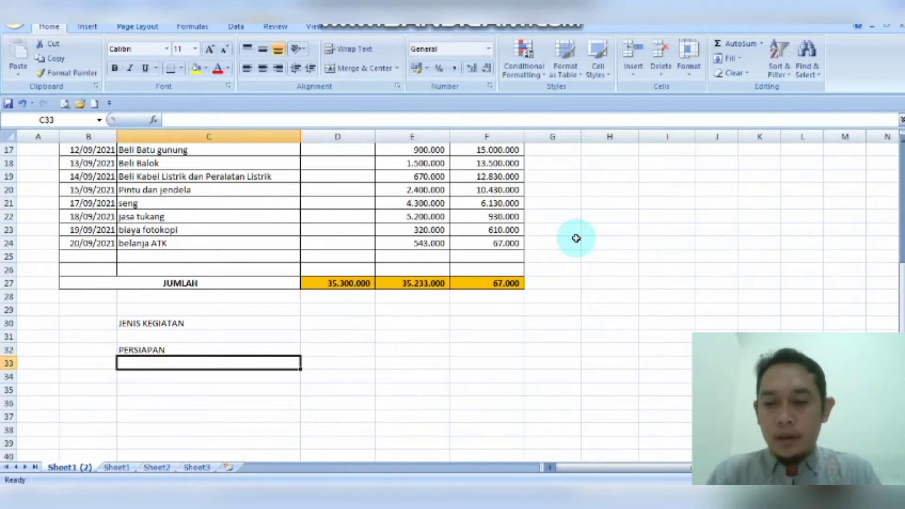
Step: Add PASANGAN DINDING as the second activity type in cell C33
{"action": "type", "text": "PASANGA"}
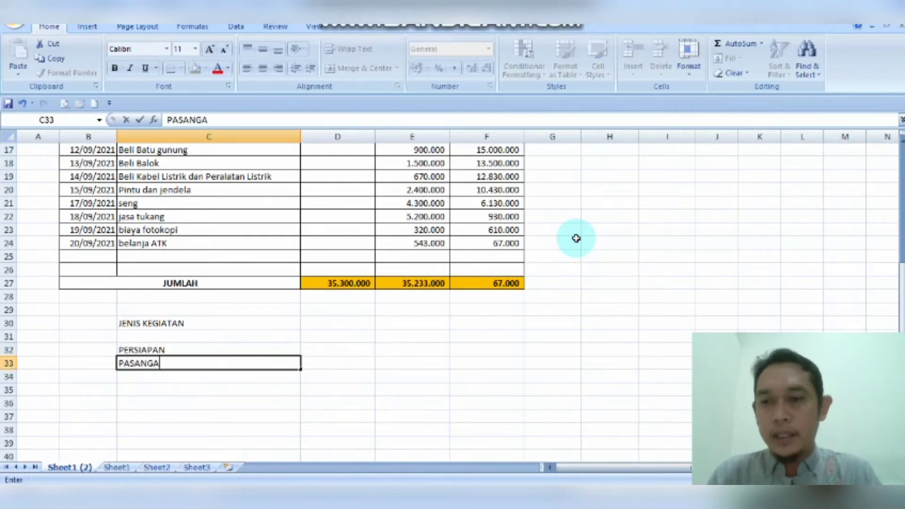
{"action": "type", "text": "N"}
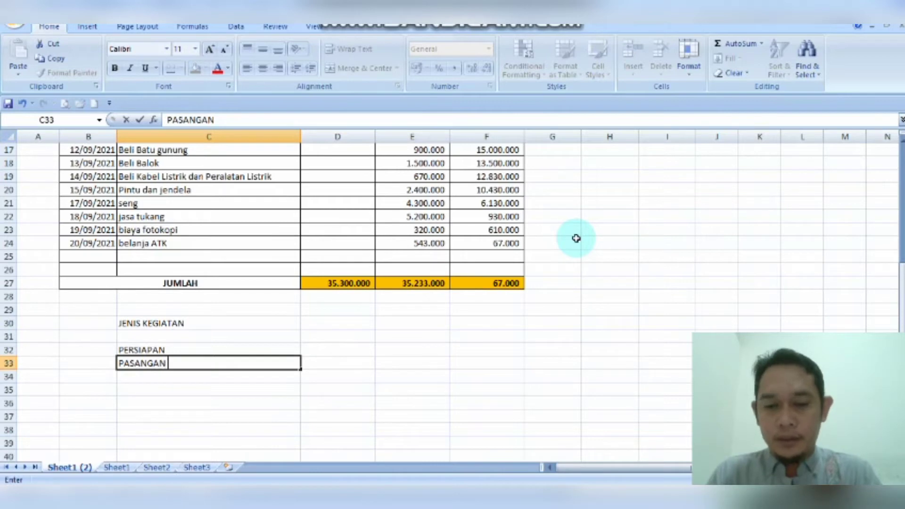
{"action": "type", "text": " DINDING"}
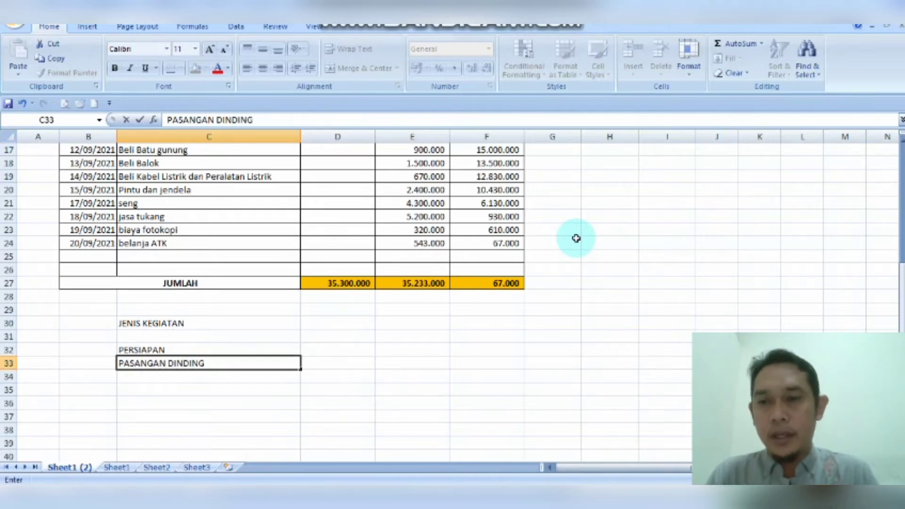
{"action": "key", "text": "Return"}
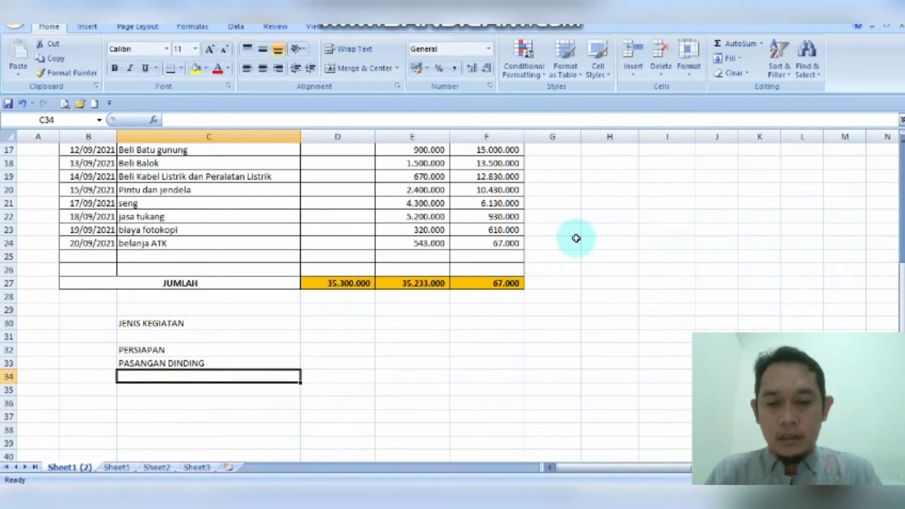
Step: Add the activity types INSTALASI LISTRIK in cell C34 and ATAP in cell C35
{"action": "type", "text": "INSTALA"}
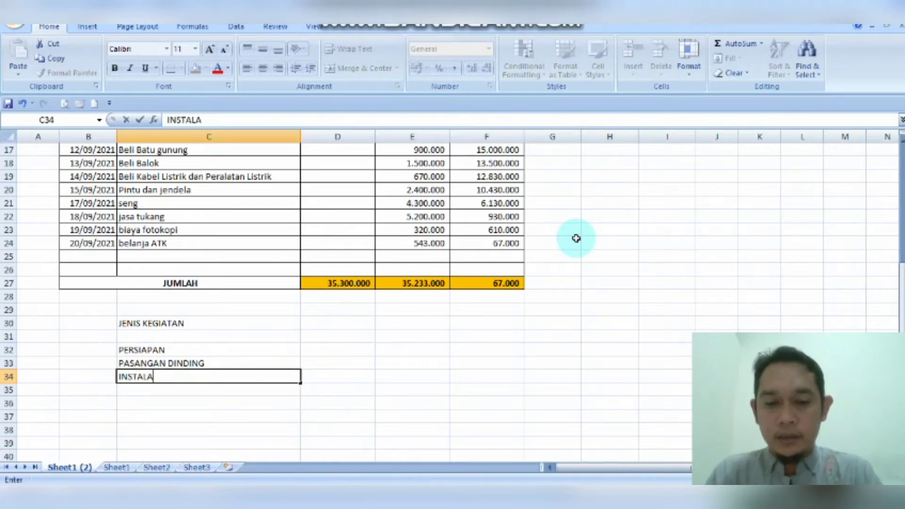
{"action": "type", "text": "SI LISTRIK"}
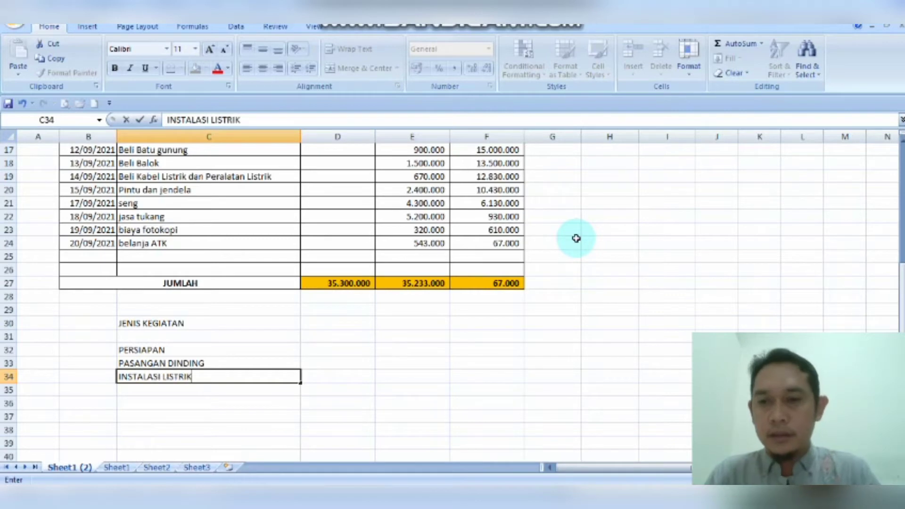
{"action": "key", "text": "Return"}
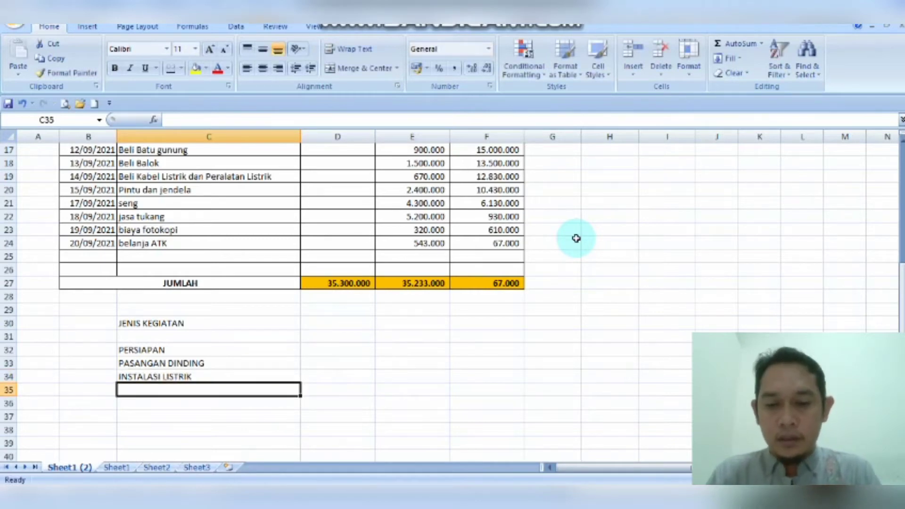
{"action": "type", "text": "ATAP"}
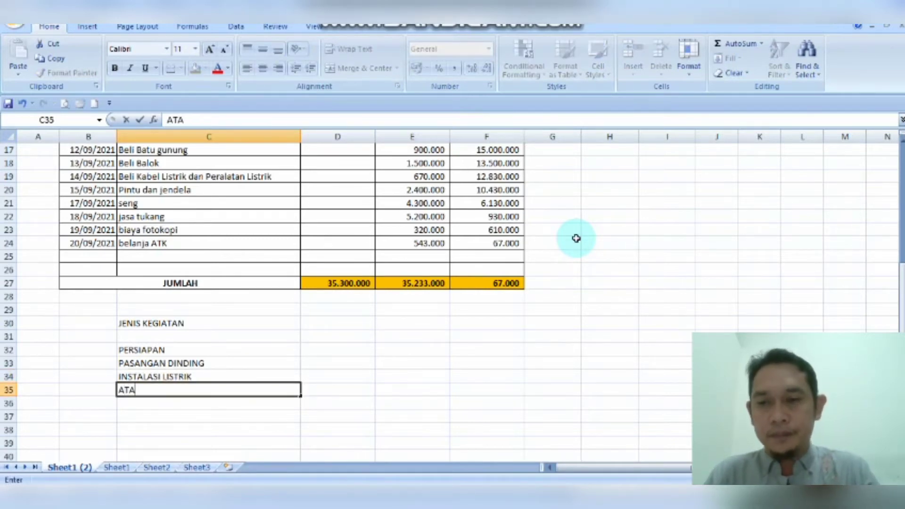
{"action": "key", "text": "Up"}
Step: Enter the uppercase code PSP for PERSIAPAN in cell D32
{"action": "key", "text": "Up"}
{"action": "key", "text": "Up"}
{"action": "key", "text": "Up"}
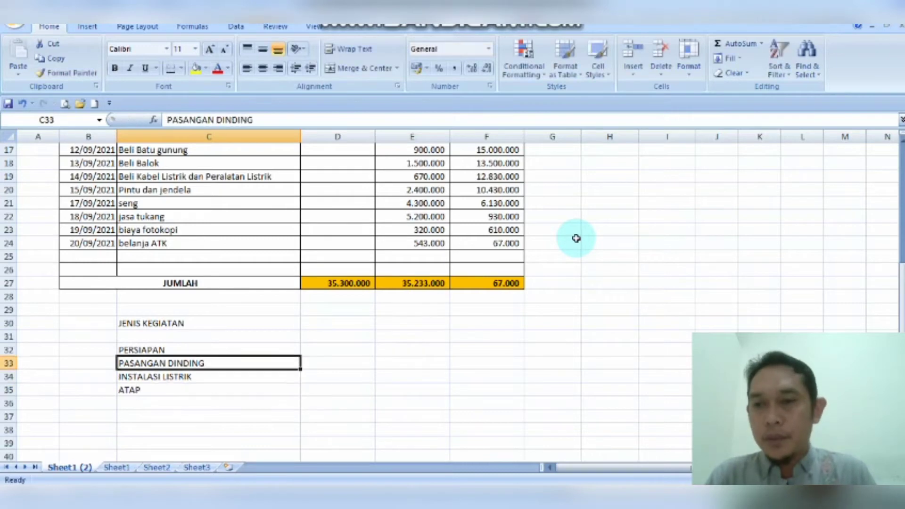
{"action": "key", "text": "Down"}
{"action": "key", "text": "Right"}
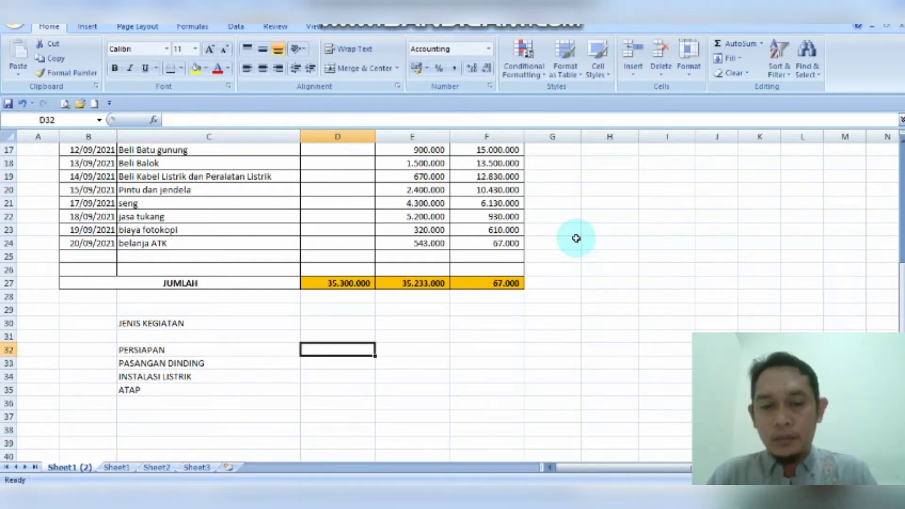
{"action": "type", "text": "p"}
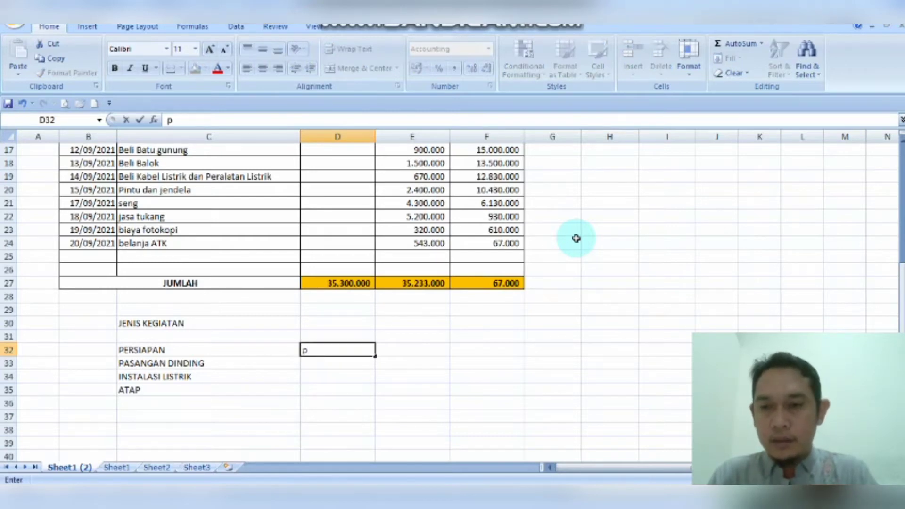
{"action": "type", "text": "si"}
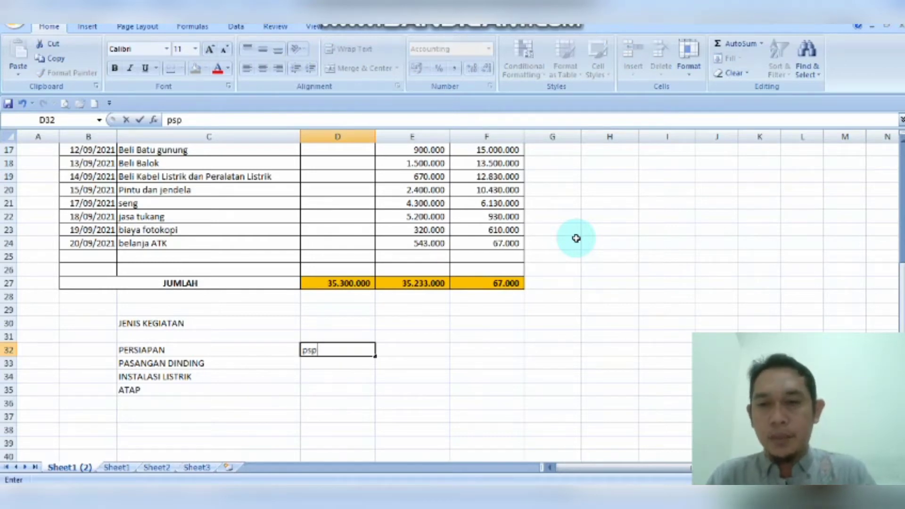
{"action": "key", "text": "BackSpace"}
{"action": "key", "text": "BackSpace"}
{"action": "key", "text": "BackSpace"}
{"action": "type", "text": "PS"}
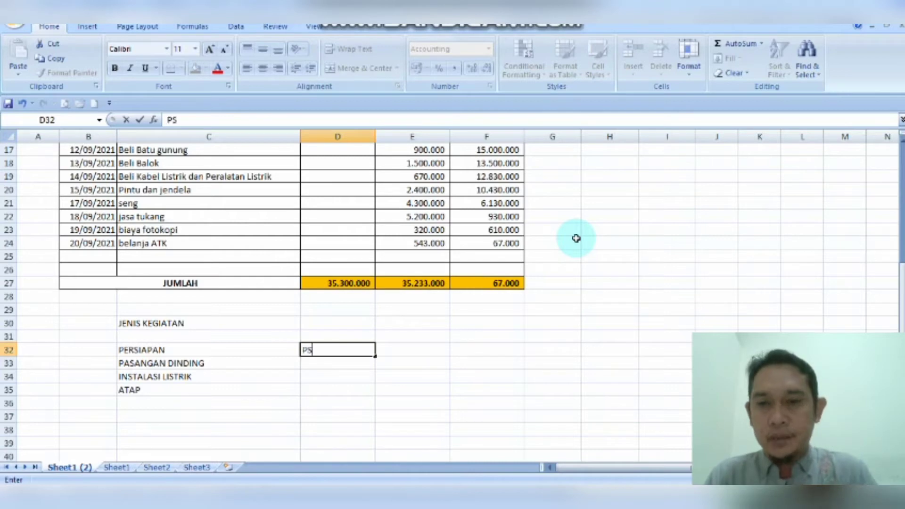
{"action": "type", "text": "P"}
{"action": "key", "text": "Return"}
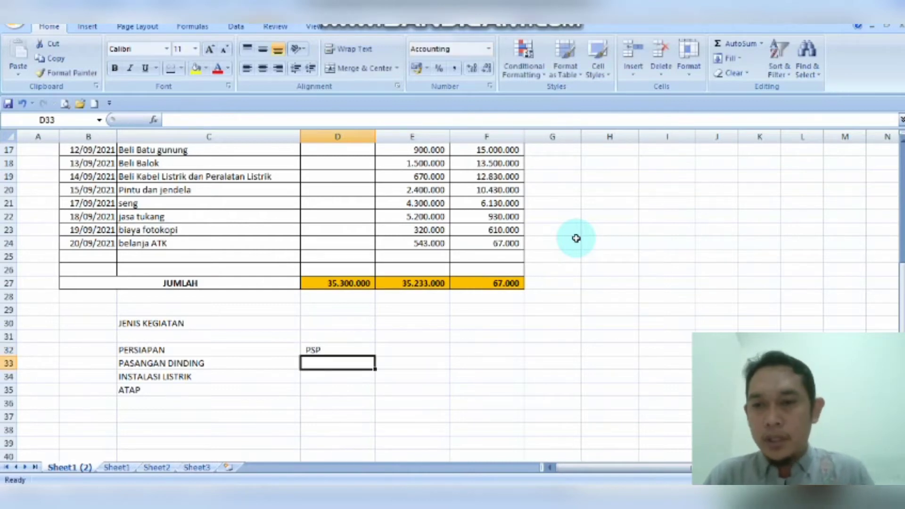
Step: Enter the codes PSD for PASANGAN DINDING, INS for INSTALASI LISTRIK and ATA for ATAP in cells D33 to D35
{"action": "type", "text": "PSD"}
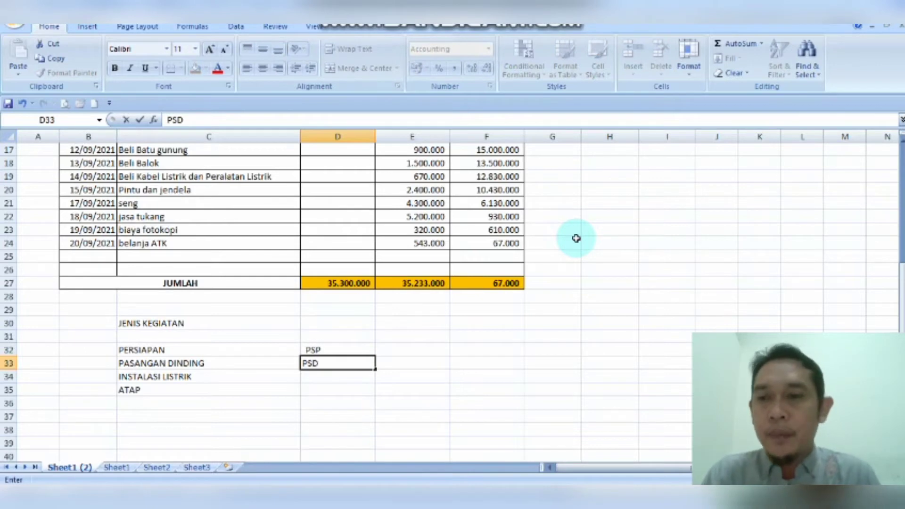
{"action": "key", "text": "Return"}
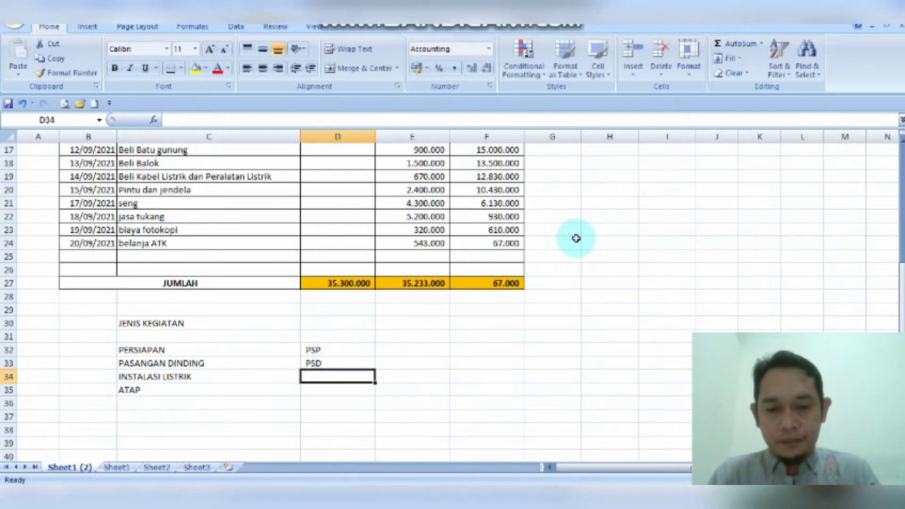
{"action": "type", "text": "IN"}
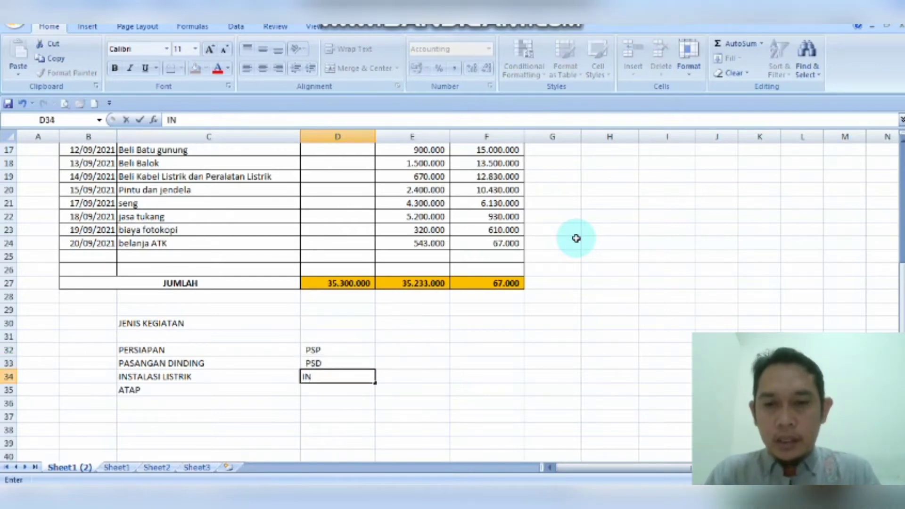
{"action": "type", "text": "S"}
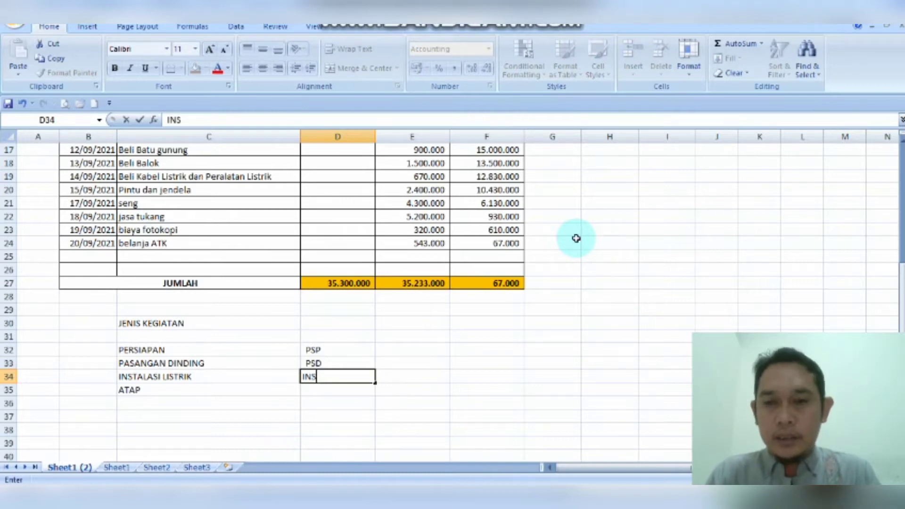
{"action": "key", "text": "Return"}
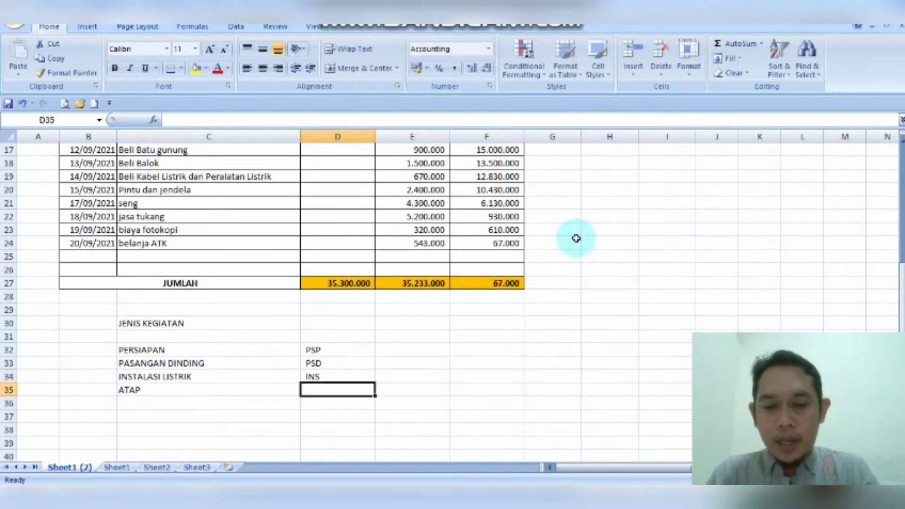
{"action": "type", "text": "ATA"}
{"action": "key", "text": "Up"}
Step: Go back over the activity list and up through the cash book entries to examine the table from its title rows
{"action": "key", "text": "Up"}
{"action": "key", "text": "Up"}
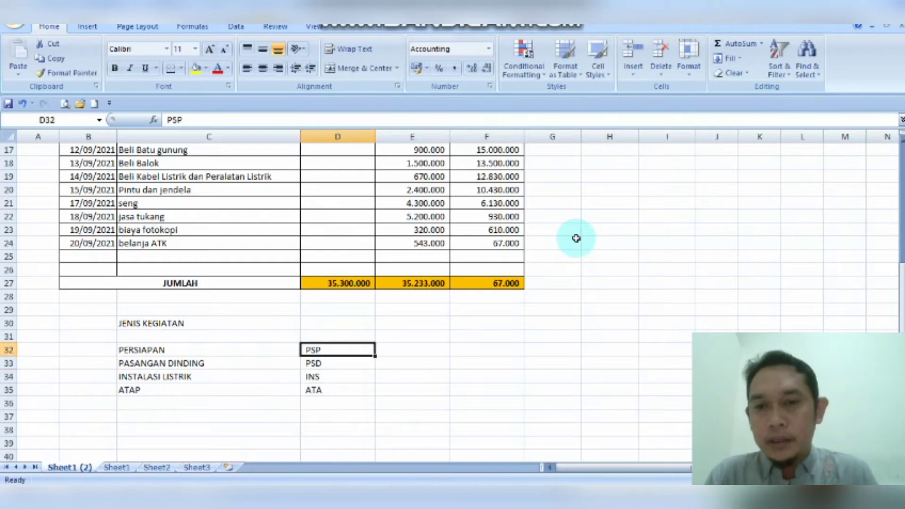
{"action": "key", "text": "Left"}
{"action": "key", "text": "Up"}
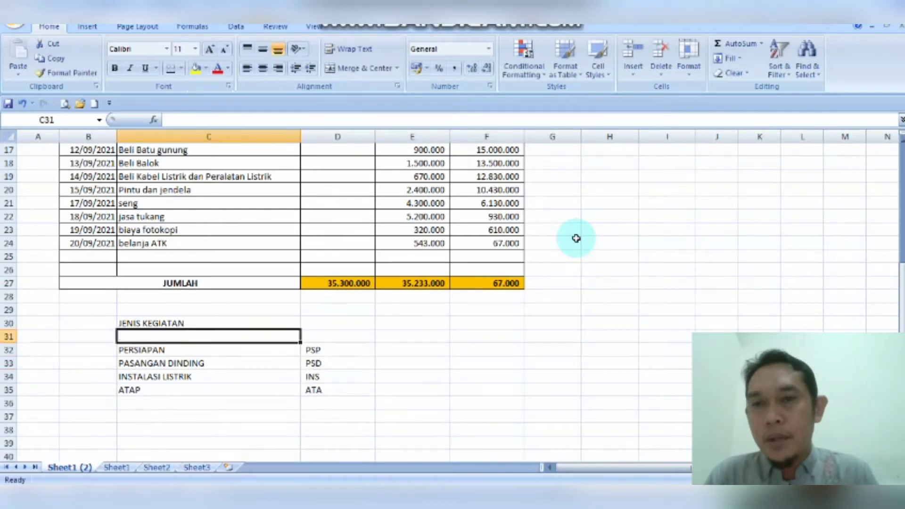
{"action": "key", "text": "Up"}
{"action": "key", "text": "Up"}
{"action": "key", "text": "Up"}
{"action": "key", "text": "Up"}
{"action": "key", "text": "Up"}
{"action": "key", "text": "Up"}
{"action": "key", "text": "Up"}
{"action": "key", "text": "Up"}
{"action": "key", "text": "Up"}
{"action": "key", "text": "Up"}
{"action": "key", "text": "Up"}
{"action": "key", "text": "Up"}
{"action": "key", "text": "Up"}
{"action": "key", "text": "Up"}
{"action": "key", "text": "Up"}
{"action": "key", "text": "Up"}
{"action": "key", "text": "Up"}
{"action": "key", "text": "Up"}
{"action": "key", "text": "Up"}
{"action": "key", "text": "Up"}
{"action": "key", "text": "Down"}
{"action": "key", "text": "Down"}
{"action": "key", "text": "Down"}
{"action": "key", "text": "Down"}
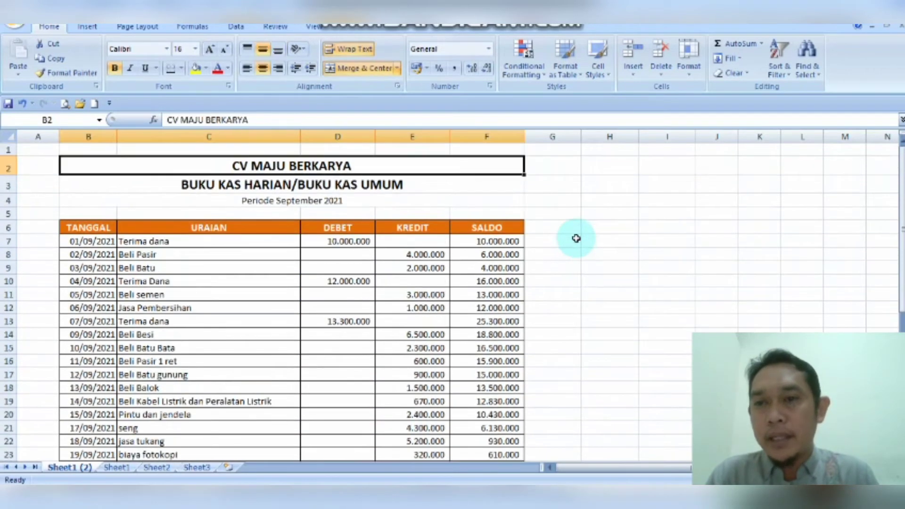
Step: Go down through the cash book past the JUMLAH row and examine the JENIS KEGIATAN list with its codes
{"action": "key", "text": "Down"}
{"action": "key", "text": "Down"}
{"action": "key", "text": "Down"}
{"action": "key", "text": "Down"}
{"action": "key", "text": "Down"}
{"action": "key", "text": "Down"}
{"action": "key", "text": "Down"}
{"action": "key", "text": "Down"}
{"action": "key", "text": "Down"}
{"action": "key", "text": "Down"}
{"action": "key", "text": "Down"}
{"action": "key", "text": "Down"}
{"action": "key", "text": "Down"}
{"action": "key", "text": "Down"}
{"action": "key", "text": "Down"}
{"action": "key", "text": "Down"}
{"action": "key", "text": "Down"}
{"action": "key", "text": "Down"}
{"action": "key", "text": "Down"}
{"action": "key", "text": "Down"}
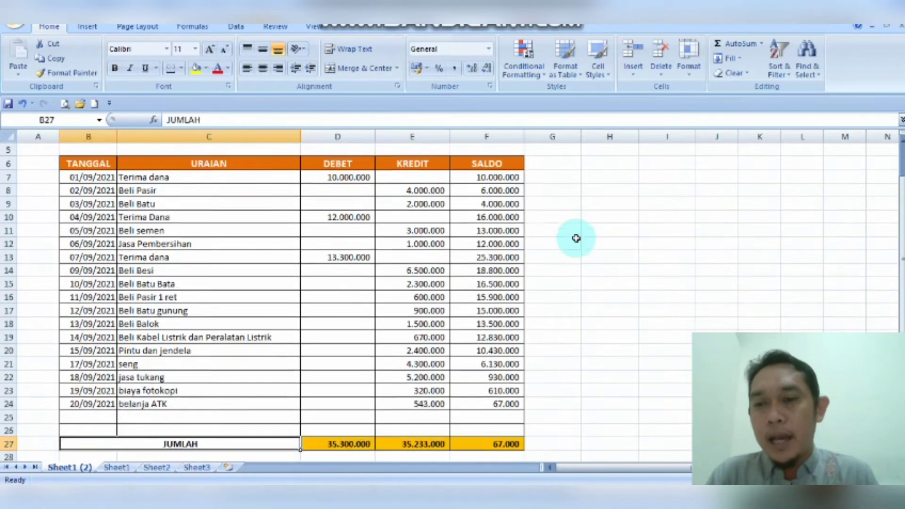
{"action": "key", "text": "Up"}
{"action": "key", "text": "Up"}
{"action": "key", "text": "Up"}
{"action": "key", "text": "Up"}
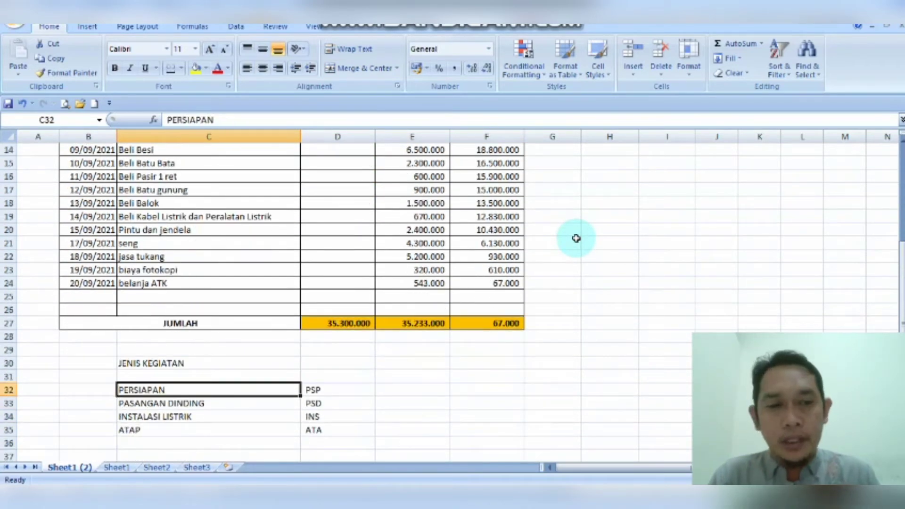
{"action": "key", "text": "Down"}
{"action": "key", "text": "Down"}
{"action": "key", "text": "Down"}
{"action": "key", "text": "Up"}
{"action": "key", "text": "Up"}
{"action": "key", "text": "Up"}
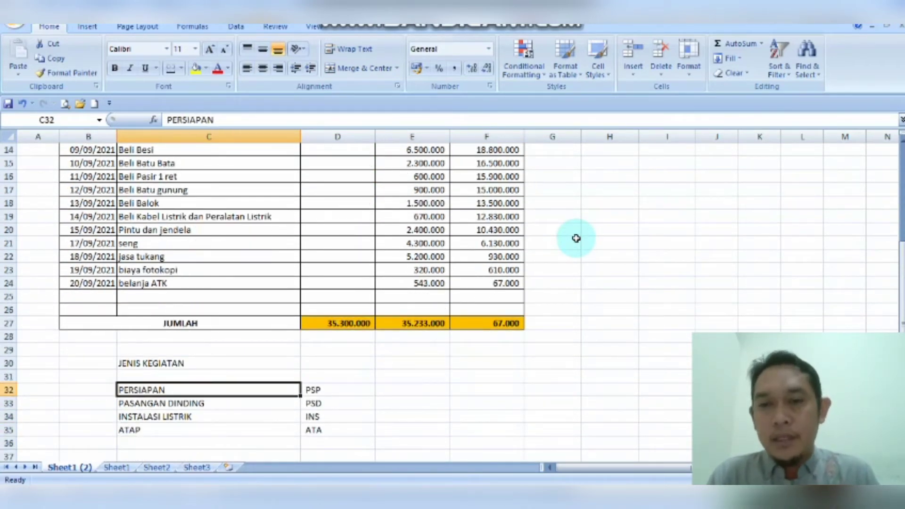
{"action": "key", "text": "Right"}
{"action": "key", "text": "Left"}
Step: Return from the activity list up through the transactions to review the cash book from its company title
{"action": "key", "text": "Up"}
{"action": "key", "text": "Up"}
{"action": "key", "text": "Up"}
{"action": "key", "text": "Up"}
{"action": "key", "text": "Up"}
{"action": "key", "text": "Up"}
{"action": "key", "text": "Up"}
{"action": "key", "text": "Up"}
{"action": "key", "text": "Up"}
{"action": "key", "text": "Up"}
{"action": "key", "text": "Up"}
{"action": "key", "text": "Up"}
{"action": "key", "text": "Up"}
{"action": "key", "text": "Up"}
{"action": "key", "text": "Up"}
{"action": "key", "text": "Up"}
{"action": "key", "text": "Up"}
{"action": "key", "text": "Up"}
{"action": "key", "text": "Up"}
{"action": "key", "text": "Up"}
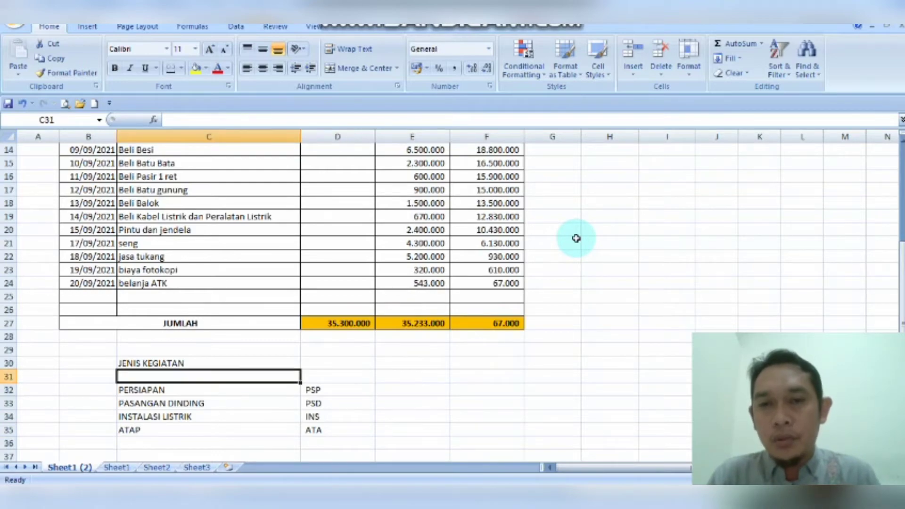
{"action": "key", "text": "Up"}
{"action": "key", "text": "Up"}
{"action": "key", "text": "Up"}
{"action": "key", "text": "Up"}
{"action": "key", "text": "Up"}
{"action": "key", "text": "Up"}
{"action": "key", "text": "Up"}
{"action": "key", "text": "Up"}
{"action": "key", "text": "Up"}
{"action": "key", "text": "Up"}
{"action": "key", "text": "Down"}
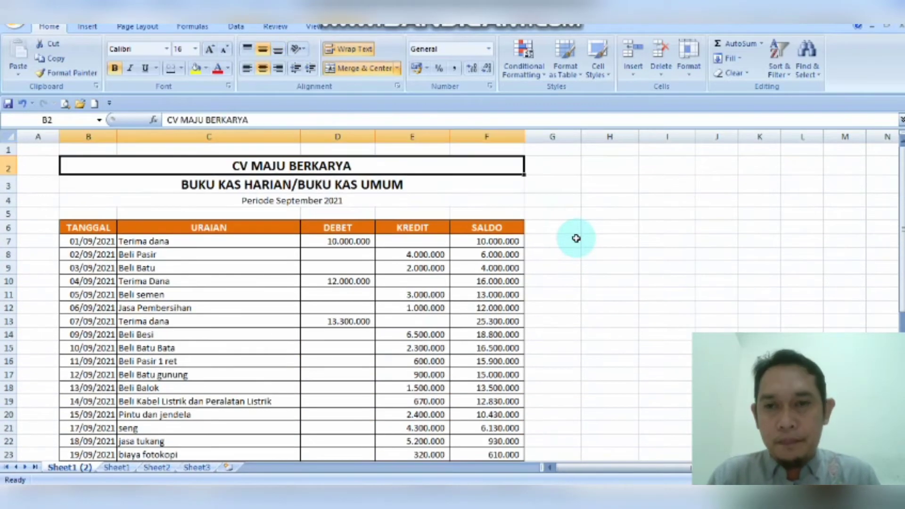
Step: Follow the cash book entries down to the PERSIAPAN activity and check its code in cell D32
{"action": "key", "text": "Down"}
{"action": "key", "text": "Down"}
{"action": "key", "text": "Down"}
{"action": "key", "text": "Down"}
{"action": "key", "text": "Down"}
{"action": "key", "text": "Down"}
{"action": "key", "text": "Down"}
{"action": "key", "text": "Down"}
{"action": "key", "text": "Down"}
{"action": "key", "text": "Down"}
{"action": "key", "text": "Down"}
{"action": "key", "text": "Down"}
{"action": "key", "text": "Down"}
{"action": "key", "text": "Down"}
{"action": "key", "text": "Down"}
{"action": "key", "text": "Down"}
{"action": "key", "text": "Down"}
{"action": "key", "text": "Down"}
{"action": "key", "text": "Down"}
{"action": "key", "text": "Down"}
{"action": "key", "text": "Down"}
{"action": "key", "text": "Down"}
{"action": "key", "text": "Down"}
{"action": "key", "text": "Down"}
{"action": "key", "text": "Down"}
{"action": "key", "text": "Down"}
{"action": "key", "text": "Down"}
{"action": "key", "text": "Down"}
{"action": "key", "text": "Down"}
{"action": "key", "text": "Down"}
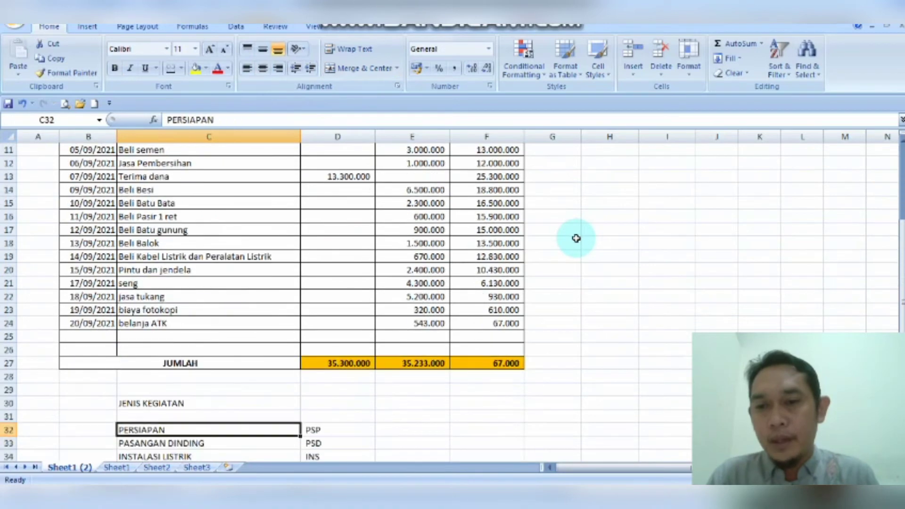
{"action": "key", "text": "Down"}
{"action": "key", "text": "Up"}
{"action": "key", "text": "Right"}
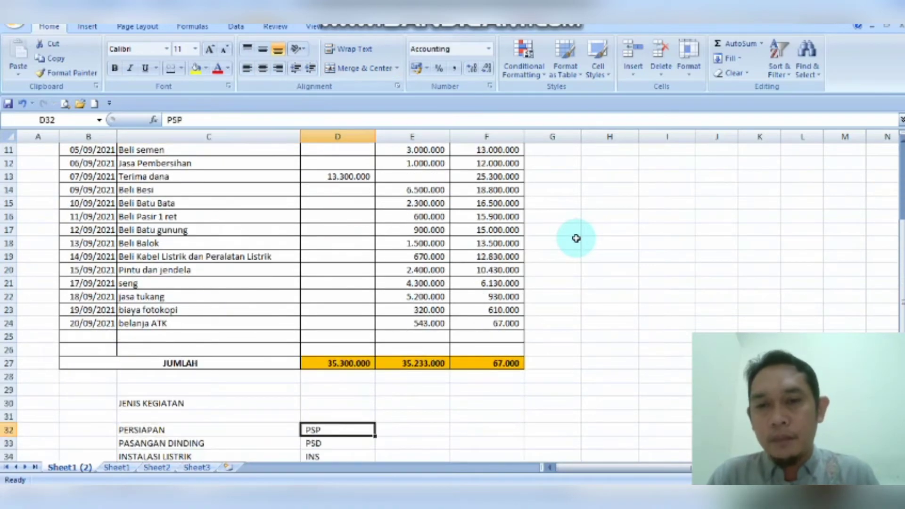
Step: Go back up the DEBET column to its header and examine the column headings and first transactions
{"action": "key", "text": "Up"}
{"action": "key", "text": "Up"}
{"action": "key", "text": "Up"}
{"action": "key", "text": "Up"}
{"action": "key", "text": "Up"}
{"action": "key", "text": "Up"}
{"action": "key", "text": "Up"}
{"action": "key", "text": "Up"}
{"action": "key", "text": "Up"}
{"action": "key", "text": "Up"}
{"action": "key", "text": "Up"}
{"action": "key", "text": "Up"}
{"action": "key", "text": "Up"}
{"action": "key", "text": "Up"}
{"action": "key", "text": "Up"}
{"action": "key", "text": "Up"}
{"action": "key", "text": "Up"}
{"action": "key", "text": "Up"}
{"action": "key", "text": "Up"}
{"action": "key", "text": "Up"}
{"action": "key", "text": "Up"}
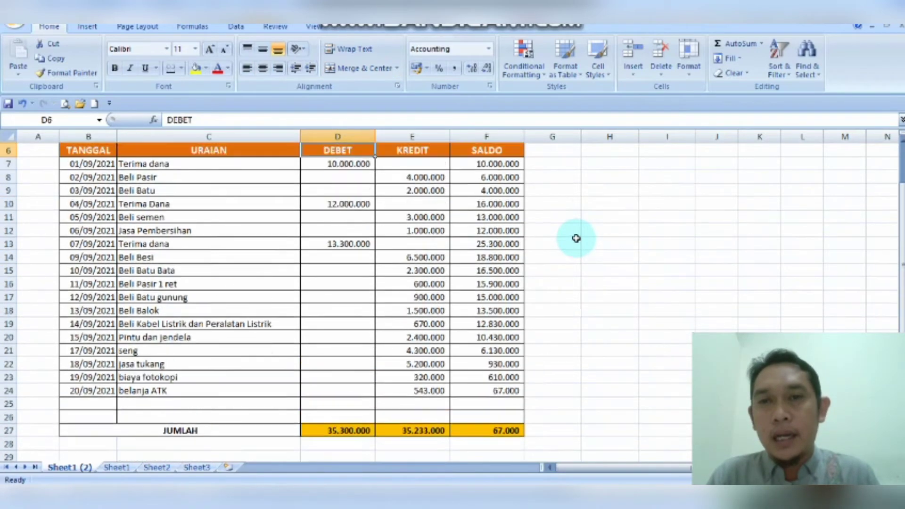
{"action": "key", "text": "Down"}
{"action": "key", "text": "Down"}
{"action": "key", "text": "Down"}
{"action": "key", "text": "Down"}
{"action": "key", "text": "Up"}
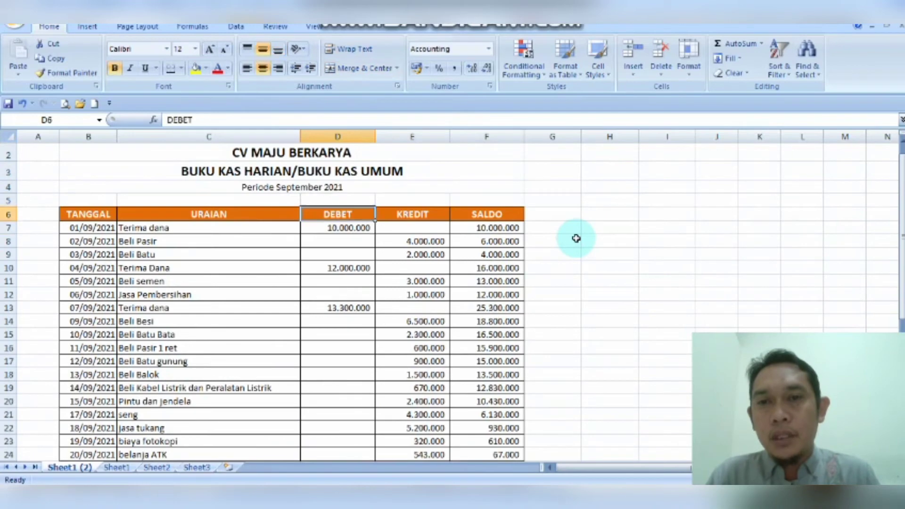
{"action": "key", "text": "Down"}
{"action": "key", "text": "Down"}
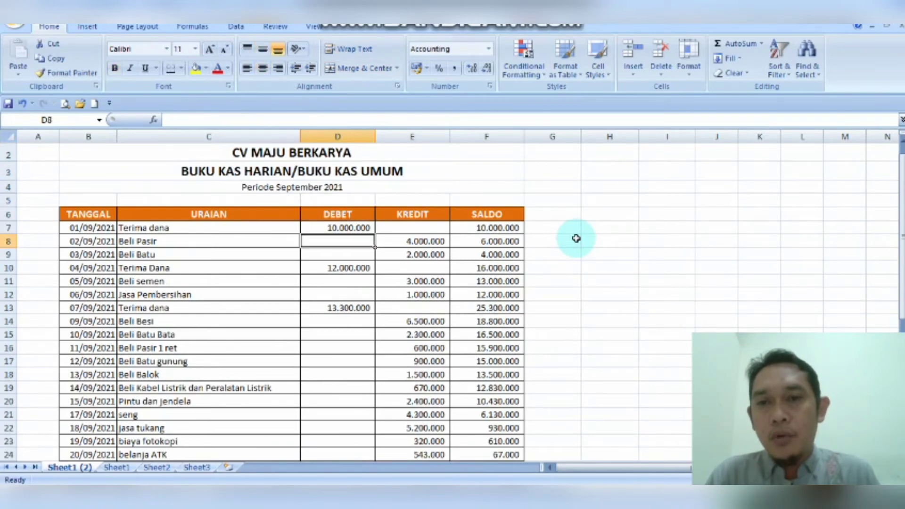
Step: Look down the DEBET column to compare the remaining transactions with the activity list below the table
{"action": "key", "text": "Down"}
{"action": "key", "text": "Down"}
{"action": "key", "text": "Down"}
{"action": "key", "text": "Down"}
{"action": "key", "text": "Down"}
{"action": "key", "text": "Down"}
{"action": "key", "text": "Down"}
{"action": "key", "text": "Down"}
{"action": "key", "text": "Down"}
{"action": "key", "text": "Down"}
{"action": "key", "text": "Down"}
{"action": "key", "text": "Down"}
{"action": "key", "text": "Down"}
{"action": "key", "text": "Down"}
{"action": "key", "text": "Down"}
{"action": "key", "text": "Down"}
{"action": "key", "text": "Down"}
{"action": "key", "text": "Down"}
{"action": "key", "text": "Down"}
{"action": "key", "text": "Down"}
{"action": "key", "text": "Up"}
{"action": "key", "text": "Up"}
{"action": "key", "text": "Up"}
{"action": "key", "text": "Up"}
{"action": "key", "text": "Up"}
{"action": "key", "text": "Up"}
{"action": "key", "text": "Up"}
{"action": "key", "text": "Up"}
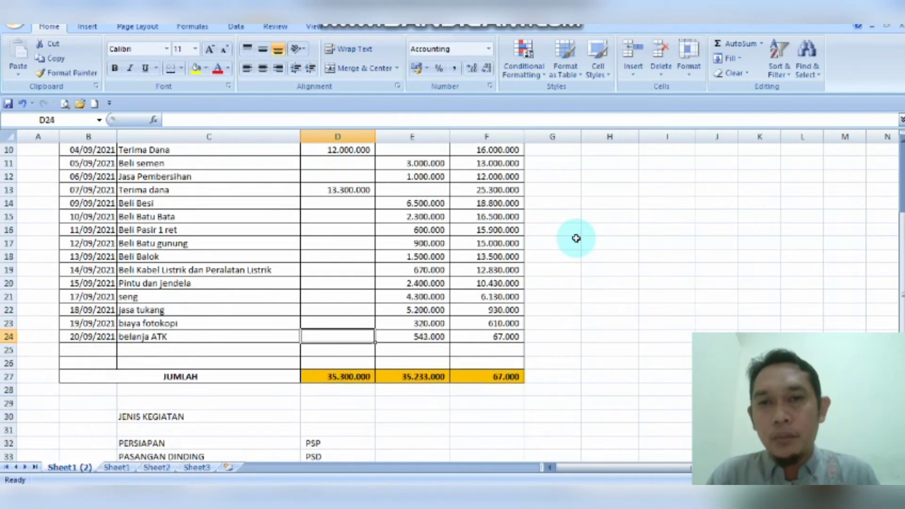
Step: Insert a blank column between URAIAN and DEBET and narrow it to about a third of the URAIAN column's width
{"action": "key", "text": "Up"}
{"action": "key", "text": "Up"}
{"action": "key", "text": "Up"}
{"action": "key", "text": "Up"}
{"action": "key", "text": "Up"}
{"action": "key", "text": "Up"}
{"action": "key", "text": "Up"}
{"action": "key", "text": "Up"}
{"action": "key", "text": "Up"}
{"action": "key", "text": "Up"}
{"action": "key", "text": "Up"}
{"action": "key", "text": "Up"}
{"action": "key", "text": "Up"}
{"action": "key", "text": "Up"}
{"action": "key", "text": "Up"}
{"action": "key", "text": "Up"}
{"action": "key", "text": "Up"}
{"action": "key", "text": "Up"}
{"action": "key", "text": "Up"}
{"action": "key", "text": "Up"}
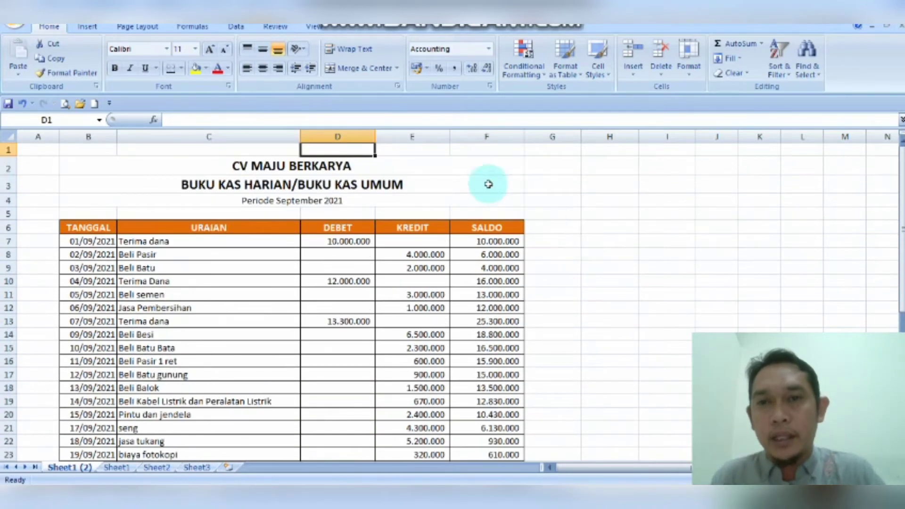
{"action": "right_click", "coordinate": [357, 142]}
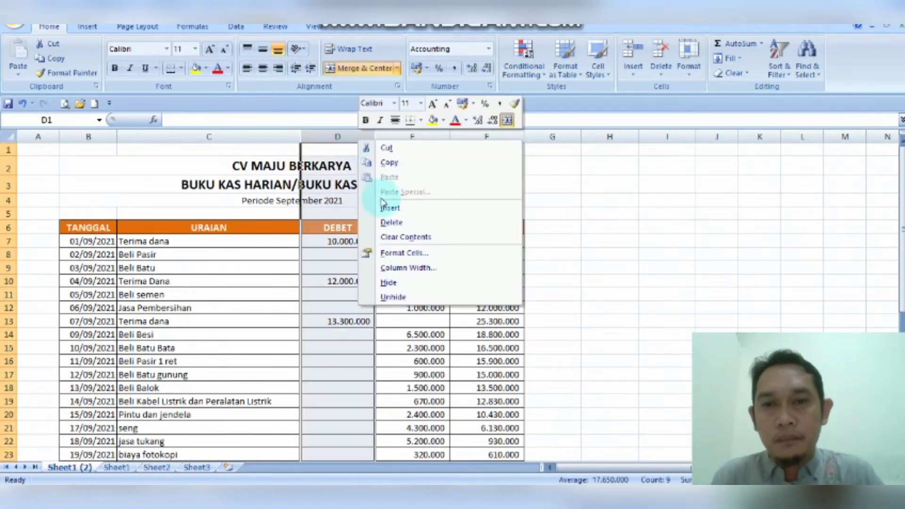
{"action": "left_click", "coordinate": [384, 207]}
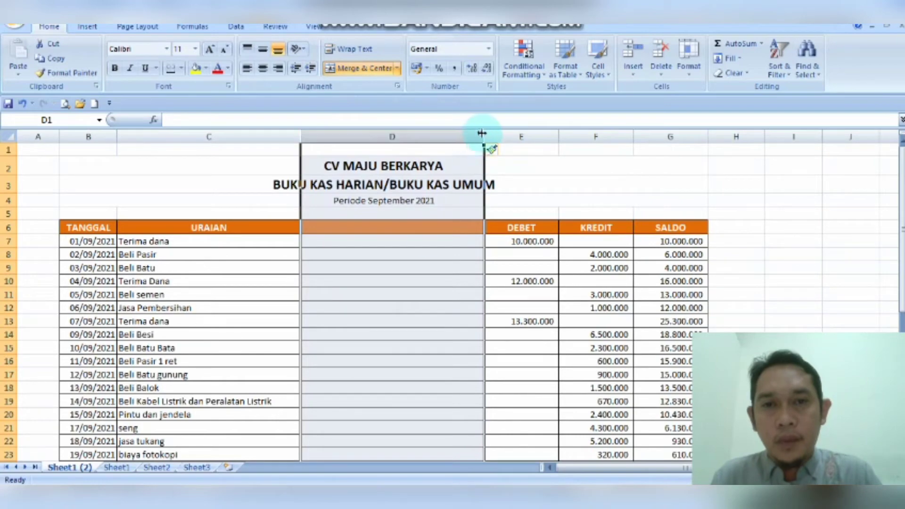
{"action": "left_click_drag", "start_coordinate": [485, 136], "coordinate": [362, 137]}
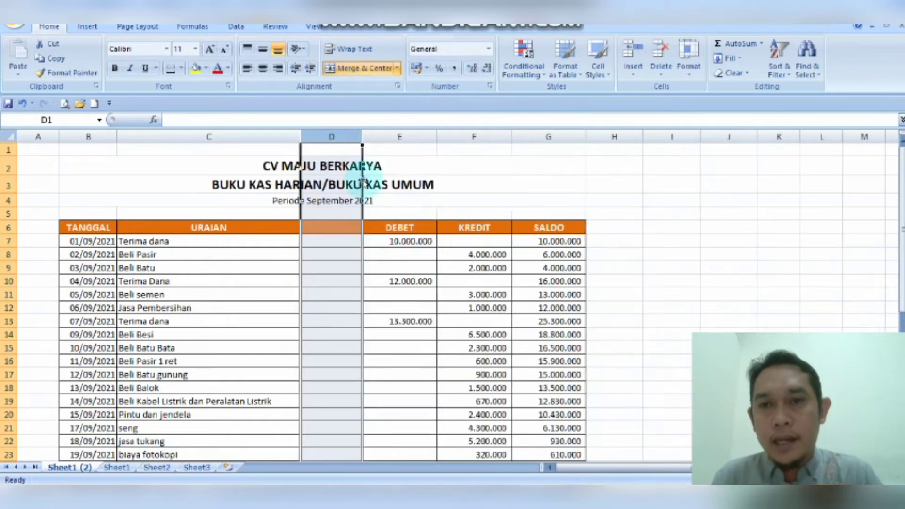
Step: Follow the new blank column down to the activity codes below the table and return to the top of the cash book
{"action": "left_click", "coordinate": [344, 258]}
{"action": "left_click", "coordinate": [345, 261]}
{"action": "key", "text": "Down"}
{"action": "key", "text": "Down"}
{"action": "key", "text": "Down"}
{"action": "key", "text": "Down"}
{"action": "key", "text": "Down"}
{"action": "key", "text": "Down"}
{"action": "key", "text": "Down"}
{"action": "key", "text": "Down"}
{"action": "key", "text": "Down"}
{"action": "key", "text": "Down"}
{"action": "key", "text": "Down"}
{"action": "key", "text": "Down"}
{"action": "key", "text": "Down"}
{"action": "key", "text": "Down"}
{"action": "key", "text": "Down"}
{"action": "key", "text": "Down"}
{"action": "key", "text": "Down"}
{"action": "key", "text": "Down"}
{"action": "key", "text": "Down"}
{"action": "key", "text": "Down"}
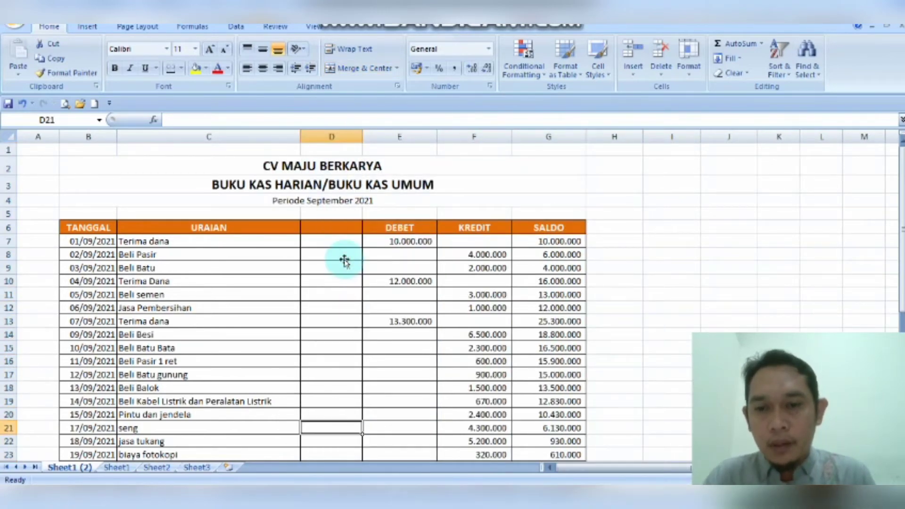
{"action": "left_click_drag", "start_coordinate": [386, 309], "coordinate": [346, 337]}
{"action": "left_click", "coordinate": [428, 310]}
{"action": "key", "text": "Up"}
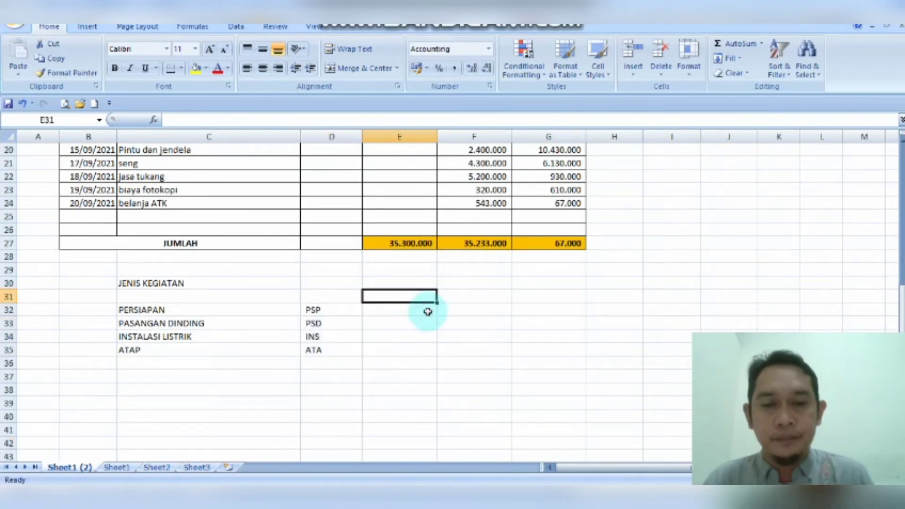
{"action": "key", "text": "Up"}
{"action": "key", "text": "Up"}
{"action": "key", "text": "Up"}
{"action": "key", "text": "Up"}
{"action": "key", "text": "Up"}
{"action": "key", "text": "Up"}
{"action": "key", "text": "Up"}
{"action": "key", "text": "Up"}
{"action": "key", "text": "Up"}
{"action": "key", "text": "Up"}
{"action": "key", "text": "Up"}
{"action": "key", "text": "Up"}
{"action": "key", "text": "Up"}
{"action": "key", "text": "Up"}
{"action": "key", "text": "Up"}
{"action": "key", "text": "Up"}
{"action": "key", "text": "Up"}
{"action": "key", "text": "Up"}
{"action": "key", "text": "Up"}
{"action": "key", "text": "Up"}
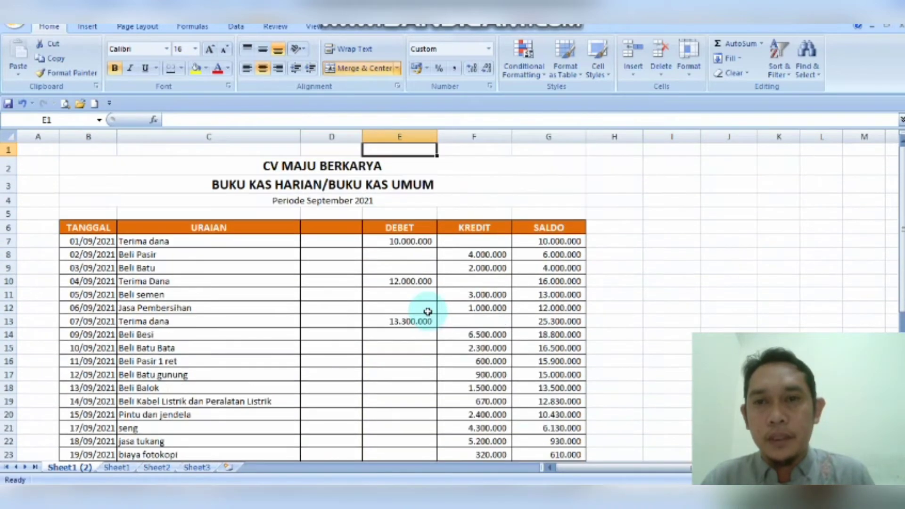
Step: Set up data validation for the blank cells D7:D26 beside the transactions, allowing values from a List
{"action": "key", "text": "Down"}
{"action": "key", "text": "Down"}
{"action": "key", "text": "Down"}
{"action": "key", "text": "Left"}
{"action": "key", "text": "shift+Down"}
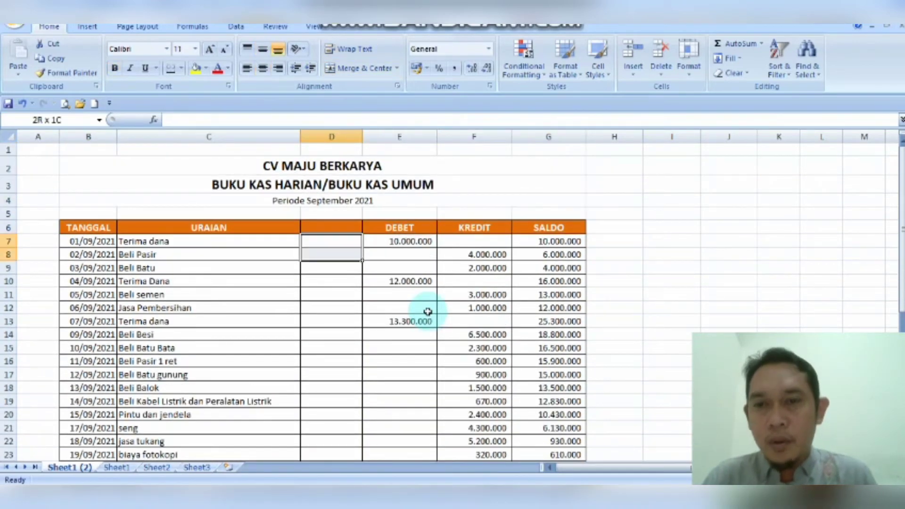
{"action": "key", "text": "shift+Down"}
{"action": "key", "text": "shift+Down"}
{"action": "key", "text": "shift+Down"}
{"action": "key", "text": "shift+Down"}
{"action": "key", "text": "shift+Down"}
{"action": "key", "text": "shift+Down"}
{"action": "key", "text": "shift+Down"}
{"action": "key", "text": "shift+Down"}
{"action": "key", "text": "shift+Down"}
{"action": "key", "text": "shift+Down"}
{"action": "key", "text": "shift+Down"}
{"action": "key", "text": "shift+Down"}
{"action": "key", "text": "shift+Down"}
{"action": "key", "text": "shift+Down"}
{"action": "key", "text": "shift+Down"}
{"action": "key", "text": "shift+Down"}
{"action": "key", "text": "shift+Down"}
{"action": "key", "text": "shift+Down"}
{"action": "key", "text": "shift+Down"}
{"action": "key", "text": "shift+Down"}
{"action": "key", "text": "shift+Up"}
{"action": "key", "text": "shift+Up"}
{"action": "key", "text": "shift+Up"}
{"action": "key", "text": "shift+Up"}
{"action": "key", "text": "shift+Up"}
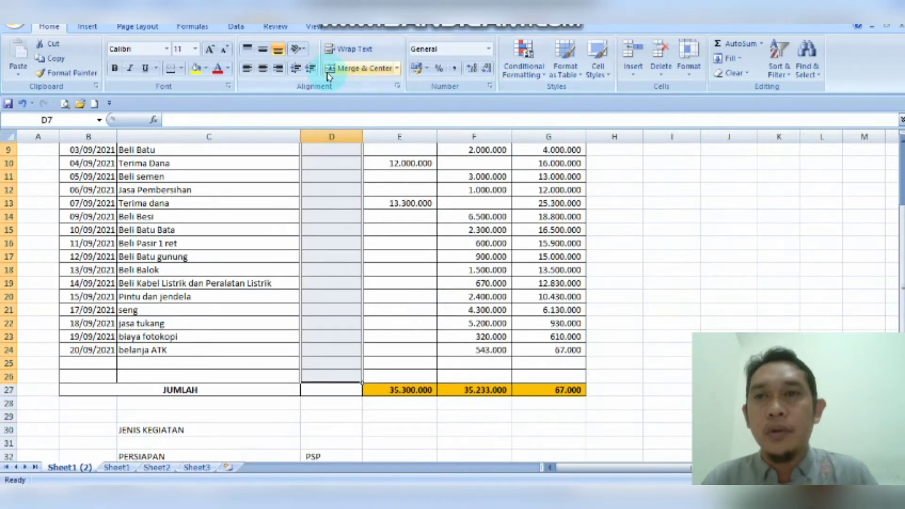
{"action": "left_click", "coordinate": [239, 28]}
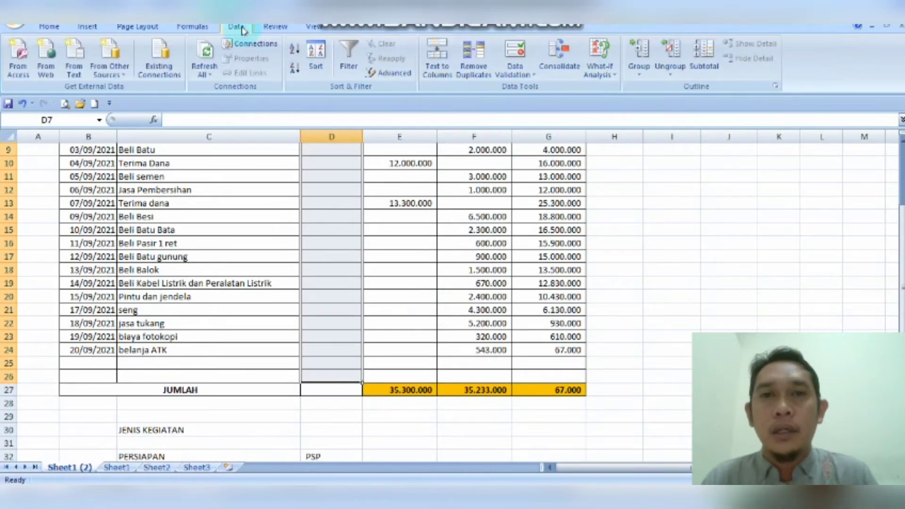
{"action": "left_click", "coordinate": [508, 73]}
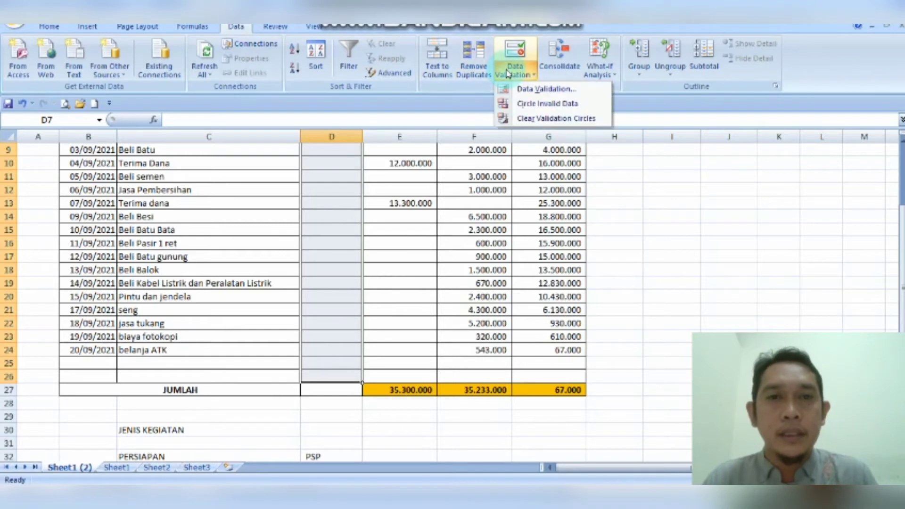
{"action": "left_click", "coordinate": [543, 88]}
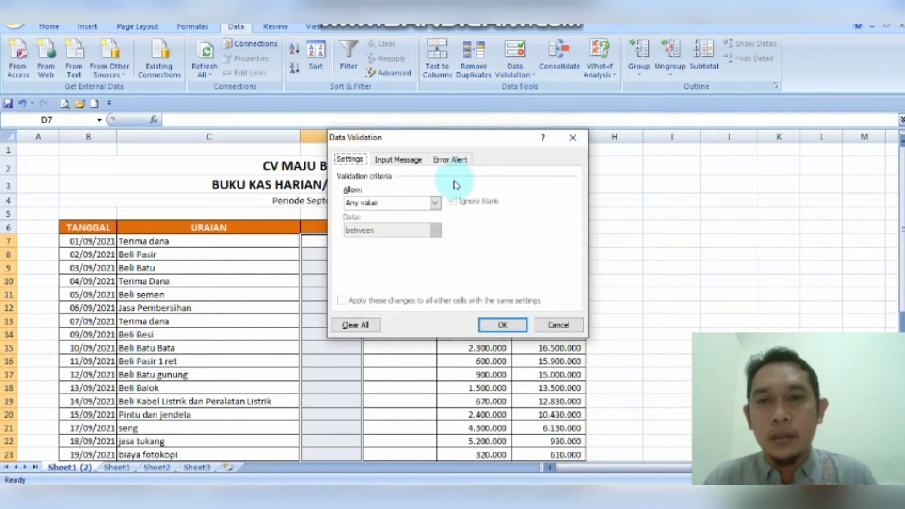
{"action": "left_click", "coordinate": [435, 203]}
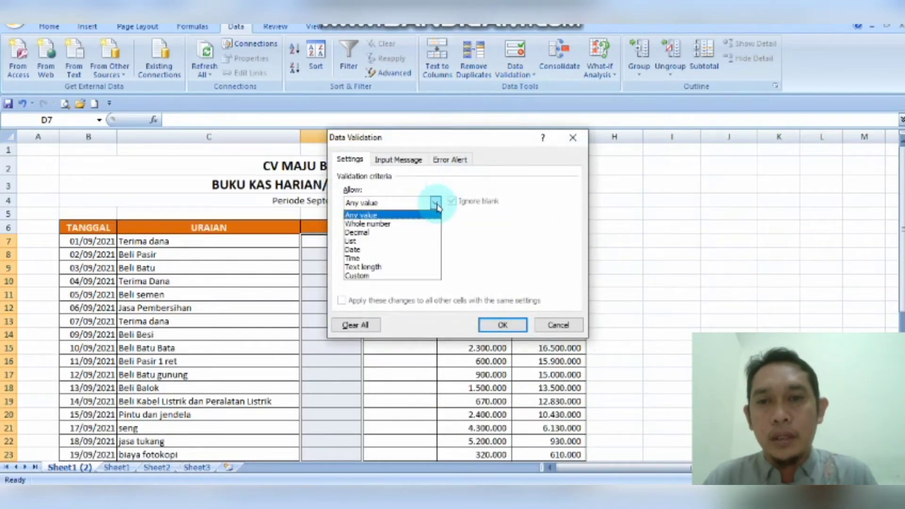
{"action": "left_click", "coordinate": [352, 241]}
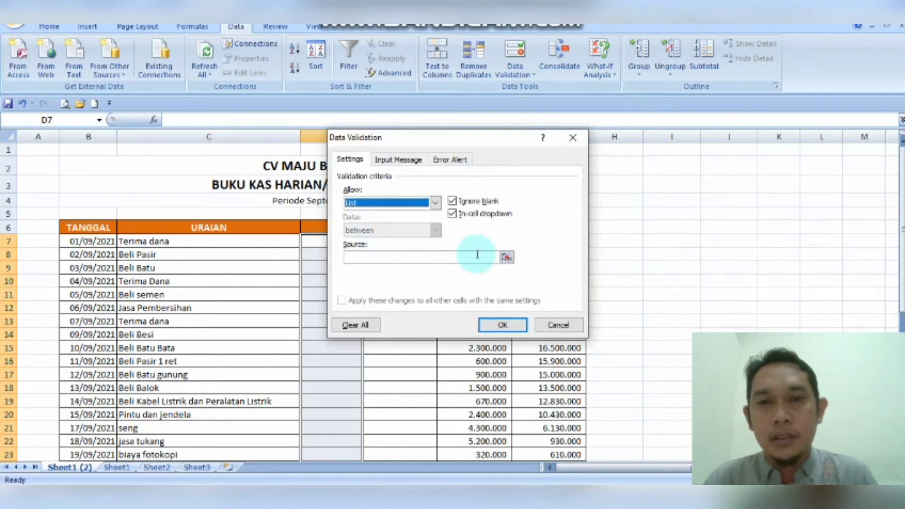
Step: Use the activity codes in D32:D35 as the validation list's source and apply the rule
{"action": "left_click", "coordinate": [506, 258]}
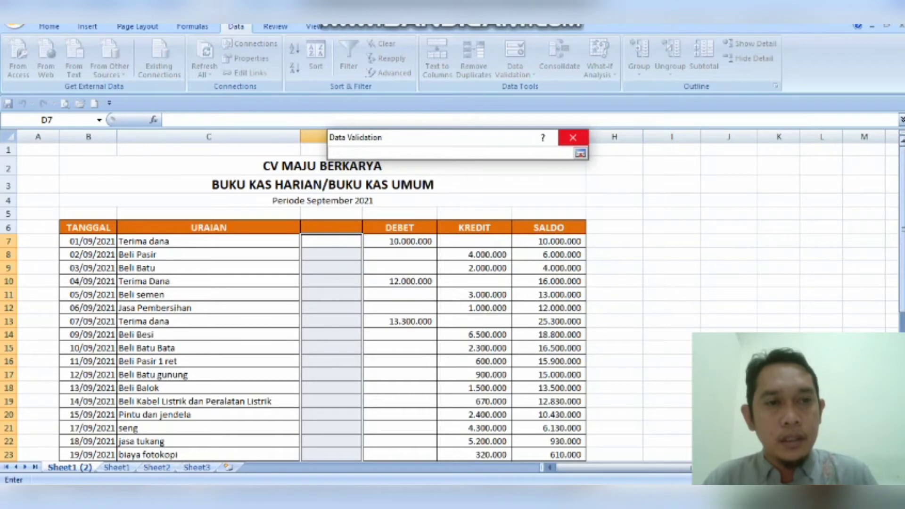
{"action": "left_click_drag", "start_coordinate": [901, 235], "coordinate": [902, 242]}
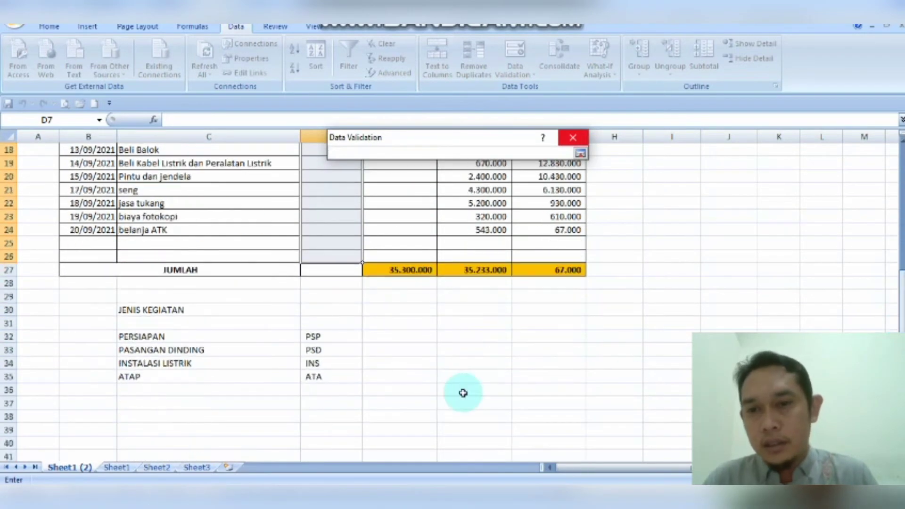
{"action": "left_click_drag", "start_coordinate": [339, 338], "coordinate": [343, 375]}
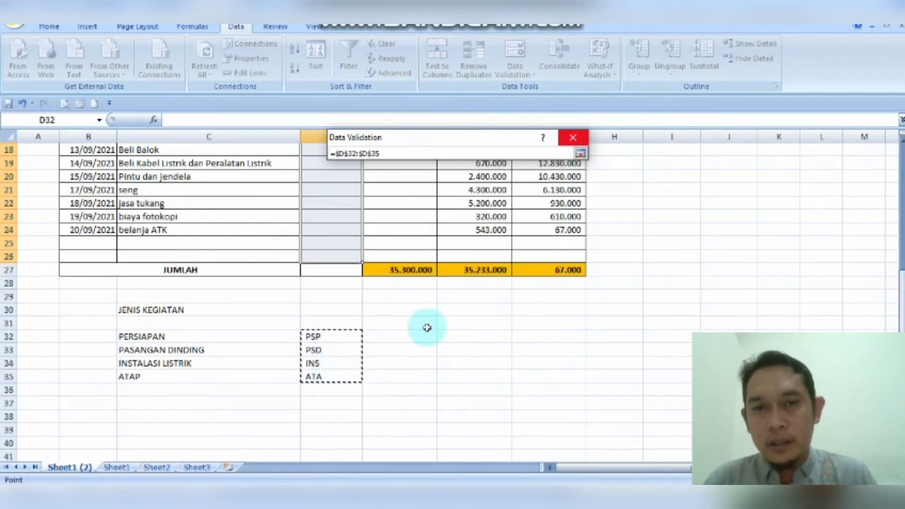
{"action": "left_click", "coordinate": [580, 153]}
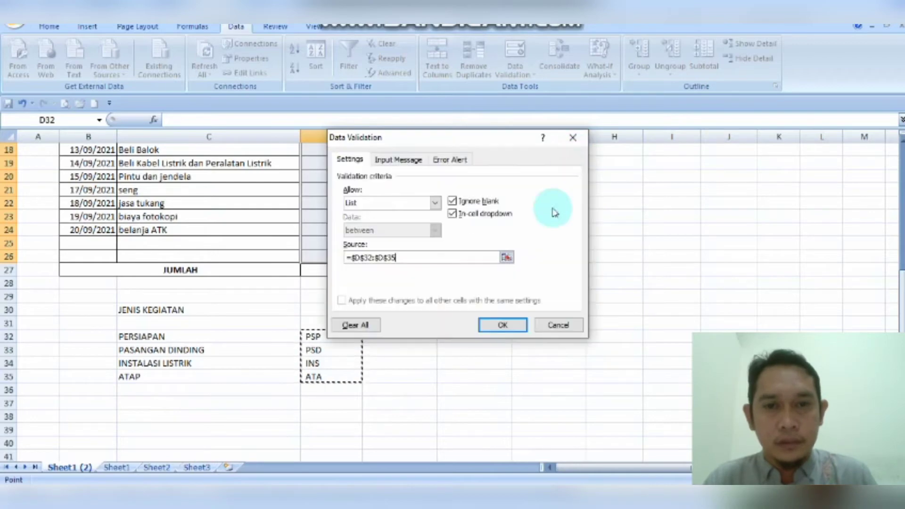
{"action": "left_click", "coordinate": [504, 325]}
Step: Check the new column's cells from the biaya fotokopi row up to the first transactions for the dropdown
{"action": "left_click", "coordinate": [329, 213]}
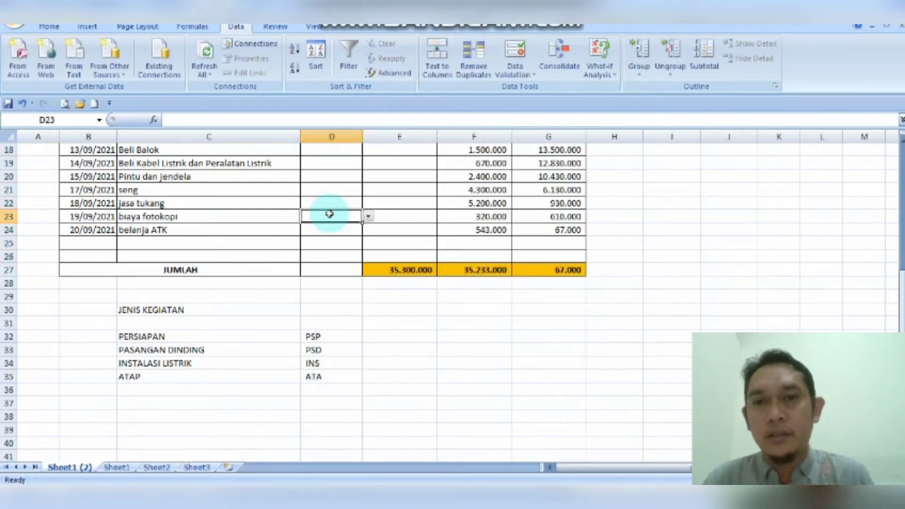
{"action": "key", "text": "Up"}
{"action": "key", "text": "Up"}
{"action": "key", "text": "Up"}
{"action": "key", "text": "Up"}
{"action": "key", "text": "Up"}
{"action": "key", "text": "Up"}
{"action": "key", "text": "Up"}
{"action": "key", "text": "Up"}
{"action": "key", "text": "Up"}
{"action": "key", "text": "Up"}
{"action": "key", "text": "Up"}
{"action": "key", "text": "Up"}
{"action": "key", "text": "Up"}
{"action": "key", "text": "Up"}
{"action": "key", "text": "Up"}
{"action": "key", "text": "Up"}
{"action": "key", "text": "Up"}
{"action": "key", "text": "Up"}
{"action": "key", "text": "Up"}
{"action": "key", "text": "Up"}
{"action": "key", "text": "Down"}
{"action": "key", "text": "Down"}
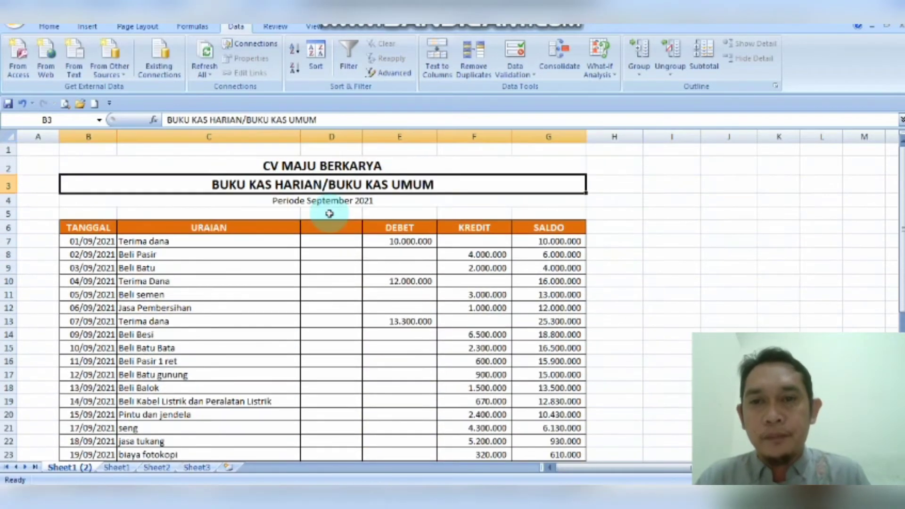
{"action": "key", "text": "Down"}
{"action": "key", "text": "Down"}
{"action": "key", "text": "Down"}
{"action": "key", "text": "Down"}
{"action": "key", "text": "Down"}
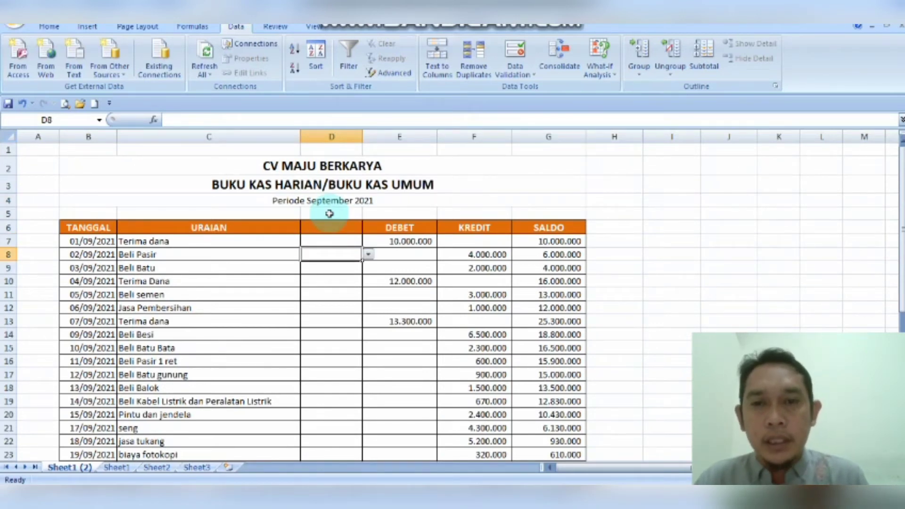
{"action": "key", "text": "Up"}
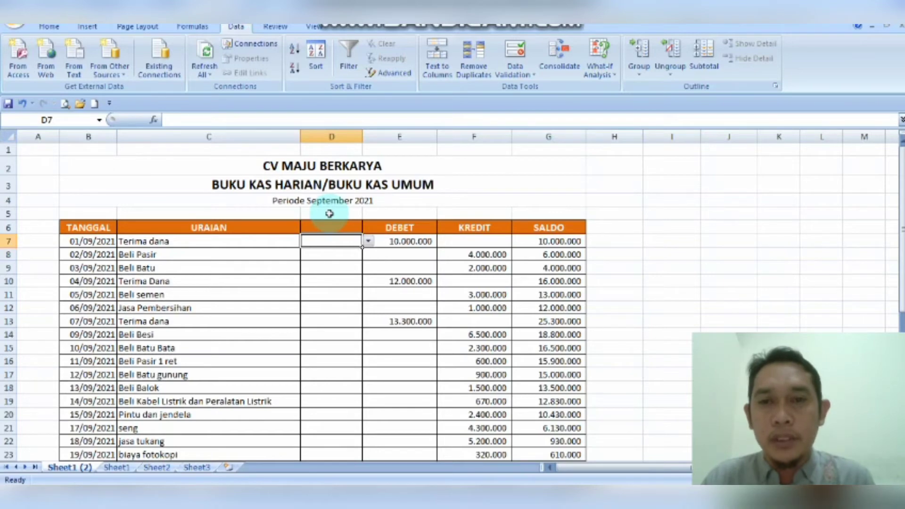
{"action": "key", "text": "Down"}
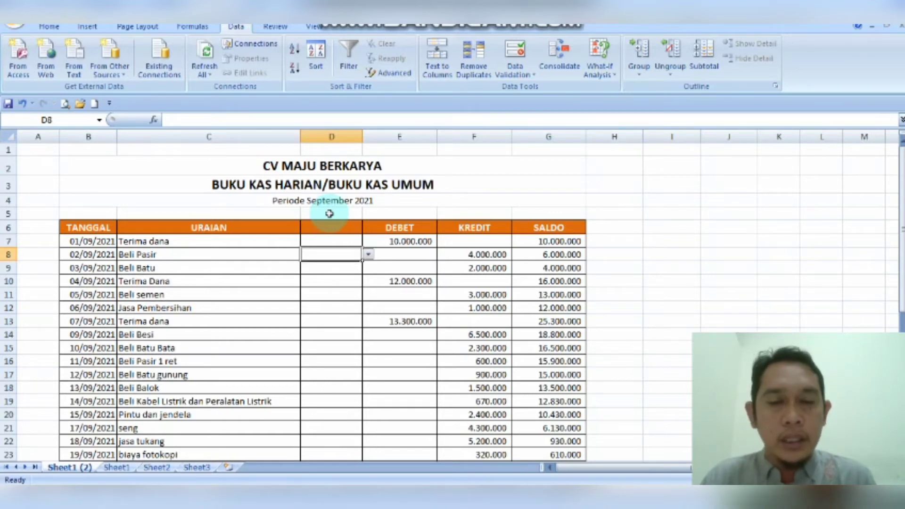
{"action": "key", "text": "Up"}
Step: Go down the new column to the activity list to check the codes for PERSIAPAN and PASANGAN DINDING
{"action": "key", "text": "Down"}
{"action": "key", "text": "Down"}
{"action": "key", "text": "Down"}
{"action": "key", "text": "Down"}
{"action": "key", "text": "Down"}
{"action": "key", "text": "Down"}
{"action": "key", "text": "Down"}
{"action": "key", "text": "Down"}
{"action": "key", "text": "Down"}
{"action": "key", "text": "Down"}
{"action": "key", "text": "Down"}
{"action": "key", "text": "Down"}
{"action": "key", "text": "Down"}
{"action": "key", "text": "Down"}
{"action": "key", "text": "Down"}
{"action": "key", "text": "Down"}
{"action": "key", "text": "Down"}
{"action": "key", "text": "Down"}
{"action": "key", "text": "Down"}
{"action": "key", "text": "Down"}
{"action": "key", "text": "Down"}
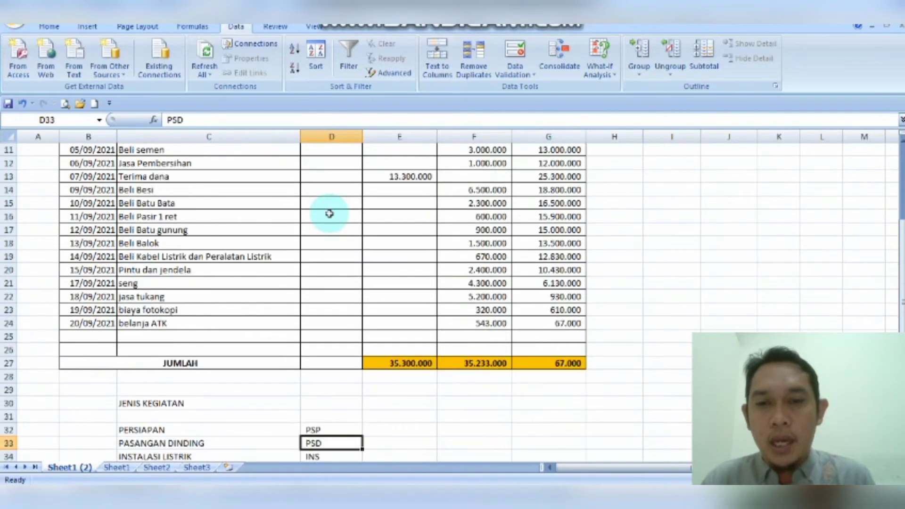
Step: Go from the activity codes up to the JUMLAH row to examine its blank code cell and the DEBET total
{"action": "key", "text": "Up"}
{"action": "key", "text": "Up"}
{"action": "key", "text": "Up"}
{"action": "key", "text": "Up"}
{"action": "key", "text": "Up"}
{"action": "key", "text": "Up"}
{"action": "key", "text": "Up"}
{"action": "key", "text": "Down"}
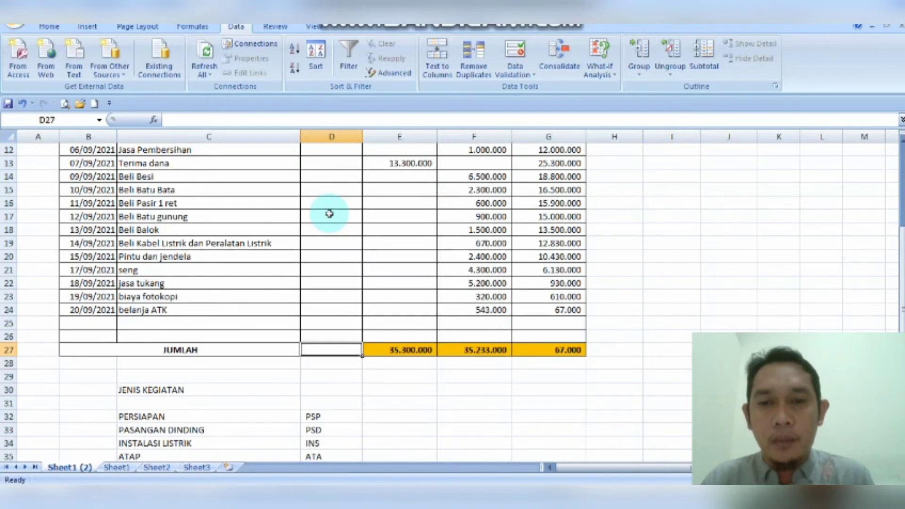
{"action": "key", "text": "Right"}
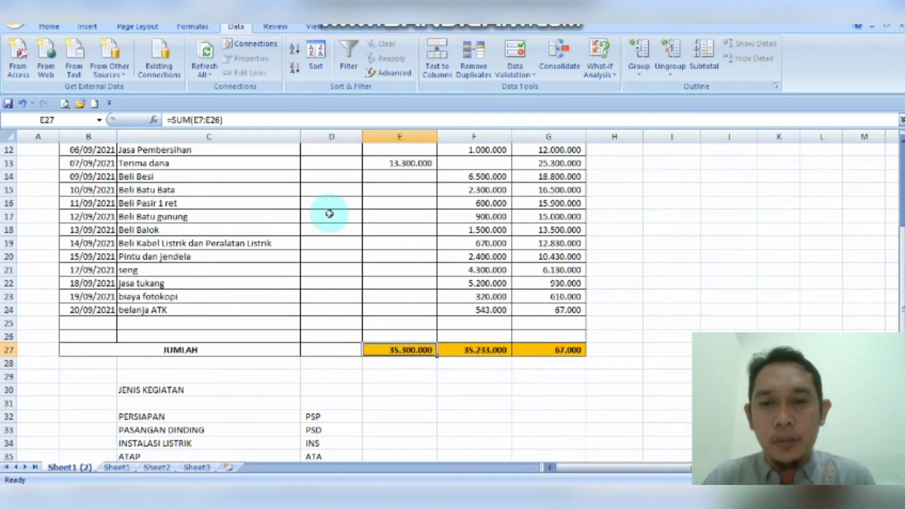
Step: Examine the JENIS KEGIATAN list below the table, comparing the activity names from PERSIAPAN to ATAP with their codes
{"action": "key", "text": "Up"}
{"action": "key", "text": "Down"}
{"action": "key", "text": "Down"}
{"action": "key", "text": "Down"}
{"action": "key", "text": "Down"}
{"action": "key", "text": "Down"}
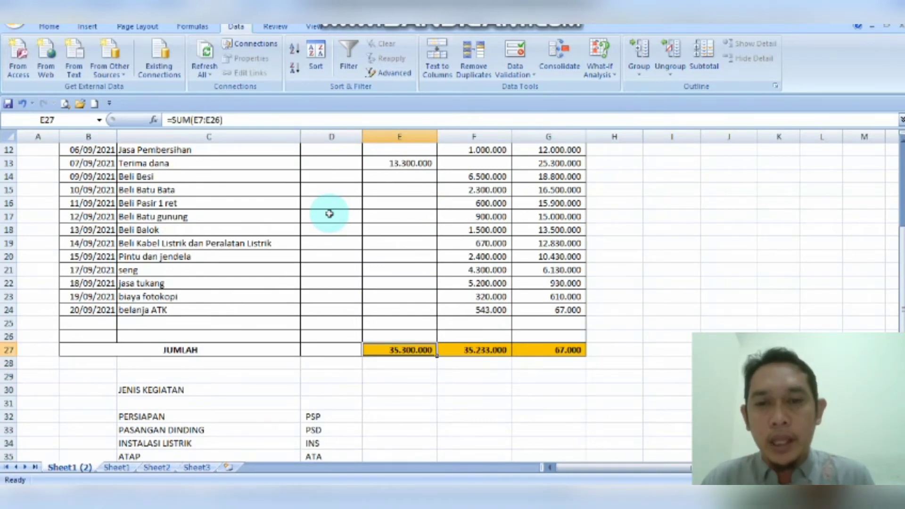
{"action": "key", "text": "Down"}
{"action": "key", "text": "Down"}
{"action": "key", "text": "Down"}
{"action": "key", "text": "Down"}
{"action": "key", "text": "Up"}
{"action": "key", "text": "Up"}
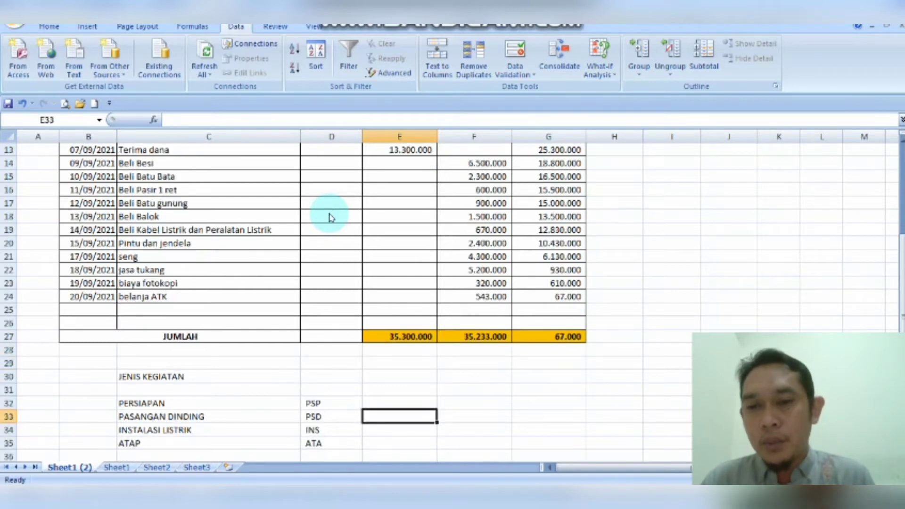
{"action": "key", "text": "Up"}
{"action": "key", "text": "Left"}
{"action": "key", "text": "Left"}
{"action": "key", "text": "Left"}
{"action": "key", "text": "Down"}
{"action": "key", "text": "Right"}
{"action": "key", "text": "Up"}
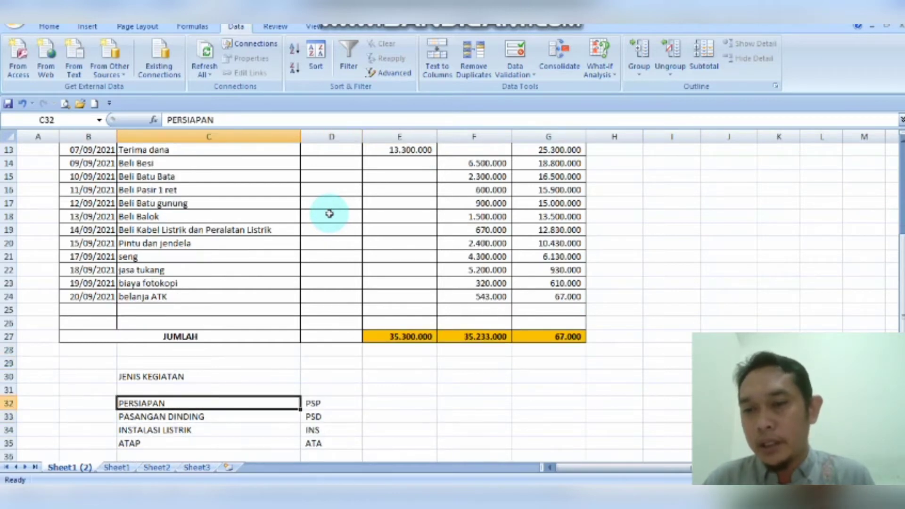
{"action": "key", "text": "Down"}
{"action": "key", "text": "Down"}
{"action": "key", "text": "Down"}
Step: Look through the URAIAN column's transaction descriptions from the activity list up to the column header
{"action": "key", "text": "Up"}
{"action": "key", "text": "Up"}
{"action": "key", "text": "Up"}
{"action": "key", "text": "Up"}
{"action": "key", "text": "Up"}
{"action": "key", "text": "Up"}
{"action": "key", "text": "Up"}
{"action": "key", "text": "Up"}
{"action": "key", "text": "Up"}
{"action": "key", "text": "Up"}
{"action": "key", "text": "Up"}
{"action": "key", "text": "Up"}
{"action": "key", "text": "Up"}
{"action": "key", "text": "Up"}
{"action": "key", "text": "Up"}
{"action": "key", "text": "Up"}
{"action": "key", "text": "Up"}
{"action": "key", "text": "Up"}
{"action": "key", "text": "Up"}
{"action": "key", "text": "Up"}
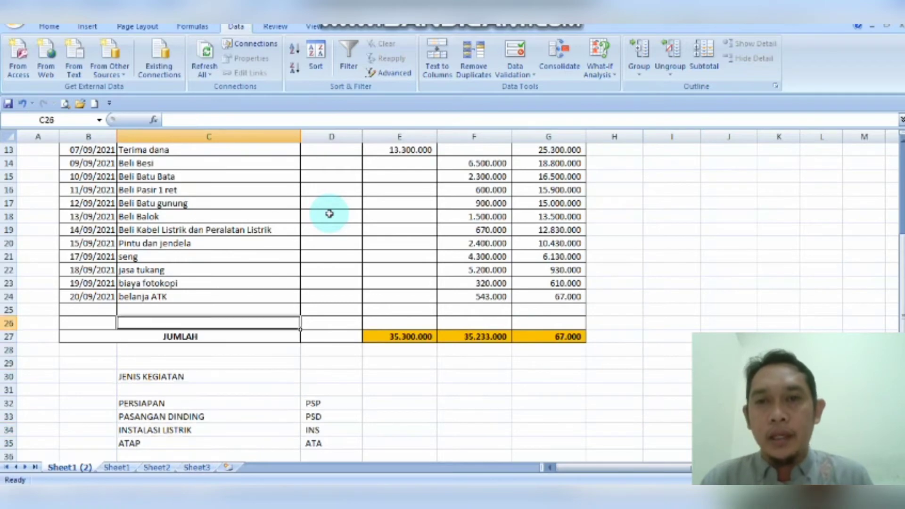
{"action": "key", "text": "Down"}
{"action": "key", "text": "Down"}
{"action": "key", "text": "Down"}
{"action": "key", "text": "Down"}
{"action": "key", "text": "Down"}
{"action": "key", "text": "Down"}
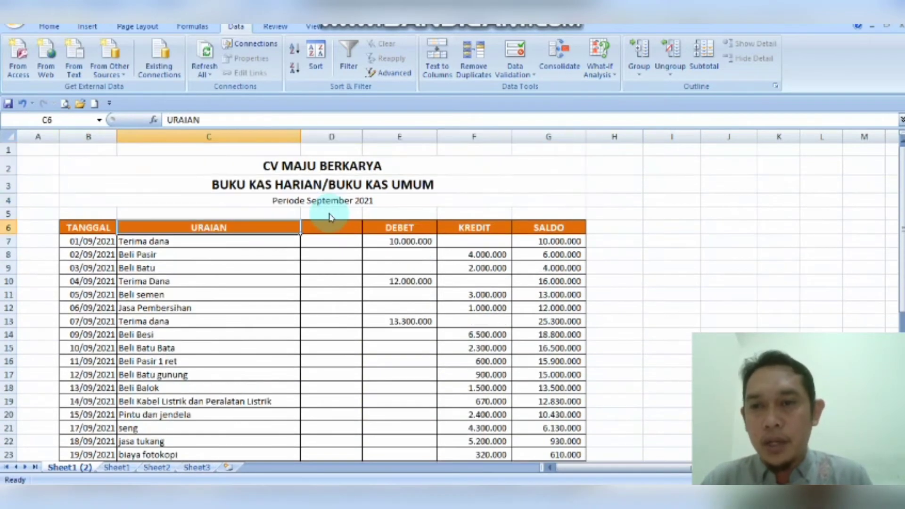
Step: Assign the activity code PSD to the Beli Pasir (D8) and Beli Batu (D9) transactions
{"action": "key", "text": "Right"}
{"action": "key", "text": "Down"}
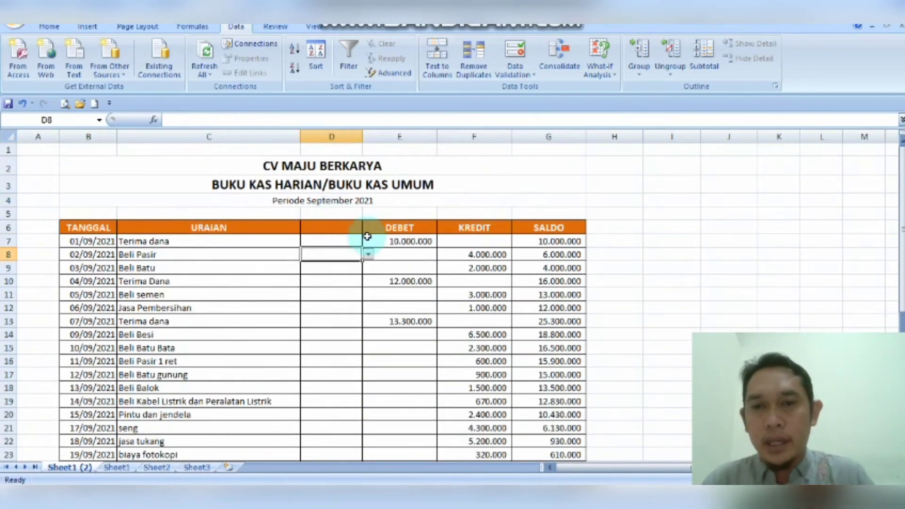
{"action": "left_click", "coordinate": [369, 255]}
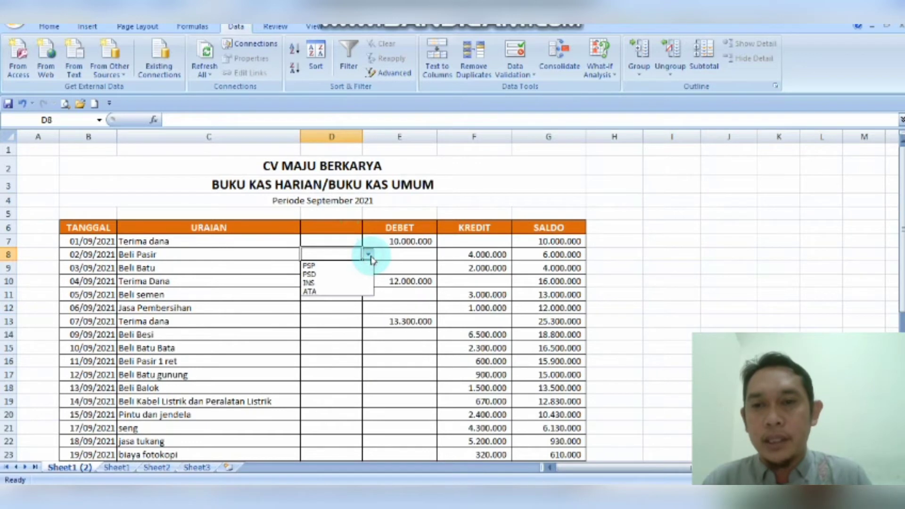
{"action": "left_click", "coordinate": [341, 279]}
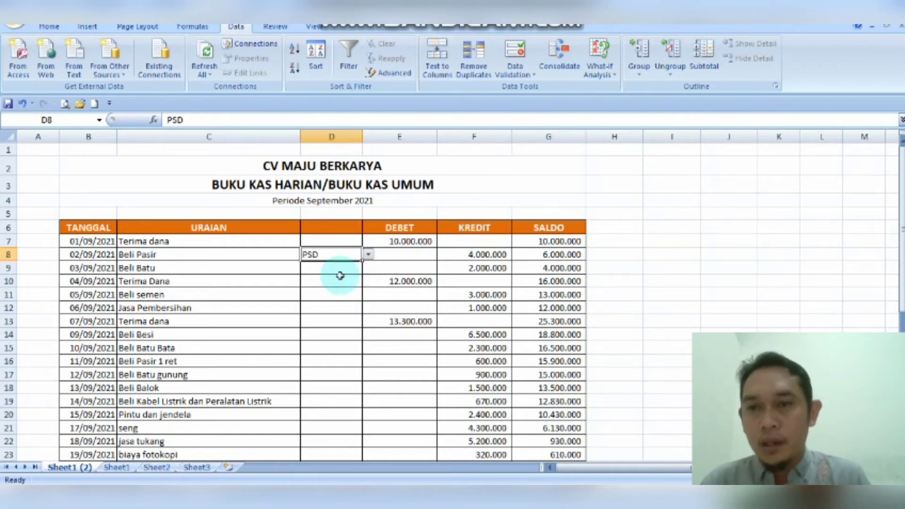
{"action": "left_click", "coordinate": [340, 271]}
{"action": "left_click", "coordinate": [368, 271]}
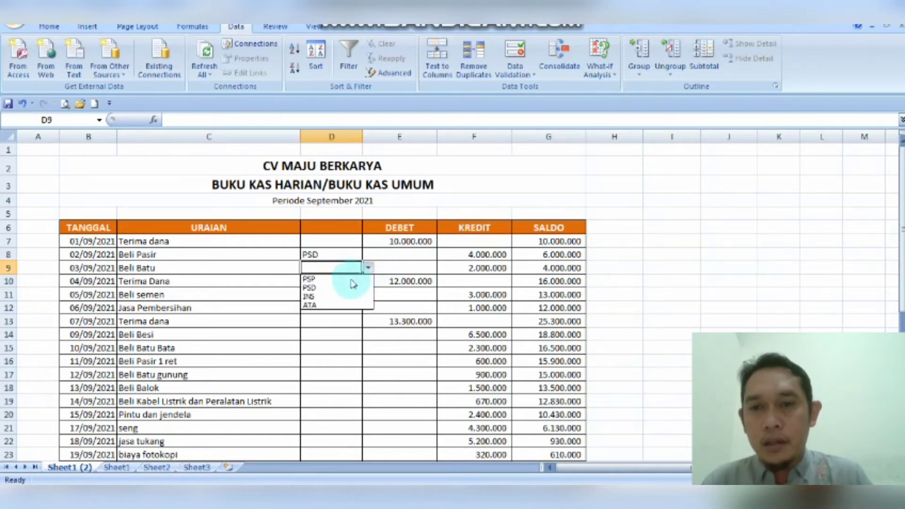
{"action": "left_click", "coordinate": [342, 281]}
Step: Assign PSD to the Beli semen transaction (D11) and PSP to Jasa Pembersihan (D12), leaving the Terima Dana row blank
{"action": "left_click", "coordinate": [336, 281]}
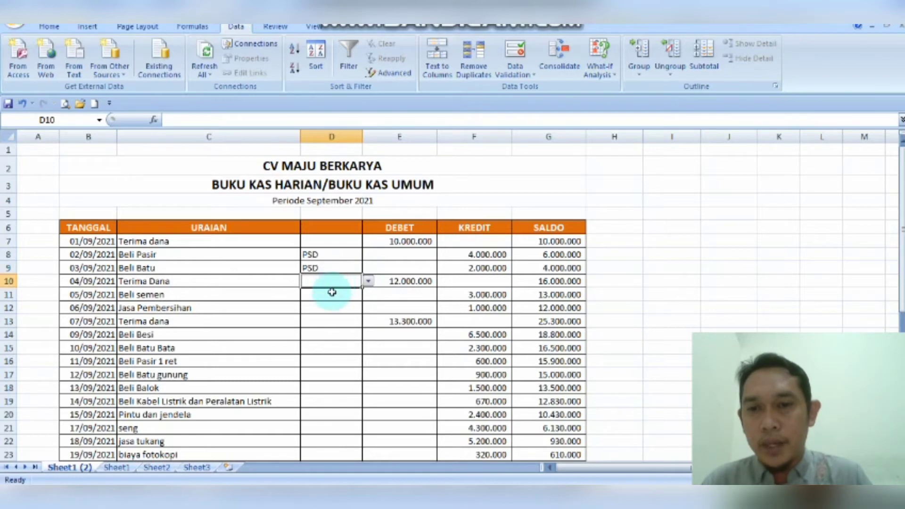
{"action": "left_click", "coordinate": [332, 294]}
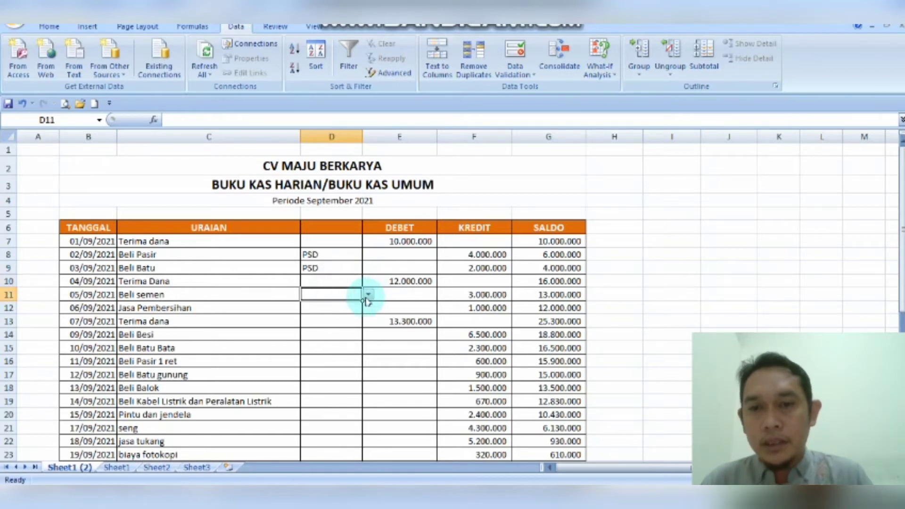
{"action": "left_click", "coordinate": [368, 295]}
{"action": "left_click", "coordinate": [340, 316]}
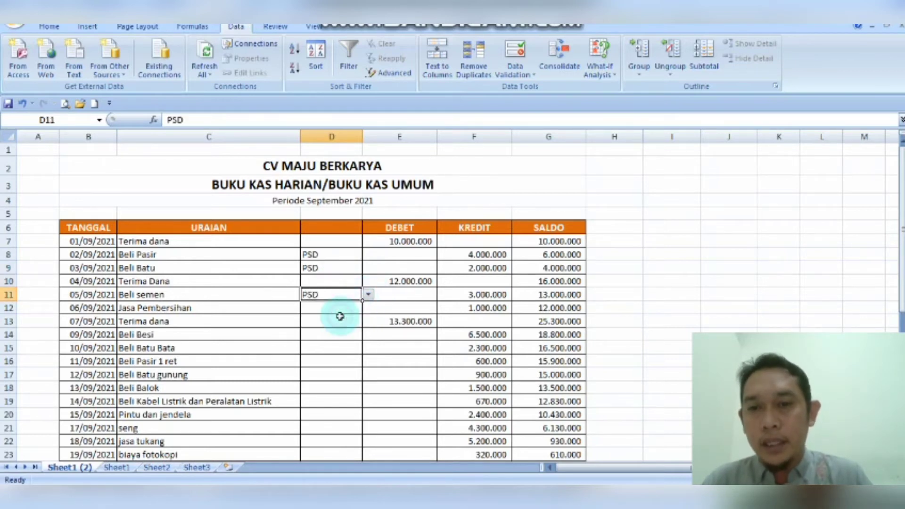
{"action": "left_click", "coordinate": [340, 309]}
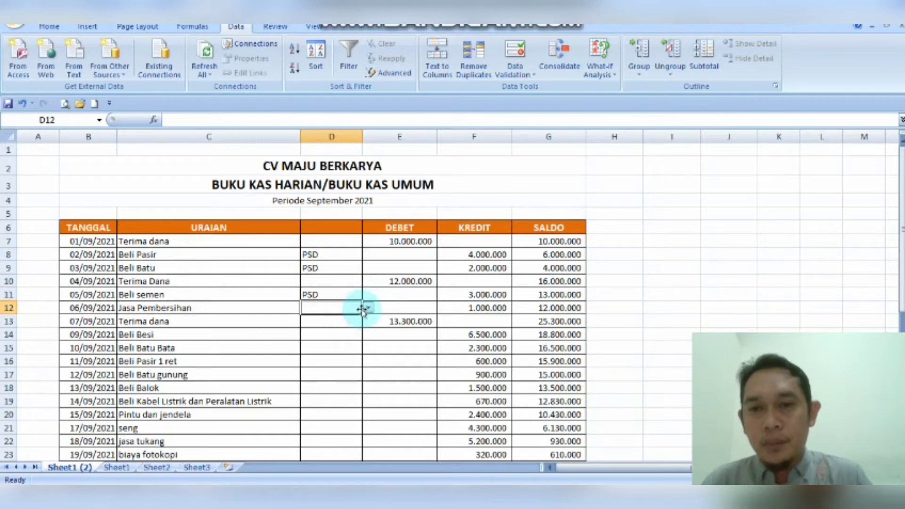
{"action": "left_click", "coordinate": [369, 308]}
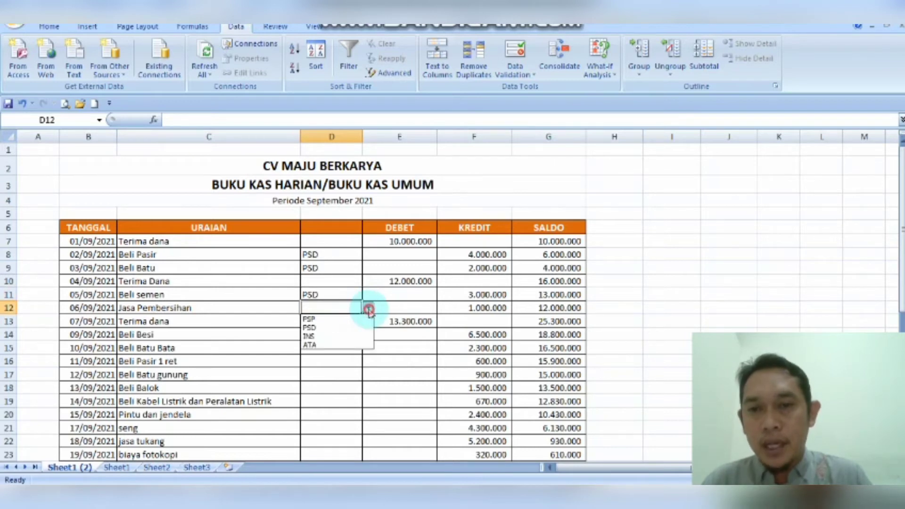
{"action": "left_click", "coordinate": [348, 321]}
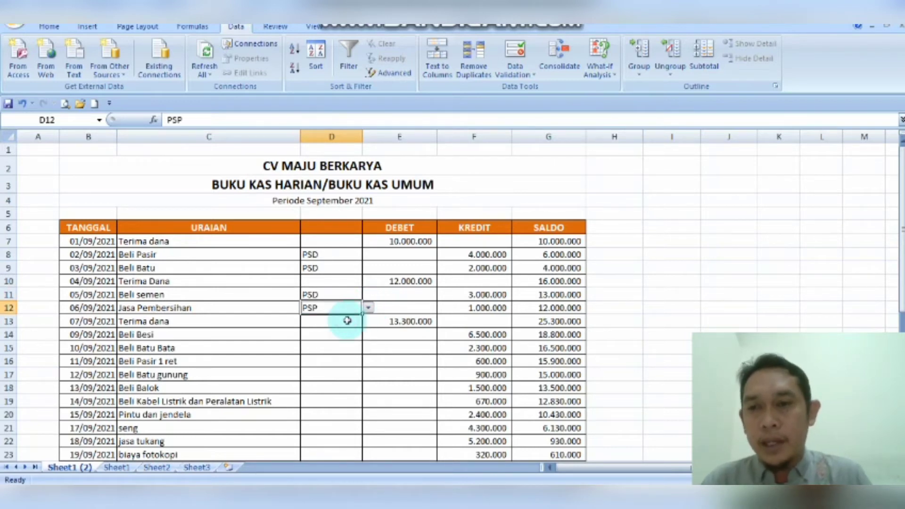
Step: Assign the activity code PSD to the Beli Besi (D14) and Beli Batu Bata (D15) transactions
{"action": "left_click", "coordinate": [343, 334]}
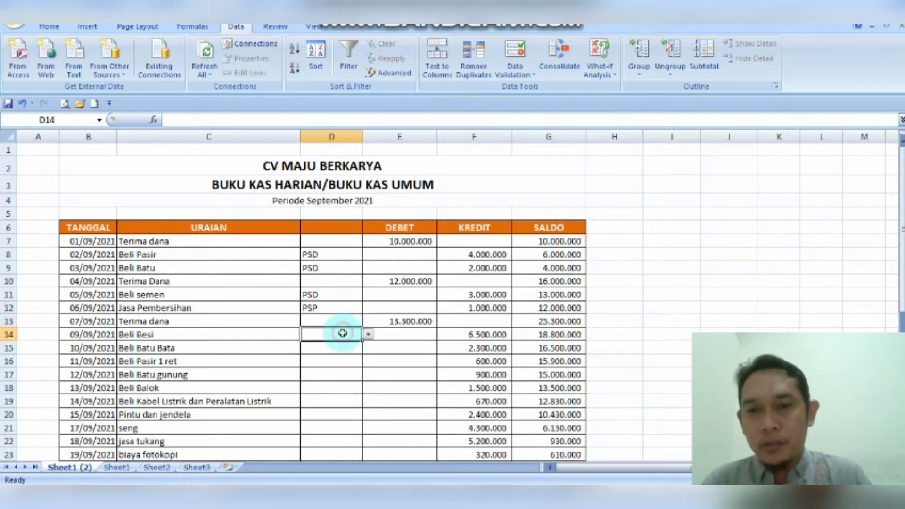
{"action": "left_click", "coordinate": [368, 336]}
{"action": "left_click", "coordinate": [343, 354]}
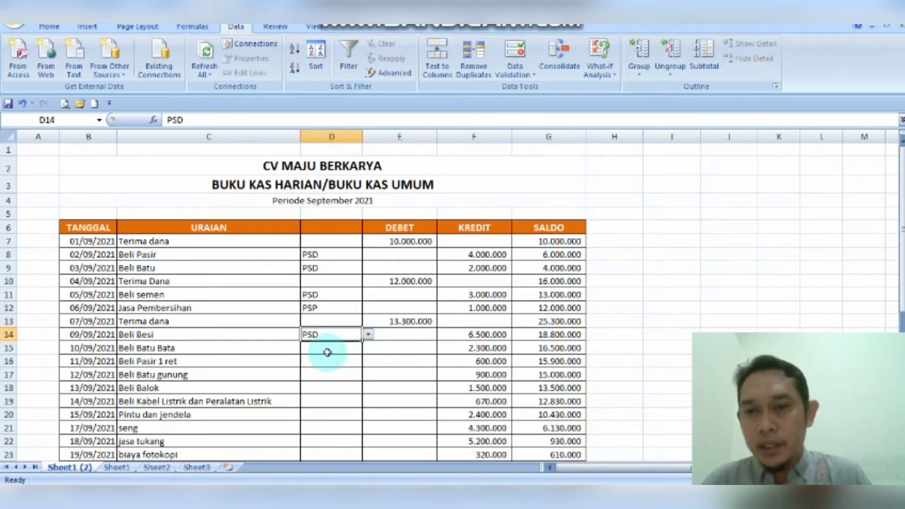
{"action": "left_click", "coordinate": [350, 351]}
{"action": "left_click", "coordinate": [368, 349]}
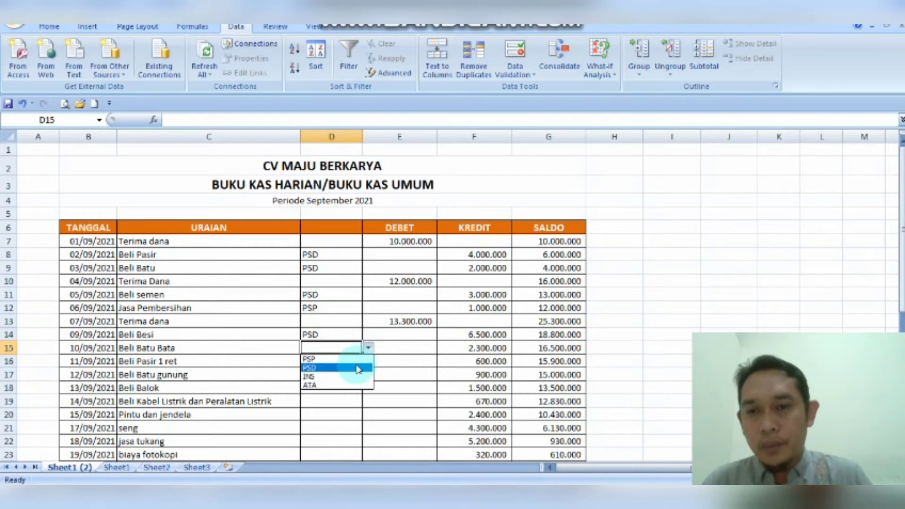
{"action": "left_click", "coordinate": [356, 365]}
Step: Assign the activity code PSD to the Beli Pasir 1 ret (D16) and Beli Batu gunung (D17) transactions
{"action": "left_click", "coordinate": [352, 361]}
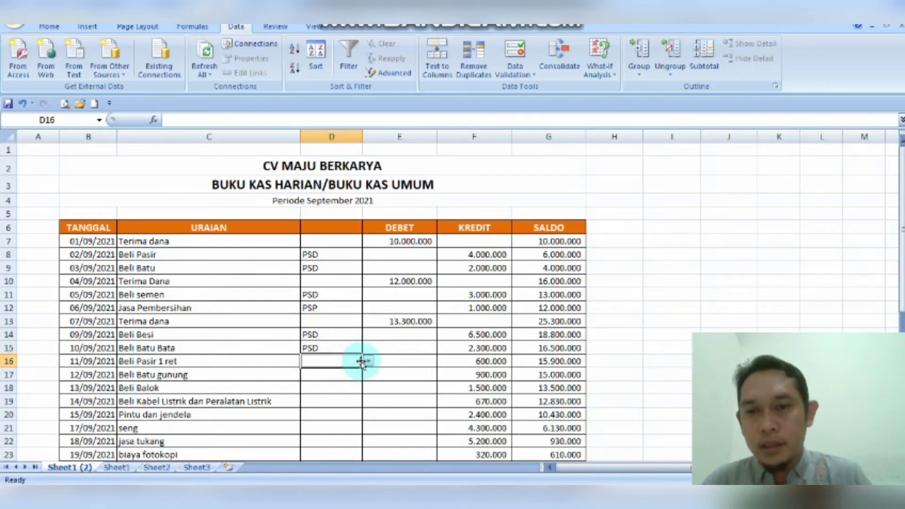
{"action": "left_click", "coordinate": [366, 362]}
{"action": "left_click", "coordinate": [348, 375]}
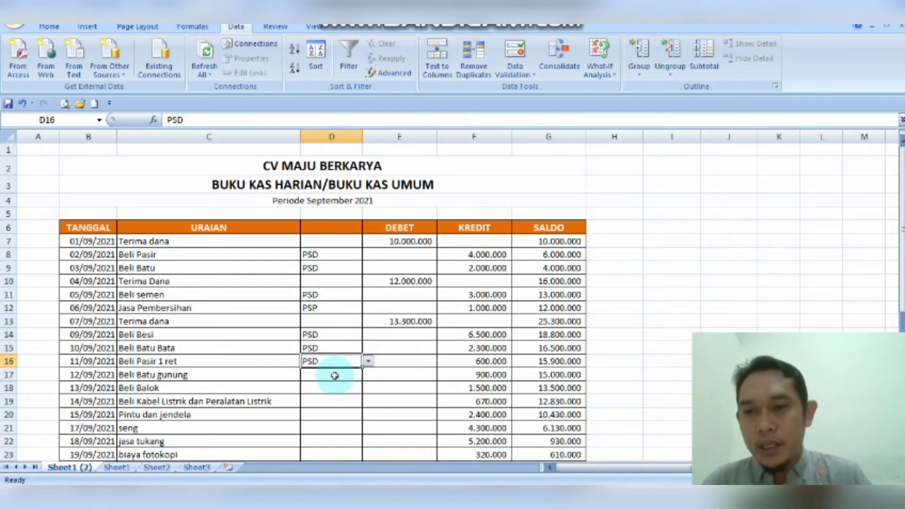
{"action": "left_click", "coordinate": [335, 375]}
{"action": "left_click", "coordinate": [368, 376]}
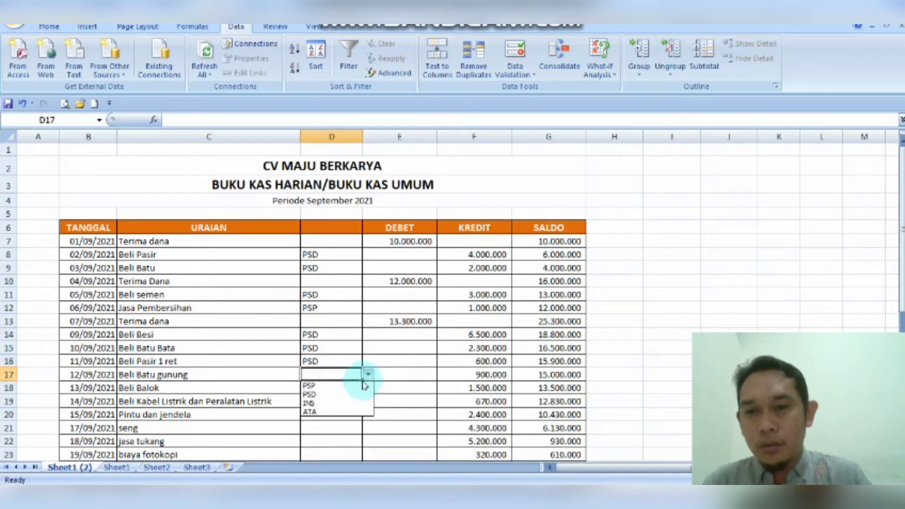
{"action": "left_click", "coordinate": [335, 384]}
Step: Assign ATA to the Beli Balok transaction (D18) and INS to Beli Kabel Listrik dan Peralatan Listrik (D19)
{"action": "left_click", "coordinate": [334, 388]}
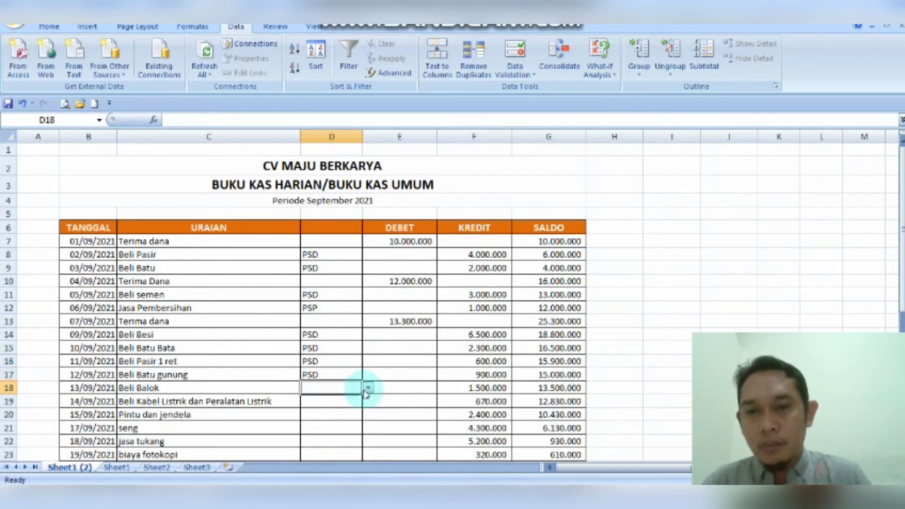
{"action": "left_click", "coordinate": [368, 390]}
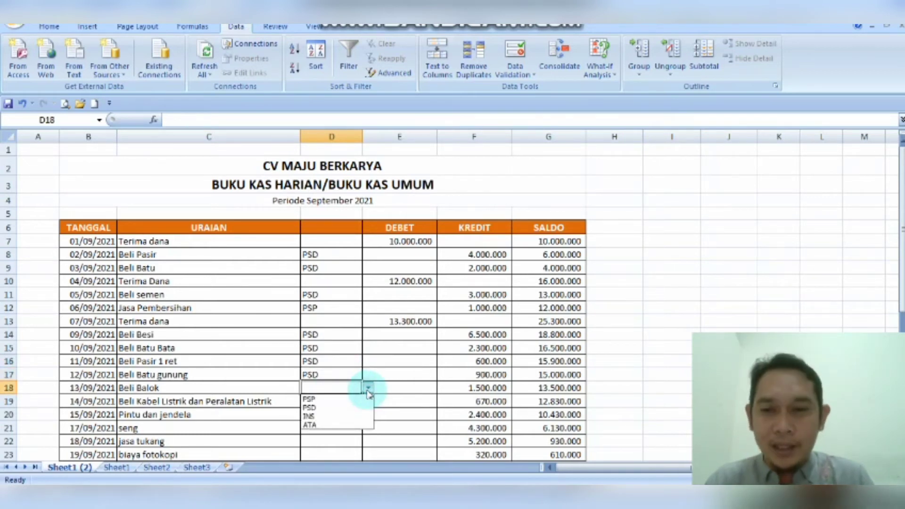
{"action": "left_click", "coordinate": [327, 426]}
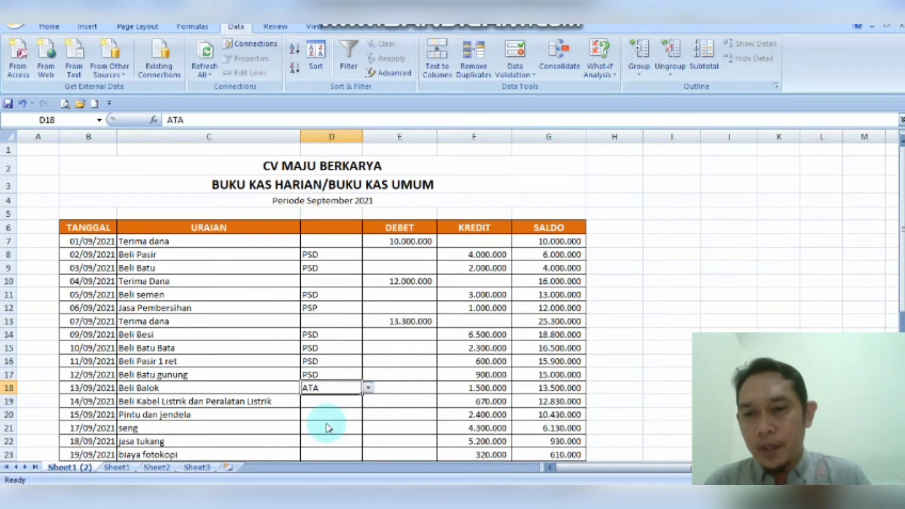
{"action": "left_click", "coordinate": [321, 399]}
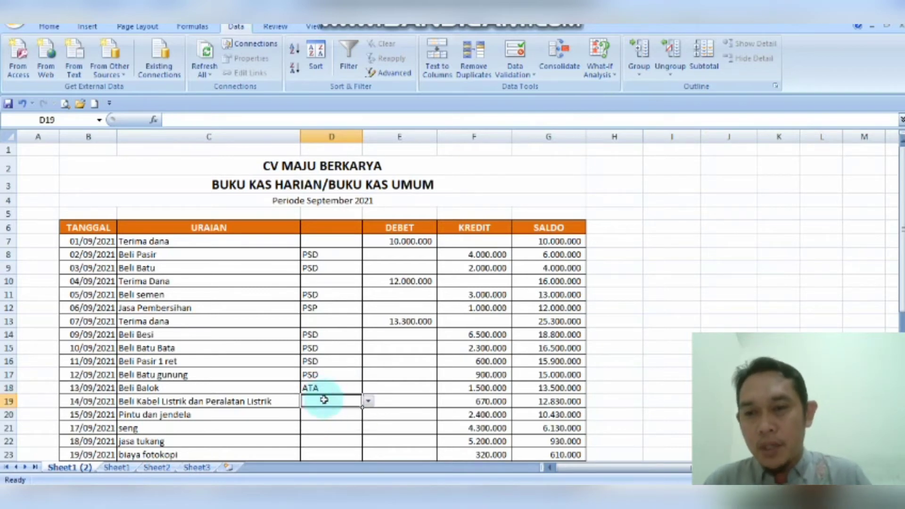
{"action": "left_click", "coordinate": [369, 402]}
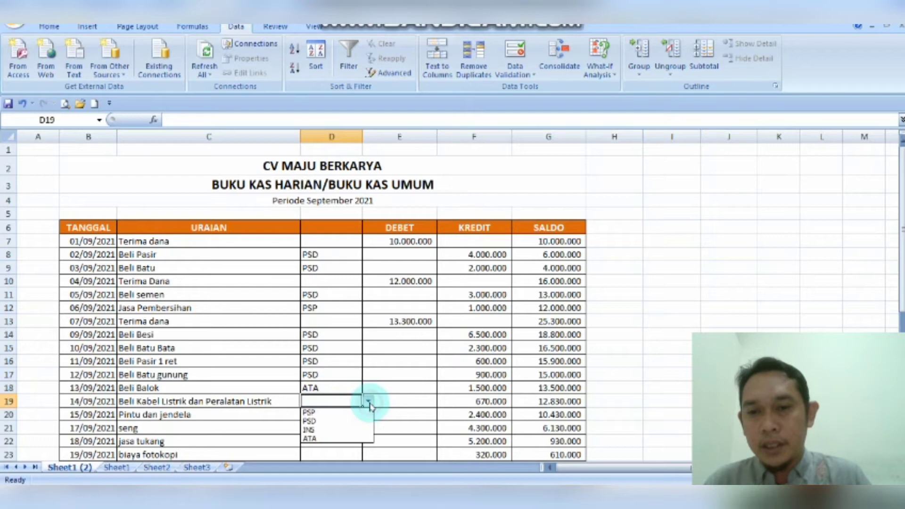
{"action": "left_click", "coordinate": [339, 431]}
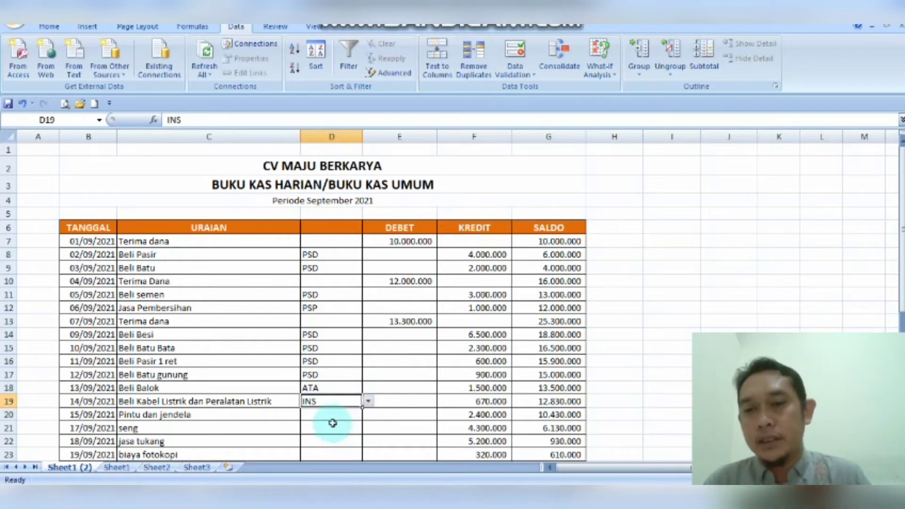
Step: Assign PSD to the Pintu dan jendela transaction (D20) and ATA to the seng transaction (D21)
{"action": "left_click", "coordinate": [332, 417]}
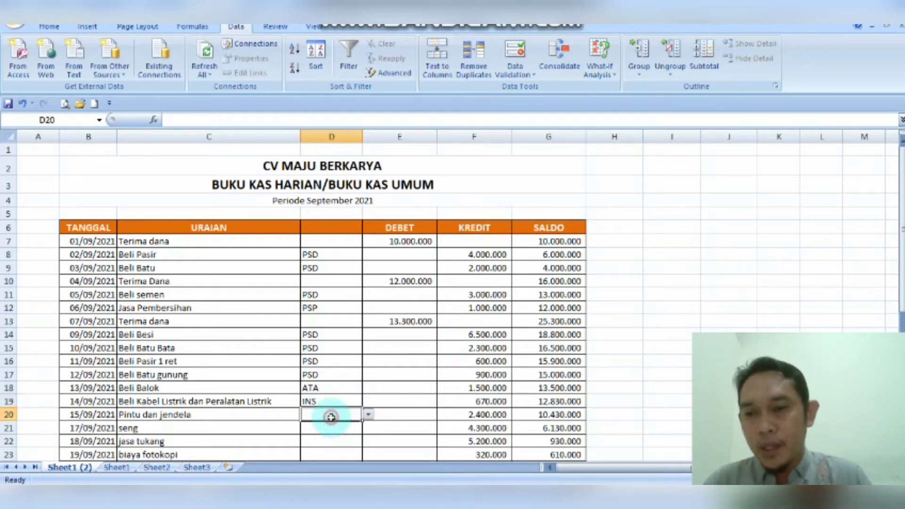
{"action": "left_click", "coordinate": [368, 416]}
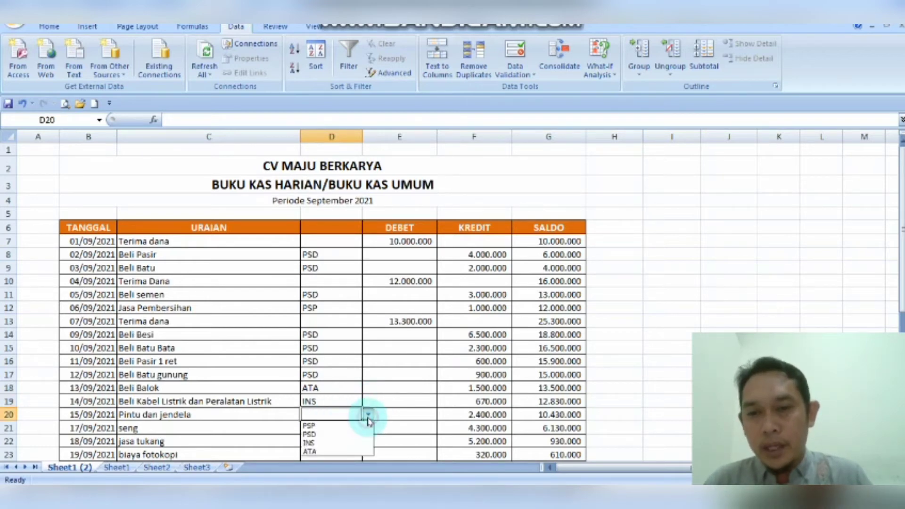
{"action": "left_click", "coordinate": [347, 434]}
{"action": "left_click", "coordinate": [357, 433]}
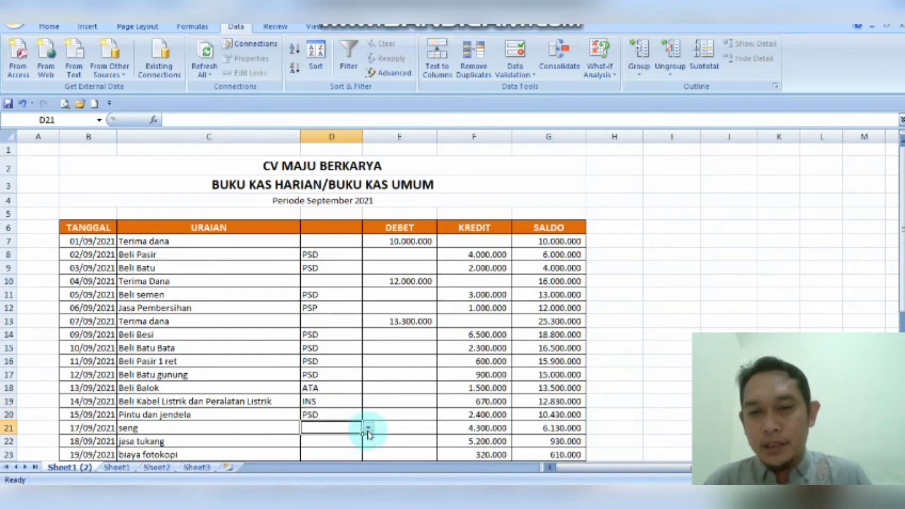
{"action": "left_click", "coordinate": [368, 428]}
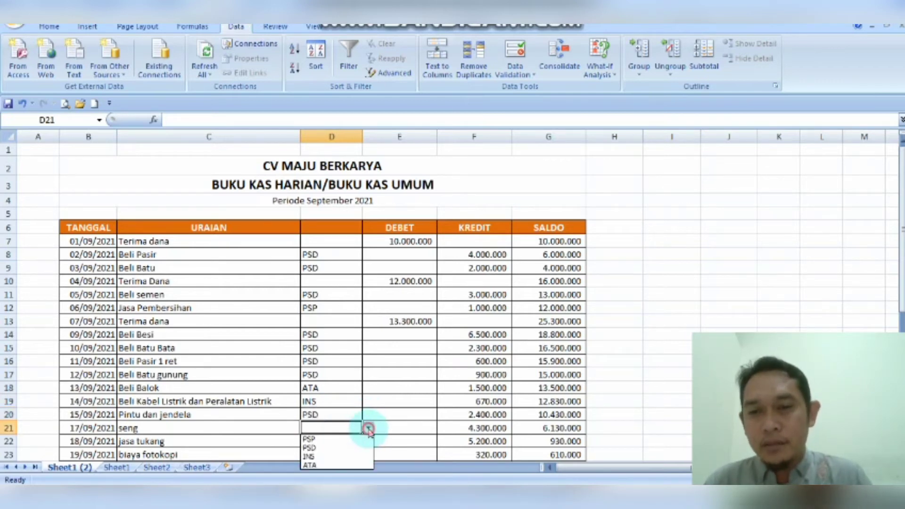
{"action": "left_click", "coordinate": [332, 468]}
Step: Assign the activity code PSD to the jasa tukang transaction (D22)
{"action": "left_click", "coordinate": [324, 443]}
{"action": "key", "text": "Down"}
{"action": "key", "text": "Down"}
{"action": "key", "text": "Down"}
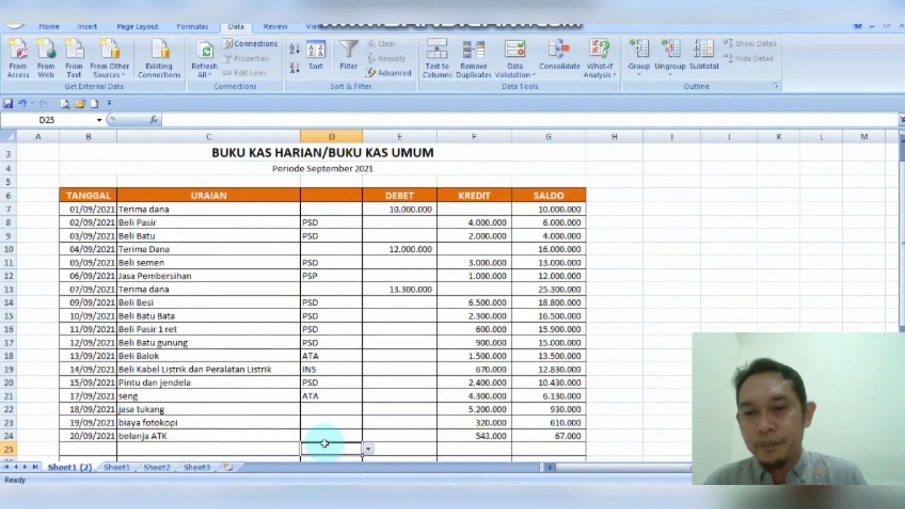
{"action": "key", "text": "Down"}
{"action": "key", "text": "Down"}
{"action": "key", "text": "Down"}
{"action": "left_click", "coordinate": [326, 364]}
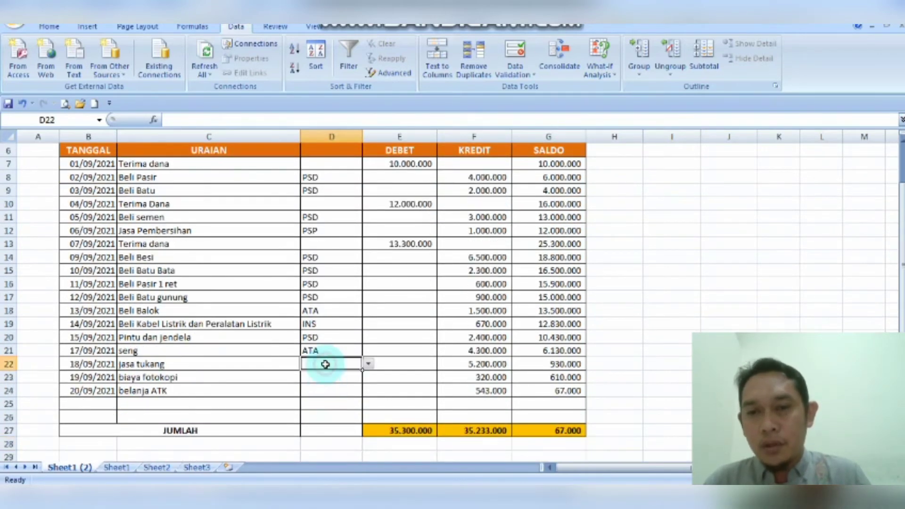
{"action": "left_click", "coordinate": [368, 365]}
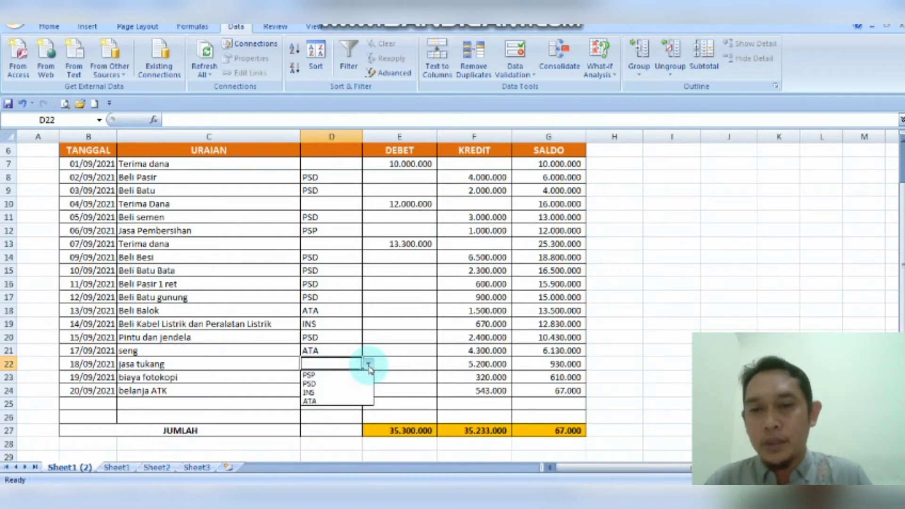
{"action": "left_click", "coordinate": [321, 385]}
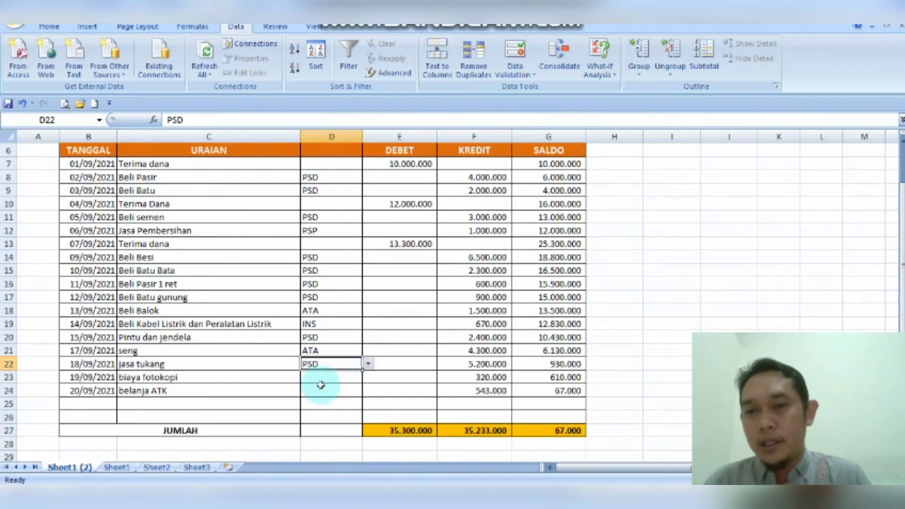
Step: Add JASA TUKANG (C36) and ADIMINISTRASI (C37) below ATAP in the JENIS KEGIATAN list
{"action": "left_click", "coordinate": [320, 382]}
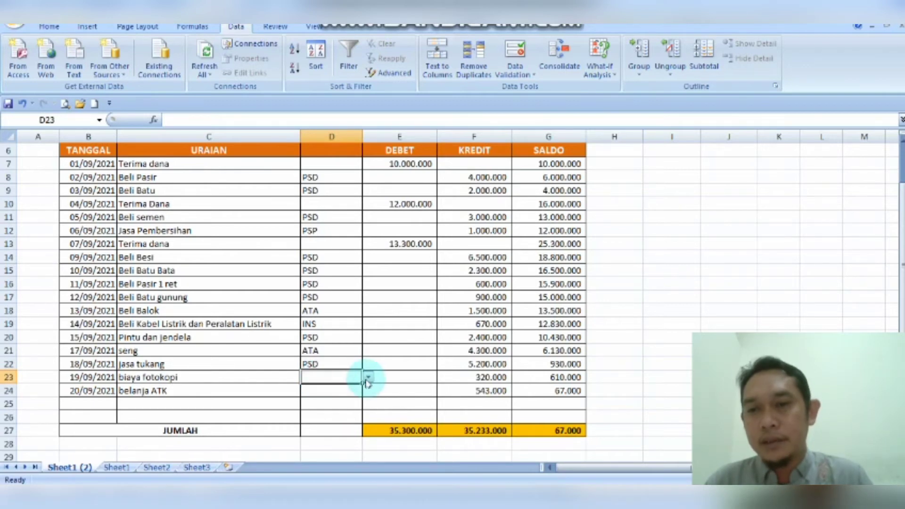
{"action": "left_click", "coordinate": [253, 399]}
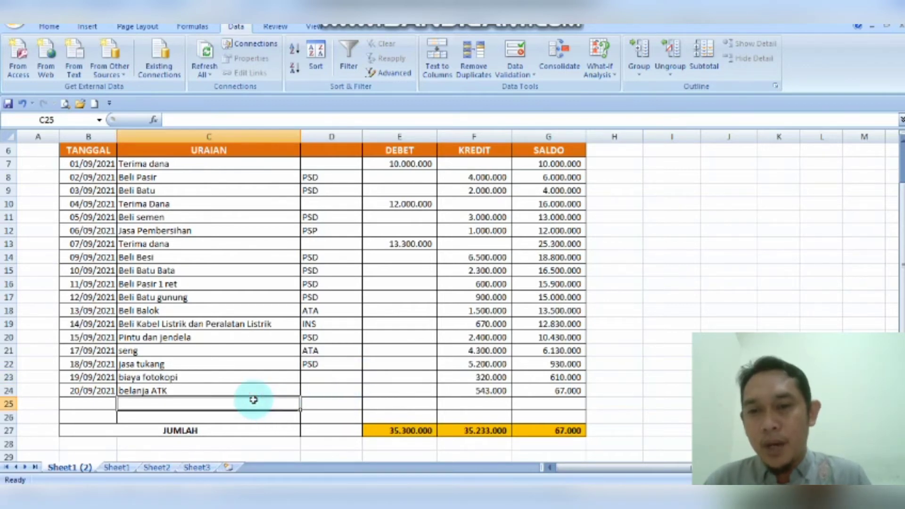
{"action": "key", "text": "Down"}
{"action": "key", "text": "Down"}
{"action": "key", "text": "Down"}
{"action": "key", "text": "Down"}
{"action": "key", "text": "Down"}
{"action": "key", "text": "Down"}
{"action": "key", "text": "Down"}
{"action": "key", "text": "Down"}
{"action": "key", "text": "Down"}
{"action": "key", "text": "Down"}
{"action": "key", "text": "Down"}
{"action": "key", "text": "Down"}
{"action": "key", "text": "Down"}
{"action": "key", "text": "Down"}
{"action": "key", "text": "Up"}
{"action": "key", "text": "Up"}
{"action": "key", "text": "Up"}
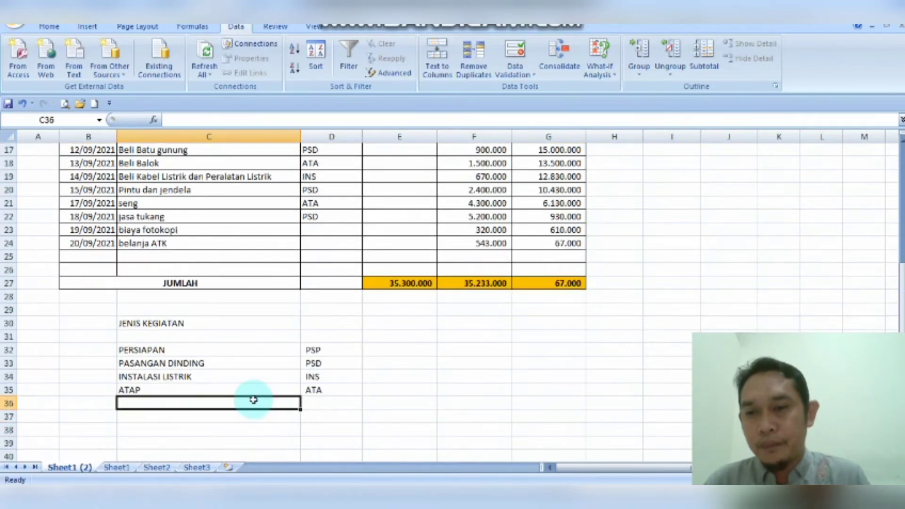
{"action": "key", "text": "Caps_Lock"}
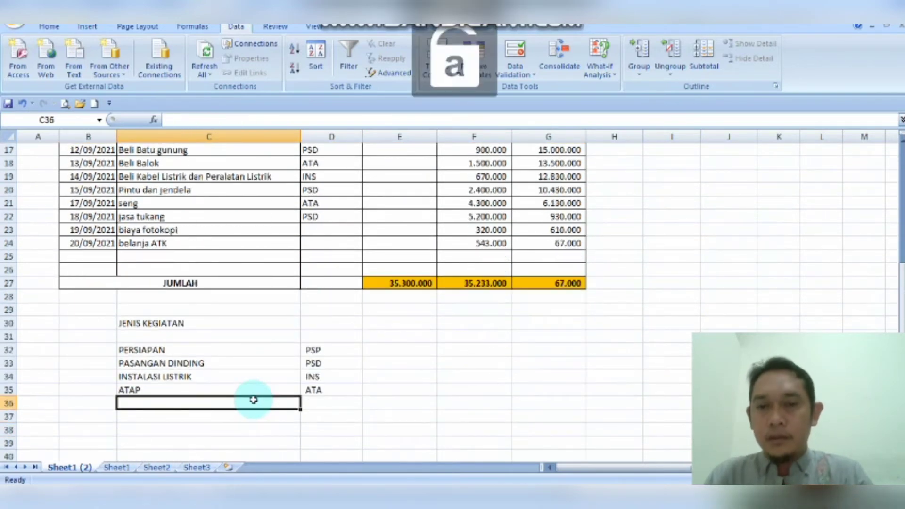
{"action": "type", "text": "JASA TUKANG"}
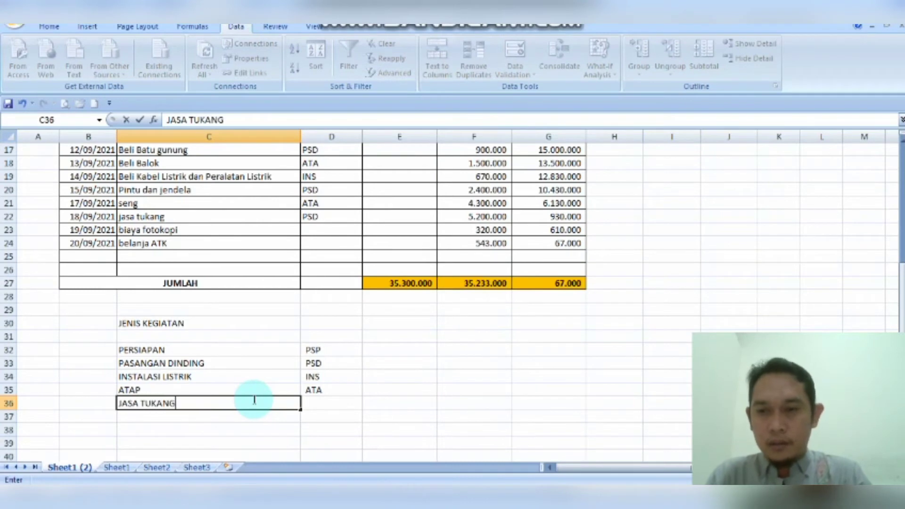
{"action": "key", "text": "Return"}
{"action": "type", "text": "ADIMINISTRASI"}
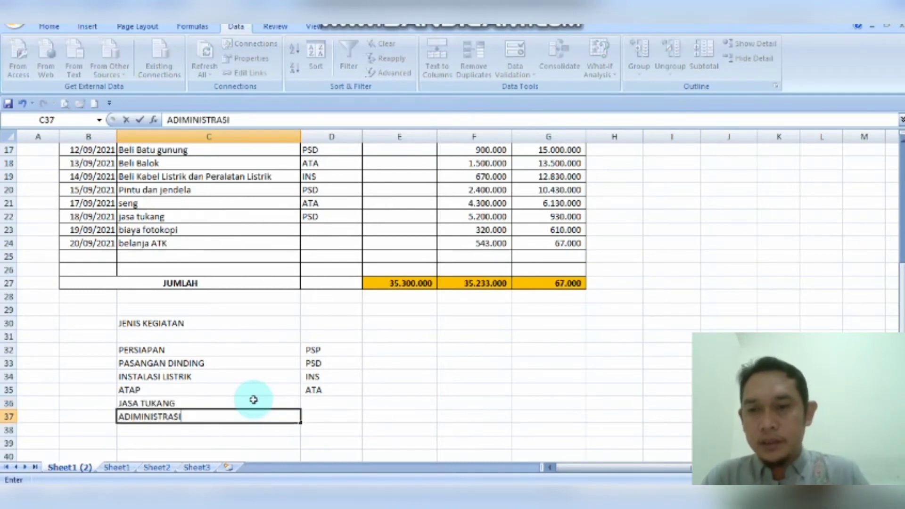
{"action": "key", "text": "Tab"}
{"action": "key", "text": "Up"}
{"action": "key", "text": "Up"}
{"action": "key", "text": "Up"}
{"action": "key", "text": "Up"}
{"action": "key", "text": "Up"}
{"action": "key", "text": "Up"}
{"action": "key", "text": "Up"}
{"action": "key", "text": "Up"}
{"action": "key", "text": "Up"}
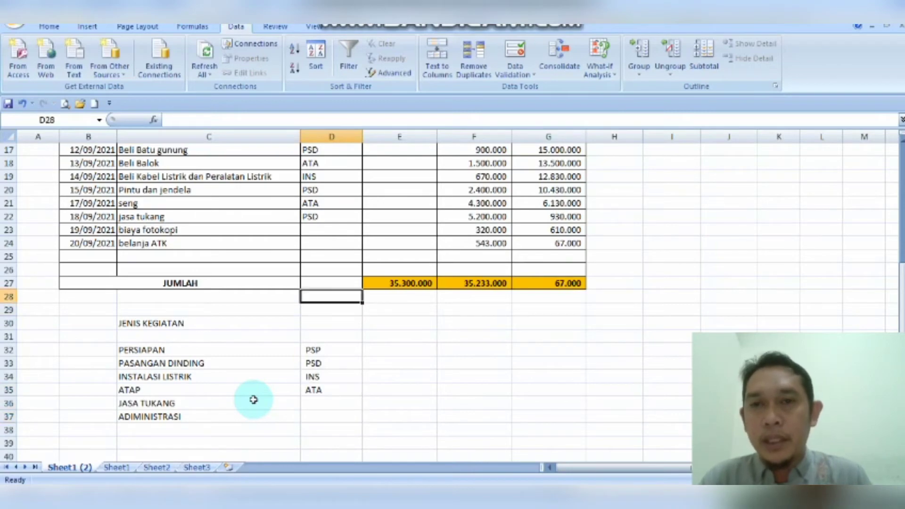
{"action": "key", "text": "Up"}
{"action": "key", "text": "Up"}
{"action": "key", "text": "Up"}
{"action": "key", "text": "Up"}
{"action": "key", "text": "Up"}
{"action": "key", "text": "Up"}
{"action": "key", "text": "Up"}
{"action": "key", "text": "Up"}
{"action": "key", "text": "Up"}
{"action": "key", "text": "Up"}
{"action": "key", "text": "Up"}
{"action": "key", "text": "Up"}
{"action": "key", "text": "Up"}
{"action": "key", "text": "Up"}
{"action": "key", "text": "Up"}
{"action": "key", "text": "Up"}
{"action": "key", "text": "Up"}
{"action": "key", "text": "Up"}
{"action": "key", "text": "Up"}
{"action": "key", "text": "Up"}
{"action": "key", "text": "Up"}
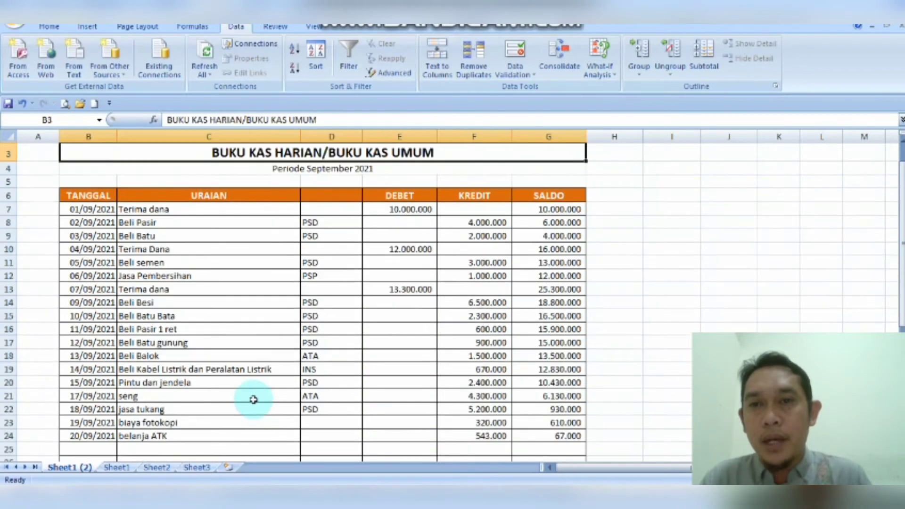
{"action": "key", "text": "shift+Down"}
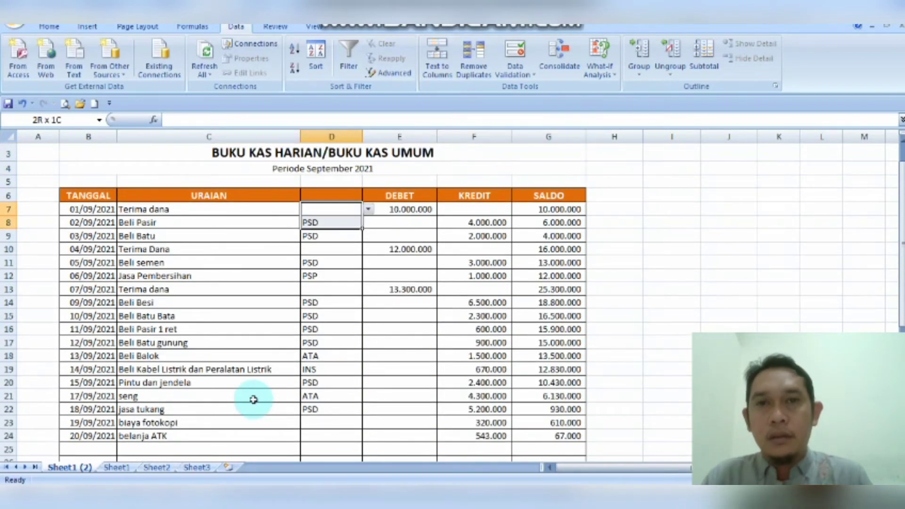
{"action": "key", "text": "shift+Down"}
{"action": "key", "text": "shift+Down"}
{"action": "key", "text": "shift+Down"}
{"action": "key", "text": "shift+Down"}
{"action": "key", "text": "shift+Down"}
{"action": "key", "text": "shift+Down"}
{"action": "key", "text": "shift+Down"}
{"action": "key", "text": "shift+Down"}
{"action": "key", "text": "shift+Down"}
{"action": "key", "text": "shift+Down"}
{"action": "key", "text": "shift+Down"}
{"action": "key", "text": "shift+Down"}
{"action": "key", "text": "shift+Down"}
{"action": "key", "text": "shift+Down"}
{"action": "key", "text": "shift+Down"}
{"action": "key", "text": "shift+Down"}
{"action": "key", "text": "shift+Down"}
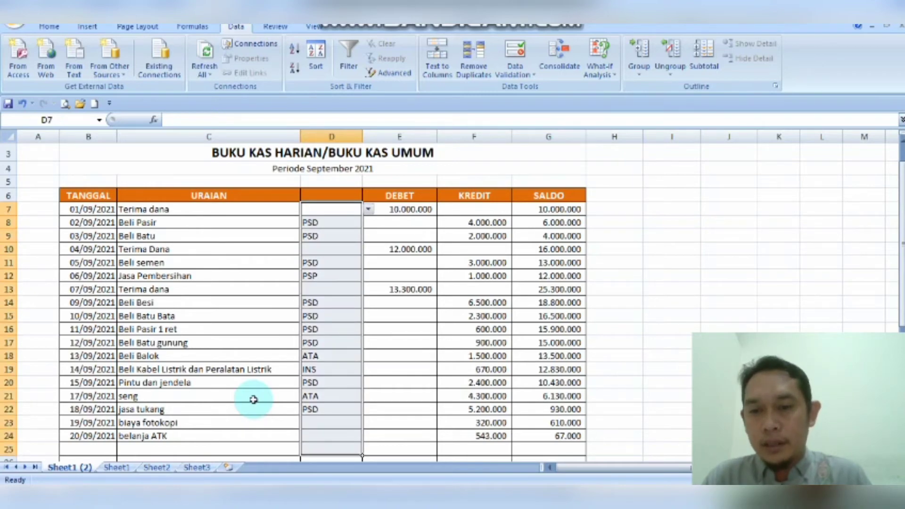
Step: Enter the activity codes TKG for JASA TUKANG (D36) and ADM for ADIMINISTRASI (D37)
{"action": "key", "text": "Down"}
{"action": "key", "text": "Down"}
{"action": "key", "text": "Down"}
{"action": "key", "text": "Down"}
{"action": "key", "text": "Down"}
{"action": "key", "text": "Down"}
{"action": "key", "text": "Down"}
{"action": "key", "text": "Down"}
{"action": "key", "text": "Down"}
{"action": "key", "text": "Down"}
{"action": "key", "text": "Down"}
{"action": "key", "text": "Down"}
{"action": "key", "text": "Down"}
{"action": "key", "text": "Down"}
{"action": "key", "text": "Down"}
{"action": "key", "text": "Down"}
{"action": "key", "text": "Down"}
{"action": "key", "text": "Down"}
{"action": "key", "text": "Down"}
{"action": "key", "text": "Down"}
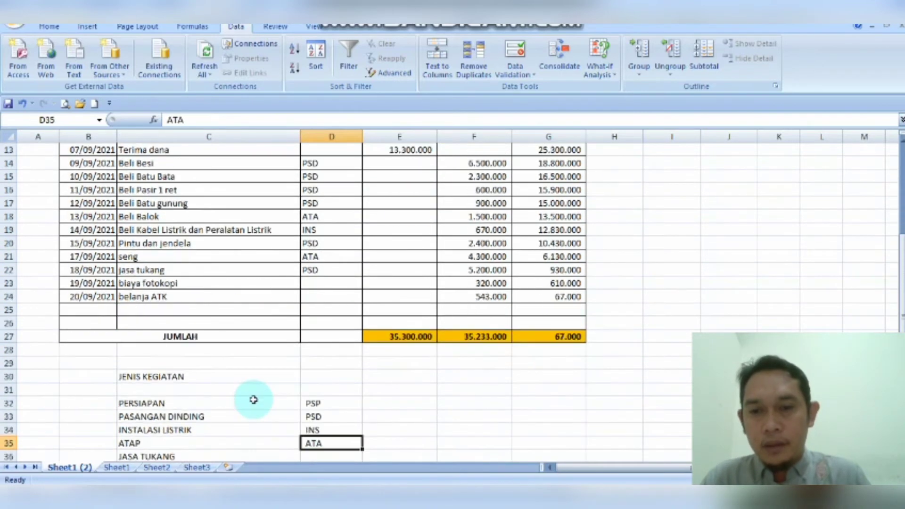
{"action": "key", "text": "Down"}
{"action": "type", "text": "TK"}
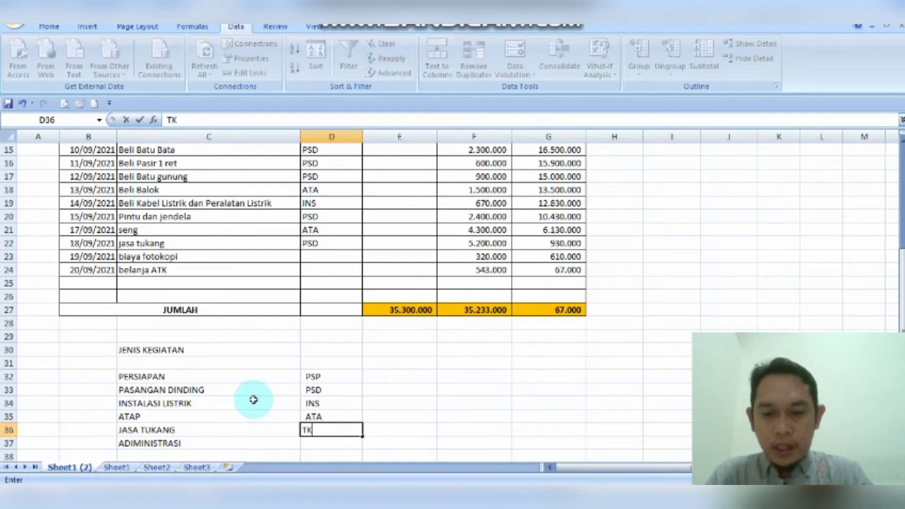
{"action": "key", "text": "Return"}
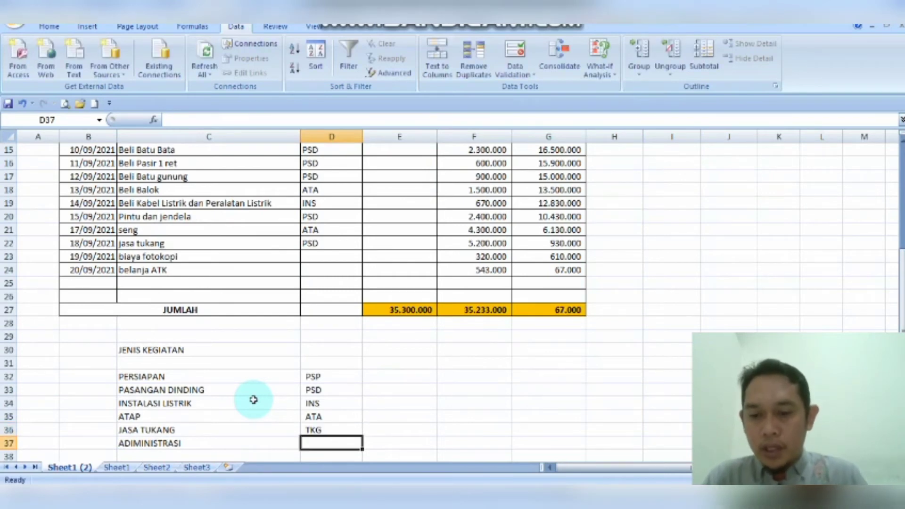
{"action": "type", "text": "ADM"}
Step: Extend the dropdown source of the activity code cells D7:D26 to =$D$32:$D$37 through Data Validation
{"action": "key", "text": "Up"}
{"action": "key", "text": "Up"}
{"action": "key", "text": "Up"}
{"action": "key", "text": "Up"}
{"action": "key", "text": "Up"}
{"action": "key", "text": "Up"}
{"action": "key", "text": "Up"}
{"action": "key", "text": "Up"}
{"action": "key", "text": "Up"}
{"action": "key", "text": "Up"}
{"action": "key", "text": "Up"}
{"action": "key", "text": "Up"}
{"action": "key", "text": "Up"}
{"action": "key", "text": "Up"}
{"action": "key", "text": "Up"}
{"action": "key", "text": "Up"}
{"action": "key", "text": "Up"}
{"action": "key", "text": "Up"}
{"action": "key", "text": "Up"}
{"action": "key", "text": "Up"}
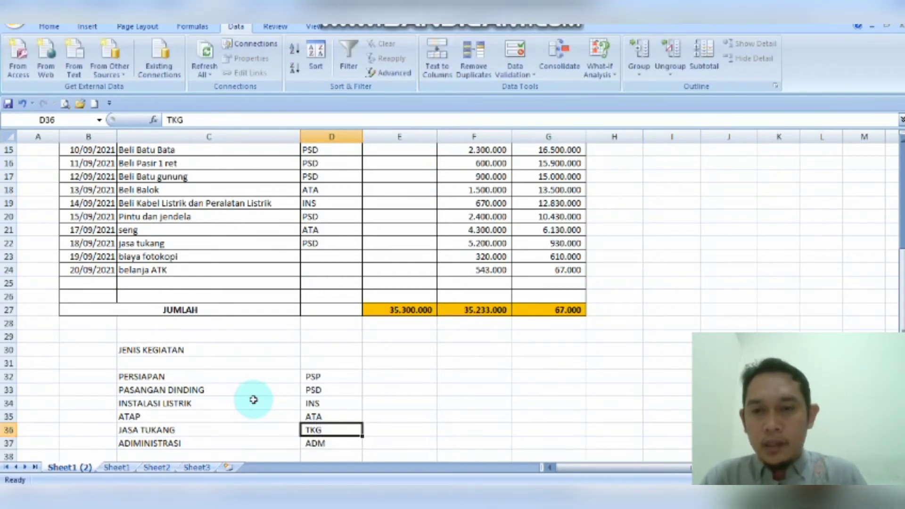
{"action": "key", "text": "Up"}
{"action": "key", "text": "Up"}
{"action": "key", "text": "Up"}
{"action": "key", "text": "Up"}
{"action": "key", "text": "Up"}
{"action": "key", "text": "Up"}
{"action": "key", "text": "Up"}
{"action": "key", "text": "Up"}
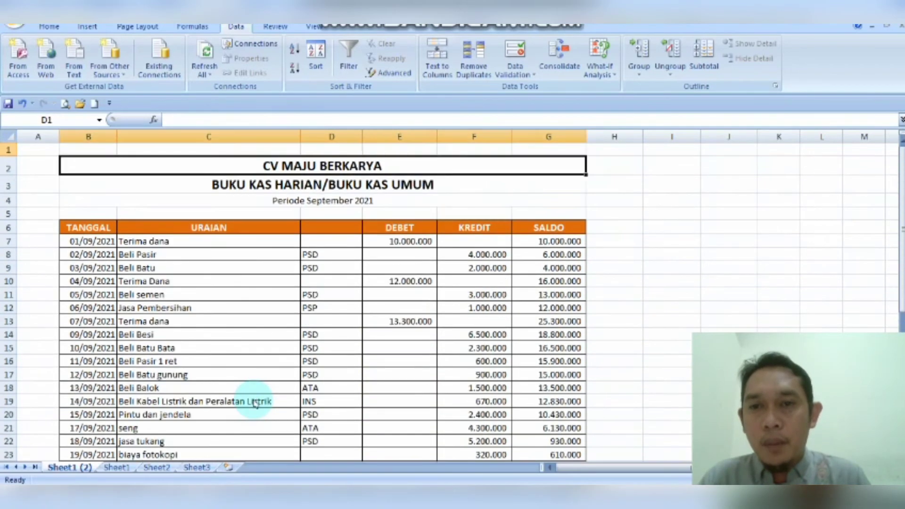
{"action": "key", "text": "Down"}
{"action": "key", "text": "Down"}
{"action": "key", "text": "Down"}
{"action": "key", "text": "Down"}
{"action": "key", "text": "Down"}
{"action": "key", "text": "Down"}
{"action": "key", "text": "Down"}
{"action": "key", "text": "Up"}
{"action": "key", "text": "shift+Down"}
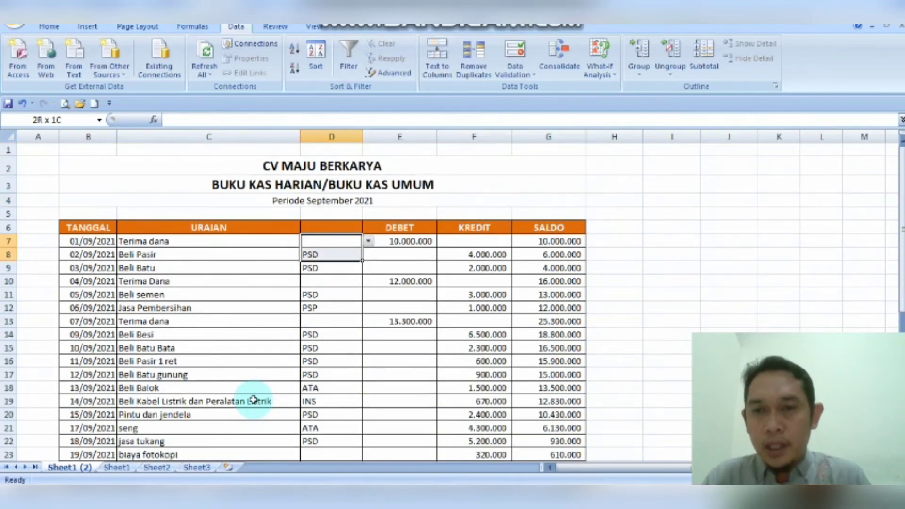
{"action": "key", "text": "shift+Down"}
{"action": "key", "text": "shift+Down"}
{"action": "key", "text": "shift+Down"}
{"action": "key", "text": "shift+Down"}
{"action": "key", "text": "shift+Down"}
{"action": "key", "text": "shift+Down"}
{"action": "key", "text": "shift+Down"}
{"action": "key", "text": "shift+Down"}
{"action": "key", "text": "shift+Down"}
{"action": "key", "text": "shift+Down"}
{"action": "key", "text": "shift+Down"}
{"action": "key", "text": "shift+Down"}
{"action": "key", "text": "shift+Down"}
{"action": "key", "text": "shift+Down"}
{"action": "key", "text": "shift+Down"}
{"action": "key", "text": "shift+Down"}
{"action": "key", "text": "shift+Down"}
{"action": "key", "text": "shift+Down"}
{"action": "key", "text": "shift+Down"}
{"action": "key", "text": "shift+Down"}
{"action": "key", "text": "shift+Up"}
{"action": "key", "text": "shift+Up"}
{"action": "key", "text": "shift+Up"}
{"action": "key", "text": "shift+Up"}
{"action": "key", "text": "shift+Up"}
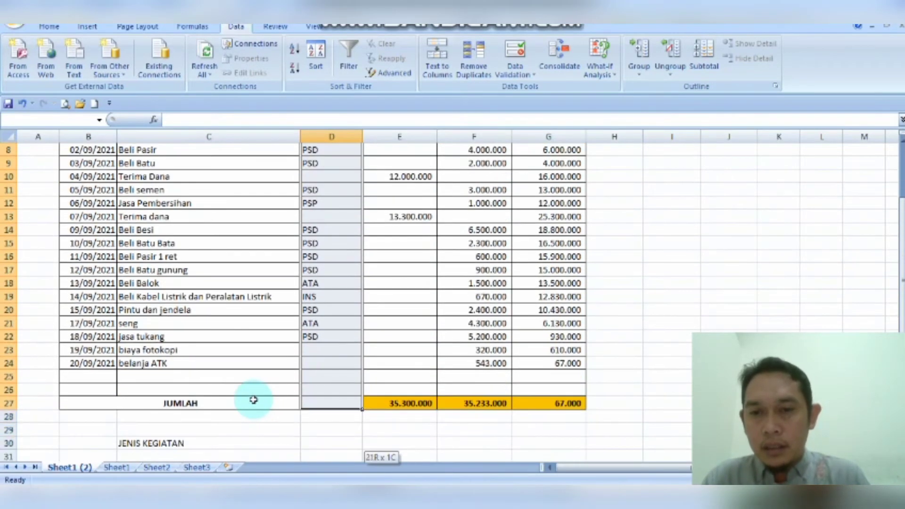
{"action": "left_click", "coordinate": [515, 73]}
{"action": "left_click", "coordinate": [516, 89]}
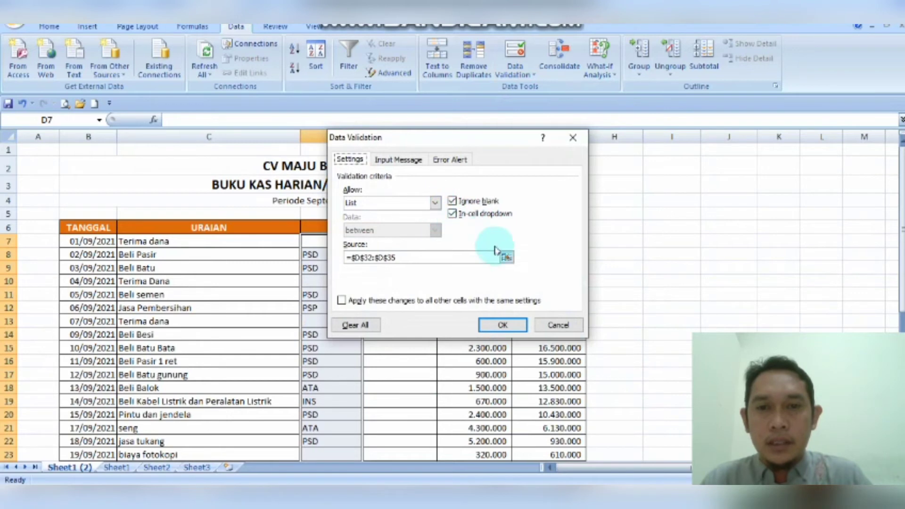
{"action": "left_click", "coordinate": [506, 258]}
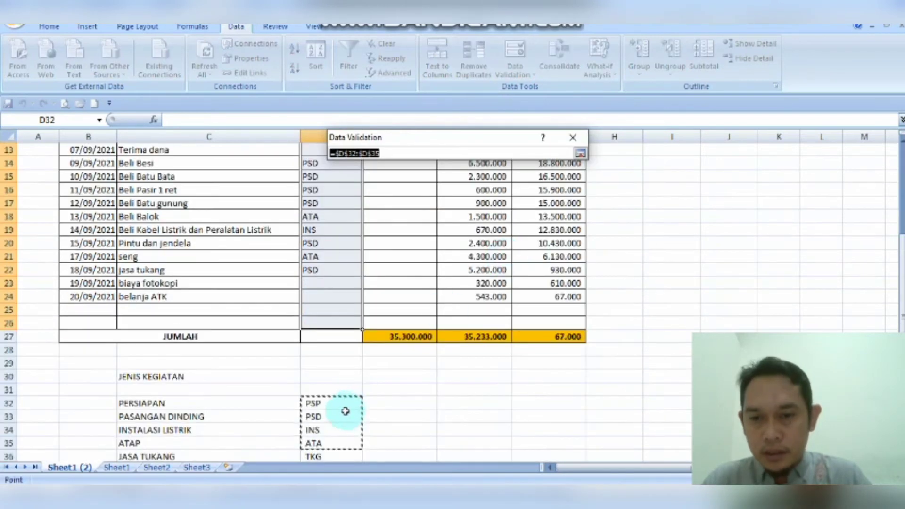
{"action": "key", "text": "shift+Down"}
{"action": "key", "text": "shift+Down"}
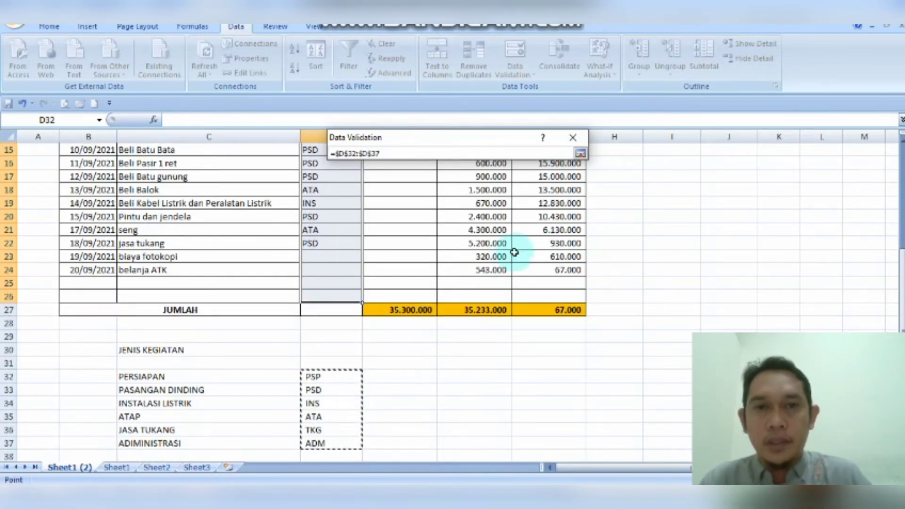
{"action": "left_click", "coordinate": [580, 155]}
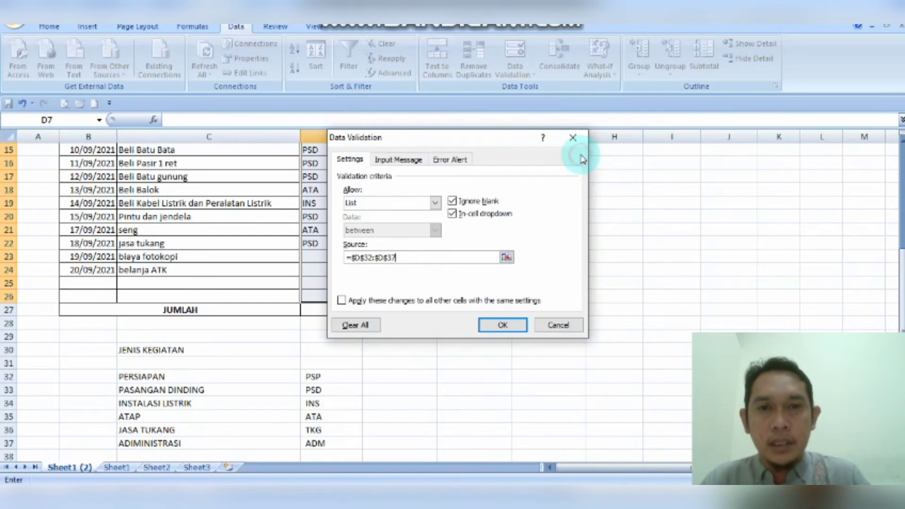
{"action": "left_click", "coordinate": [503, 324]}
Step: Change the activity code of the jasa tukang transaction (D22) to TKG
{"action": "left_click", "coordinate": [330, 243]}
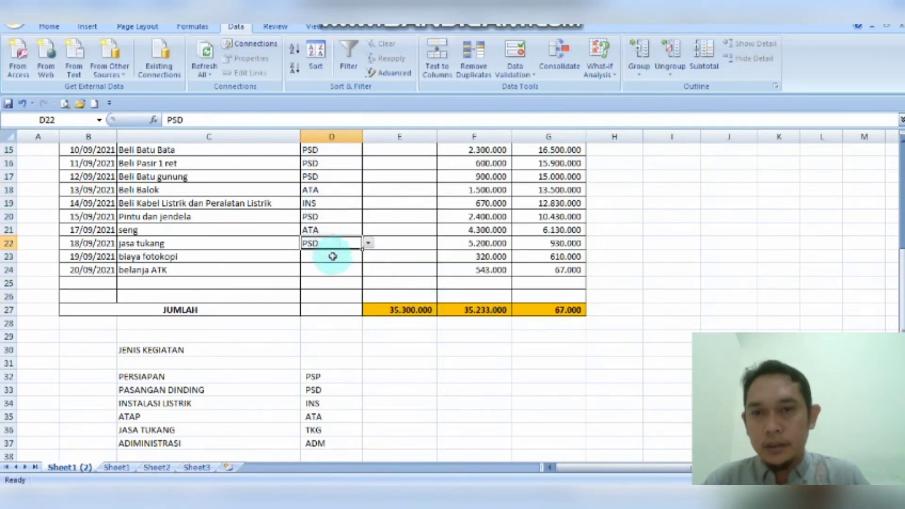
{"action": "left_click", "coordinate": [337, 258]}
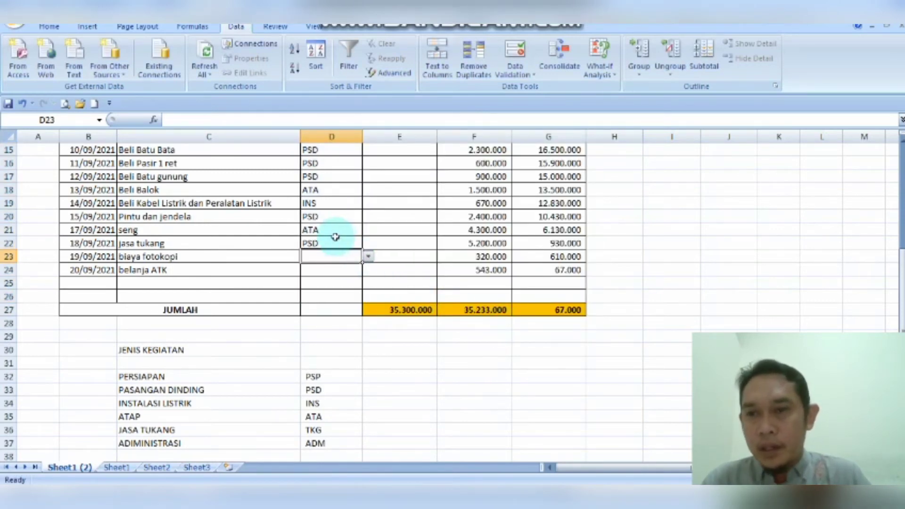
{"action": "left_click", "coordinate": [334, 239]}
{"action": "left_click", "coordinate": [368, 243]}
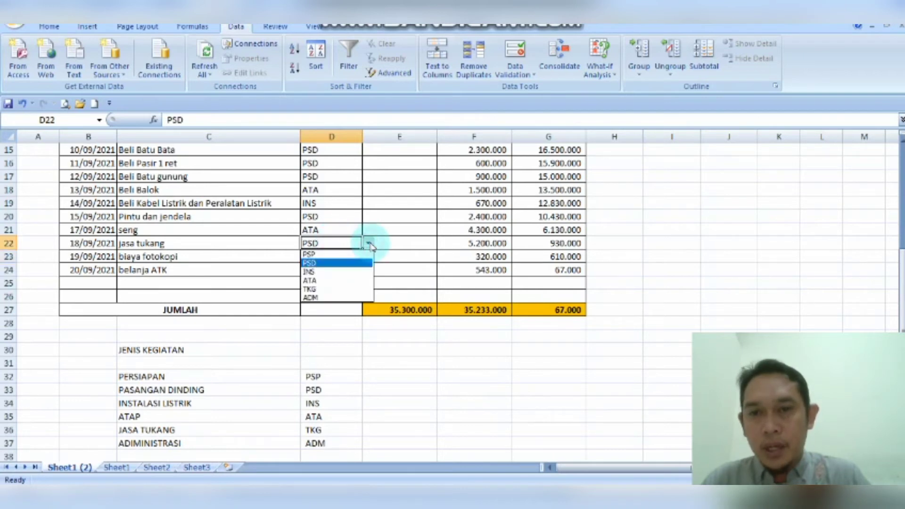
{"action": "left_click", "coordinate": [330, 289]}
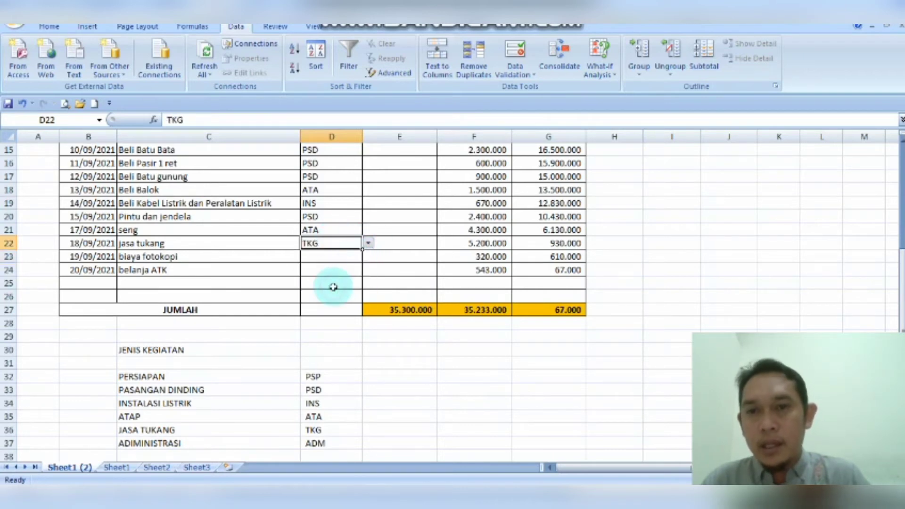
Step: Assign the activity code ADM to the biaya fotokopi (D23) and belanja ATK (D24) transactions
{"action": "left_click", "coordinate": [327, 253]}
{"action": "left_click", "coordinate": [368, 258]}
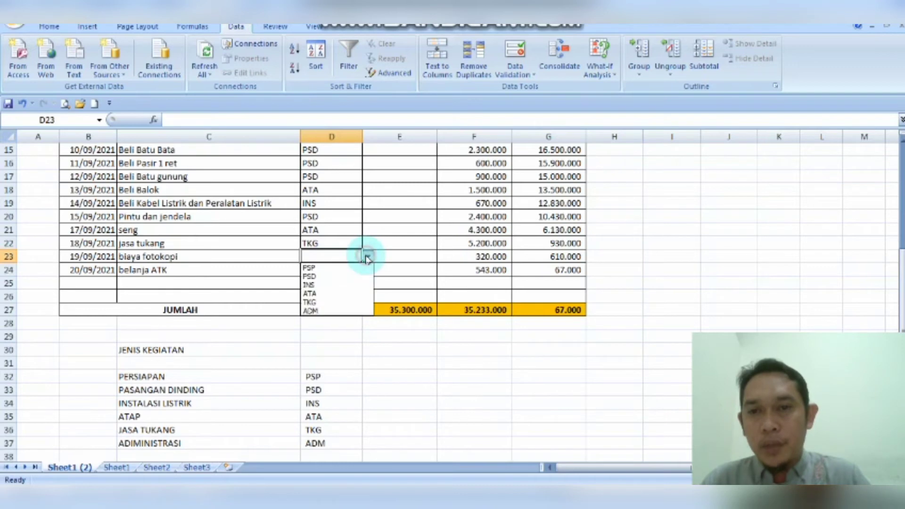
{"action": "left_click", "coordinate": [324, 311]}
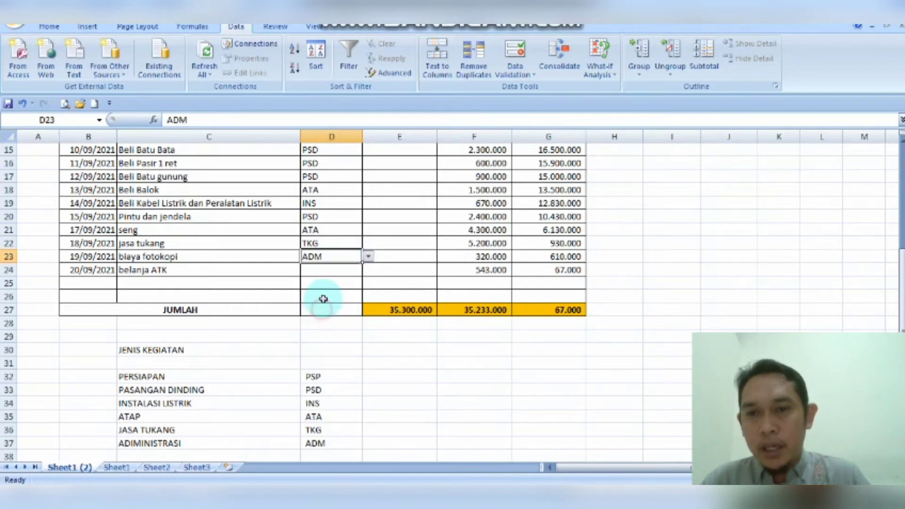
{"action": "left_click", "coordinate": [323, 272]}
{"action": "left_click", "coordinate": [368, 270]}
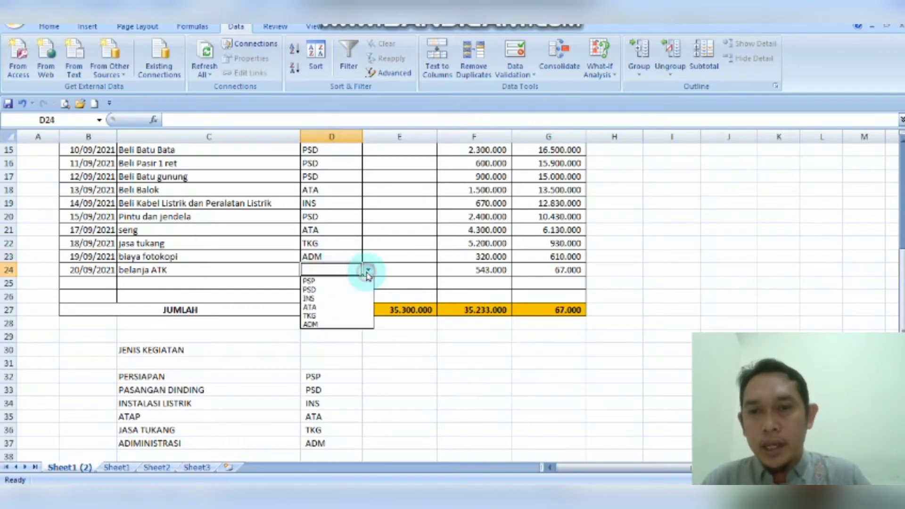
{"action": "left_click", "coordinate": [326, 326]}
Step: Narrow column D, which holds the activity codes, to fit its short entries
{"action": "left_click", "coordinate": [342, 230]}
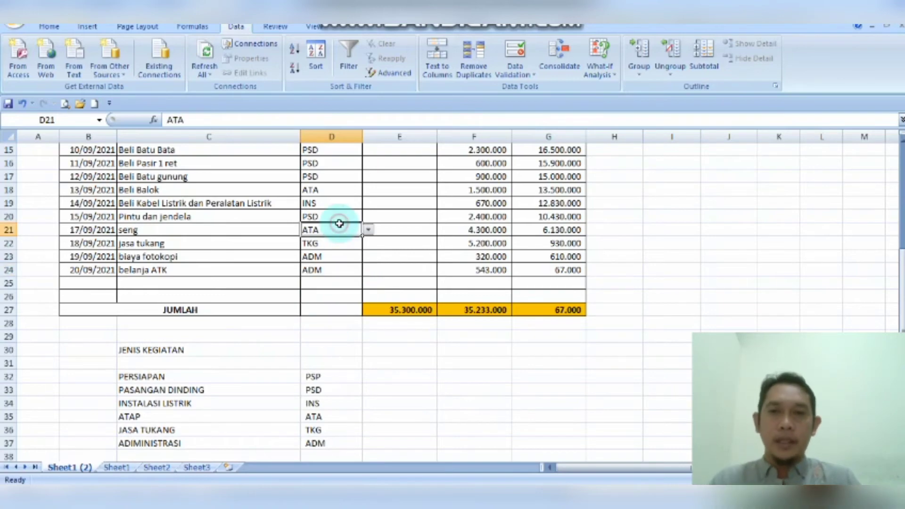
{"action": "left_click", "coordinate": [339, 218]}
{"action": "key", "text": "Up"}
{"action": "key", "text": "Up"}
{"action": "key", "text": "Up"}
{"action": "key", "text": "Up"}
{"action": "key", "text": "Up"}
{"action": "key", "text": "Up"}
{"action": "key", "text": "Up"}
{"action": "key", "text": "Up"}
{"action": "key", "text": "Up"}
{"action": "key", "text": "Up"}
{"action": "key", "text": "Up"}
{"action": "key", "text": "Up"}
{"action": "key", "text": "Up"}
{"action": "key", "text": "Up"}
{"action": "key", "text": "Up"}
{"action": "key", "text": "Up"}
{"action": "key", "text": "Up"}
{"action": "key", "text": "Up"}
{"action": "key", "text": "Up"}
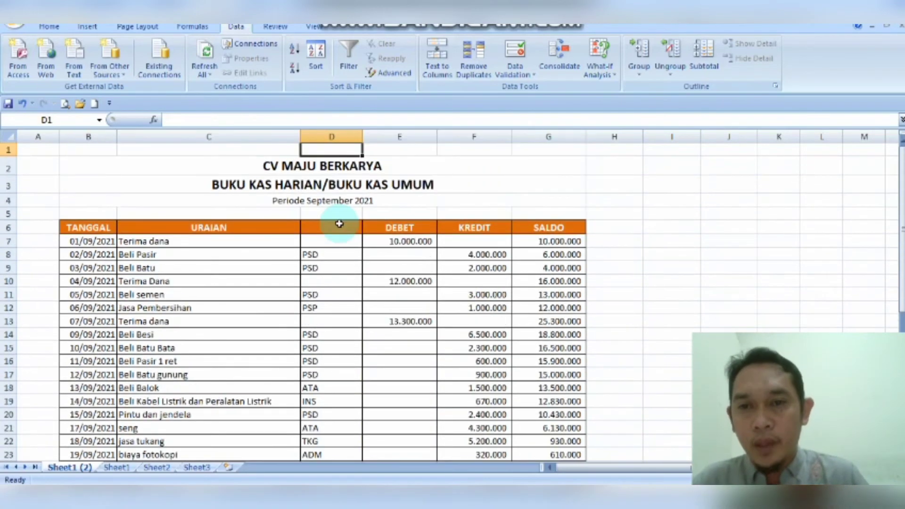
{"action": "left_click_drag", "start_coordinate": [361, 135], "coordinate": [342, 135]}
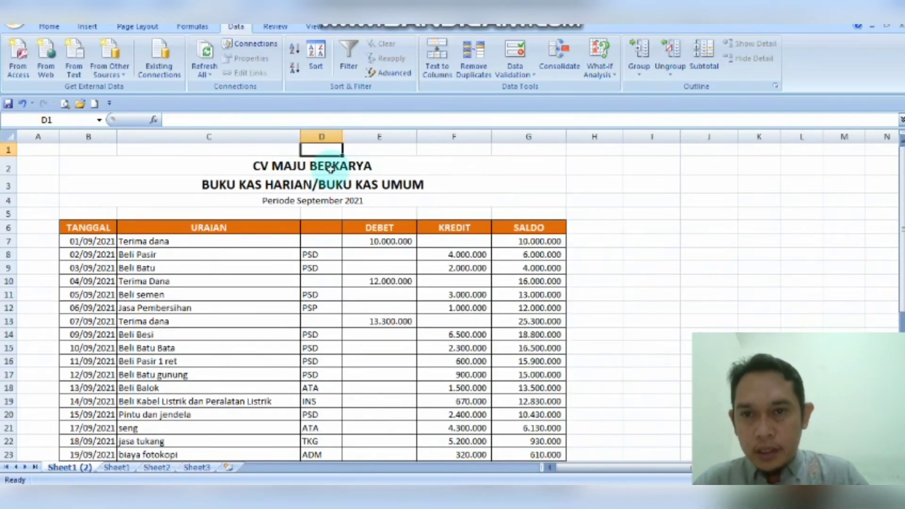
Step: Enter the header KODE in the blank heading cell between URAIAN and DEBET (D6)
{"action": "left_click", "coordinate": [319, 228]}
{"action": "key", "text": "Caps_Lock"}
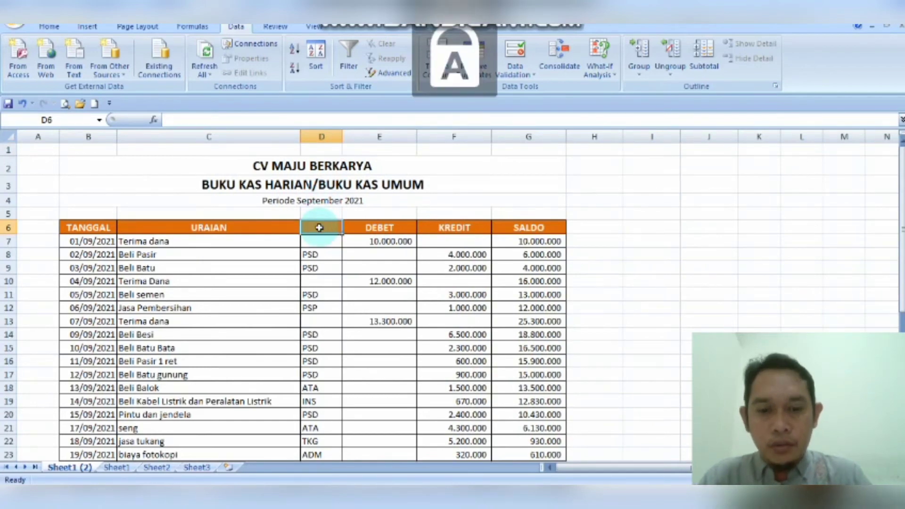
{"action": "type", "text": "KODE"}
{"action": "key", "text": "Return"}
Step: Review the KODE entries down the cash book and the activity code list under JENIS KEGIATAN
{"action": "key", "text": "Down"}
{"action": "key", "text": "Down"}
{"action": "key", "text": "Down"}
{"action": "key", "text": "Down"}
{"action": "key", "text": "Down"}
{"action": "key", "text": "Down"}
{"action": "key", "text": "Down"}
{"action": "key", "text": "Down"}
{"action": "key", "text": "Down"}
{"action": "key", "text": "Down"}
{"action": "key", "text": "Down"}
{"action": "key", "text": "Down"}
{"action": "key", "text": "Down"}
{"action": "key", "text": "Down"}
{"action": "key", "text": "Down"}
{"action": "key", "text": "Down"}
{"action": "key", "text": "Down"}
{"action": "key", "text": "Down"}
{"action": "key", "text": "Down"}
{"action": "key", "text": "Down"}
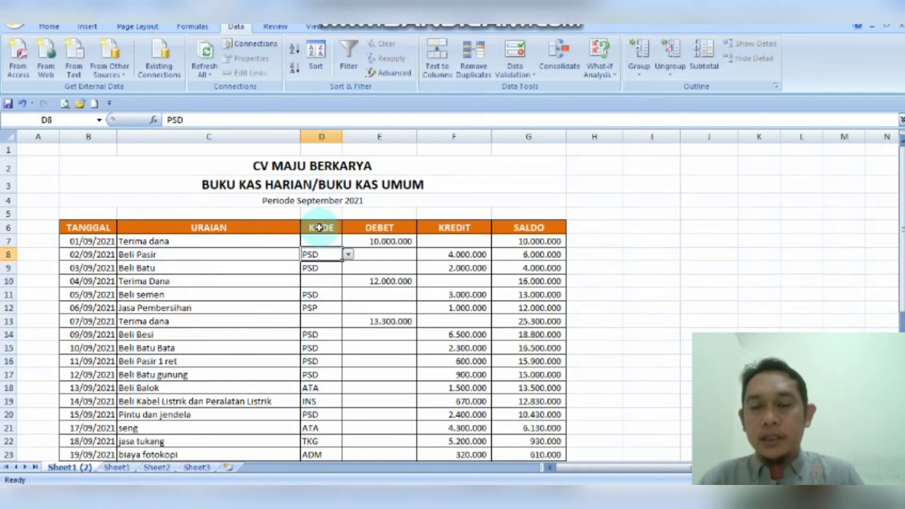
{"action": "key", "text": "Down"}
{"action": "key", "text": "Down"}
{"action": "key", "text": "Down"}
{"action": "key", "text": "Down"}
{"action": "key", "text": "Down"}
{"action": "key", "text": "Down"}
{"action": "key", "text": "Down"}
{"action": "key", "text": "Down"}
{"action": "key", "text": "Down"}
{"action": "key", "text": "Down"}
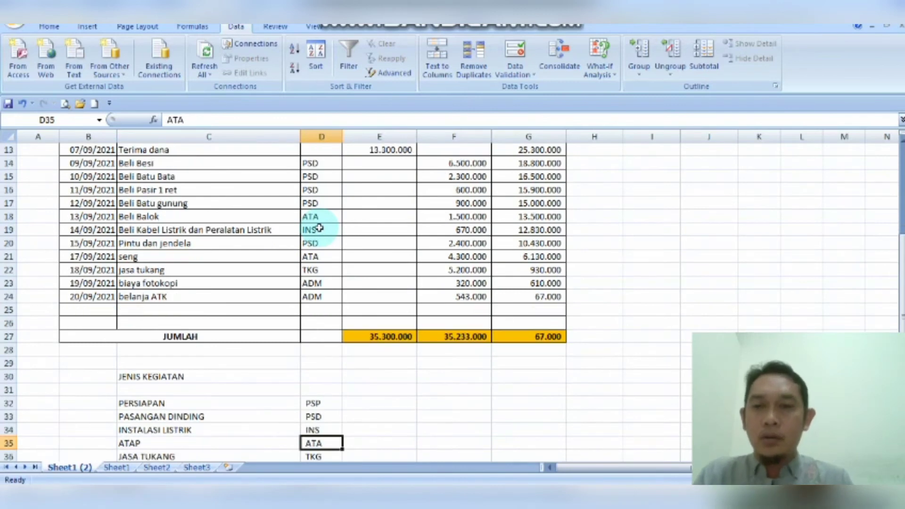
{"action": "key", "text": "Up"}
{"action": "key", "text": "Up"}
{"action": "key", "text": "Up"}
{"action": "key", "text": "Up"}
{"action": "key", "text": "Up"}
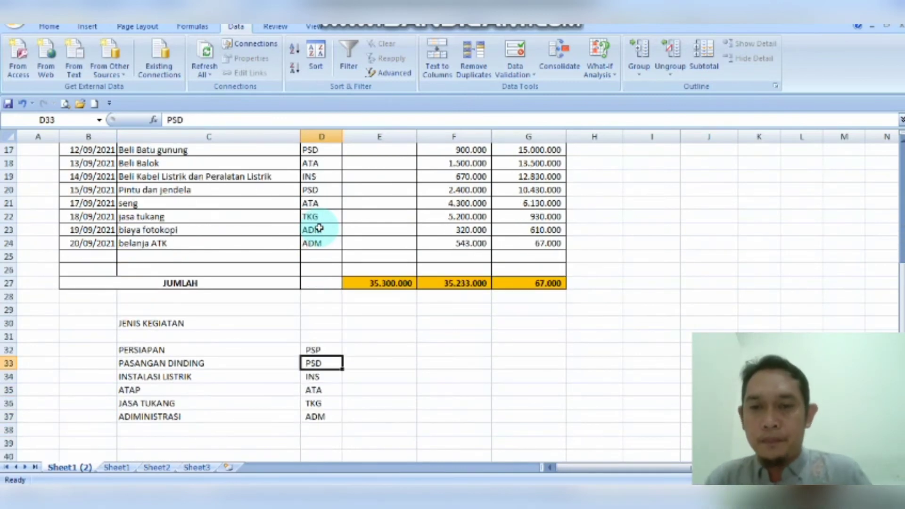
{"action": "key", "text": "Right"}
{"action": "type", "text": "=SU"}
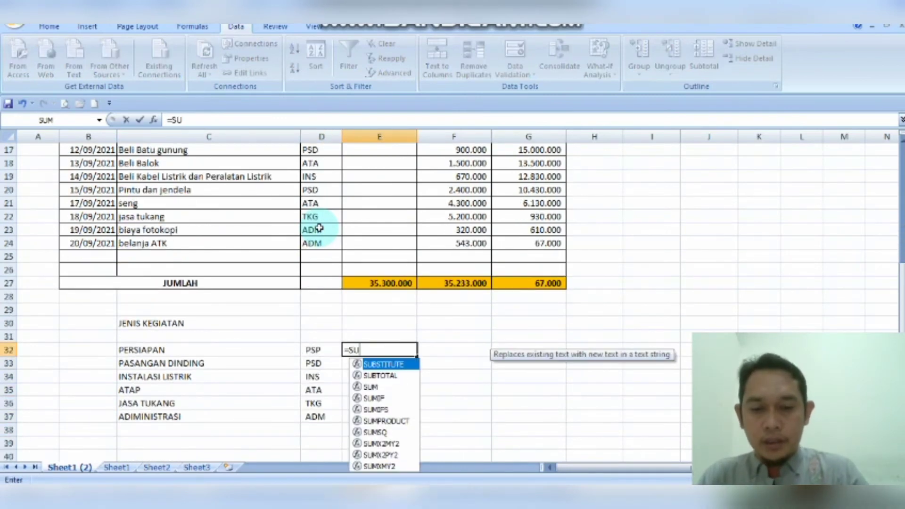
{"action": "type", "text": "MIF"}
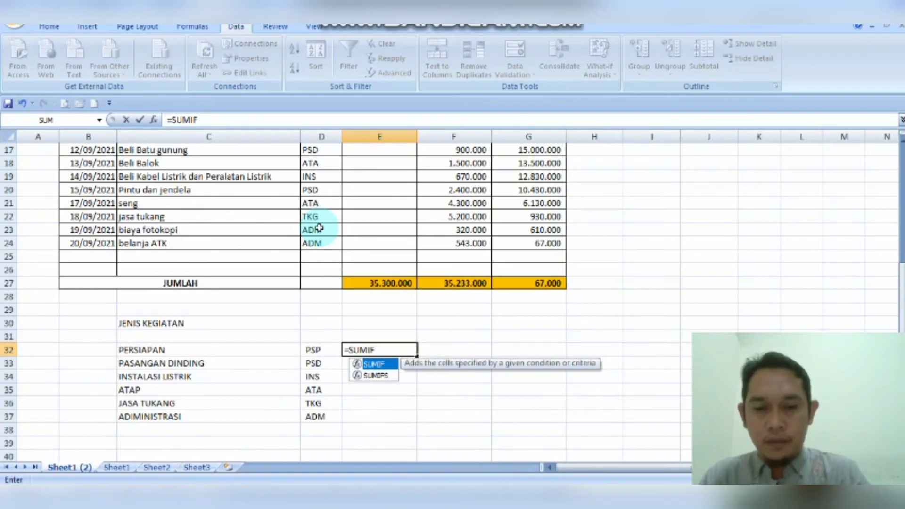
{"action": "type", "text": "("}
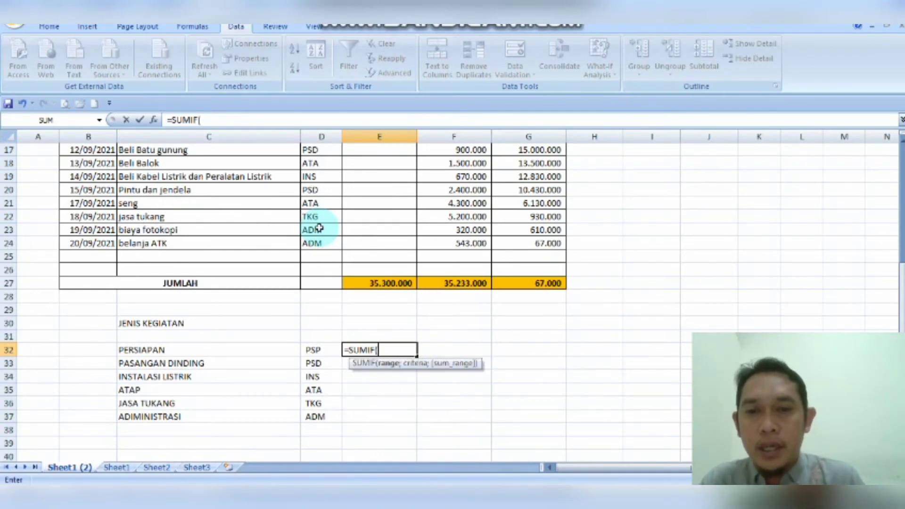
{"action": "left_click", "coordinate": [314, 351]}
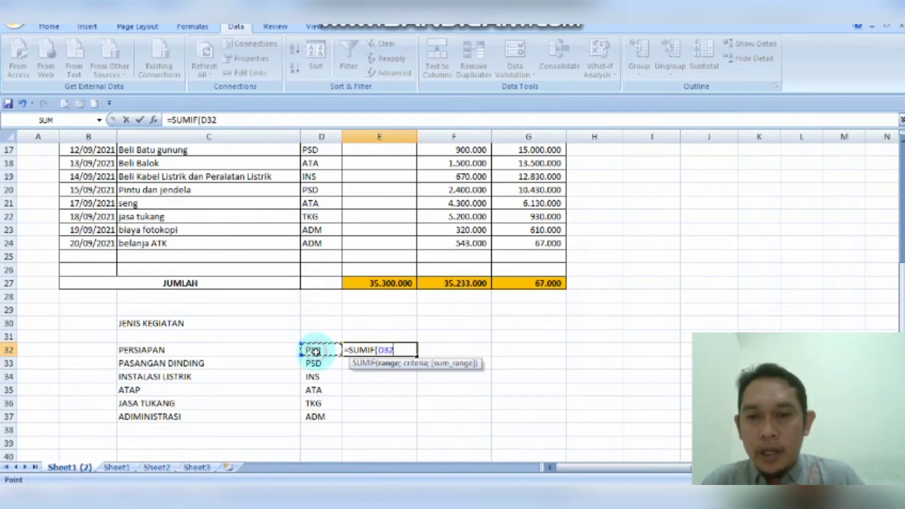
{"action": "left_click_drag", "start_coordinate": [315, 352], "coordinate": [316, 415]}
{"action": "left_click", "coordinate": [329, 242]}
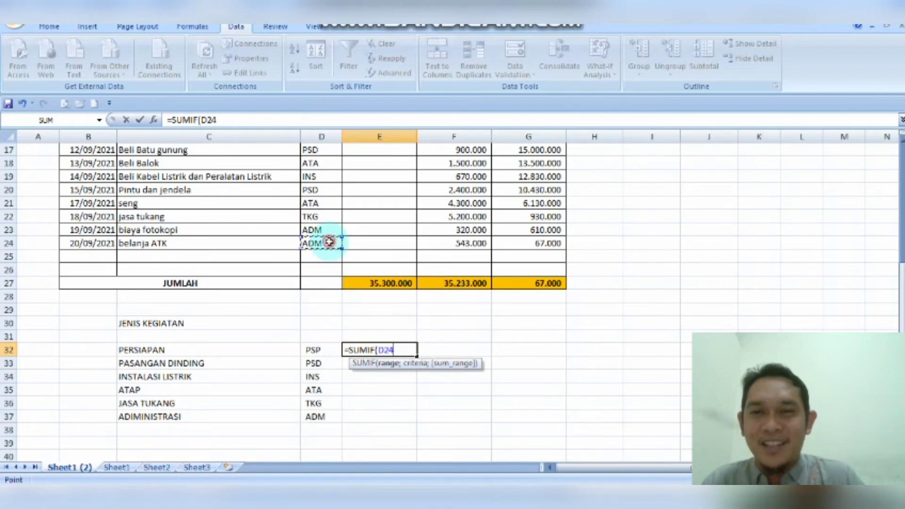
{"action": "key", "text": "Up"}
{"action": "key", "text": "Up"}
{"action": "key", "text": "Up"}
{"action": "key", "text": "Up"}
{"action": "key", "text": "Up"}
{"action": "key", "text": "Up"}
{"action": "key", "text": "Up"}
{"action": "key", "text": "Up"}
{"action": "key", "text": "Up"}
{"action": "key", "text": "Up"}
{"action": "key", "text": "Up"}
{"action": "key", "text": "Up"}
{"action": "key", "text": "Up"}
{"action": "key", "text": "Up"}
{"action": "key", "text": "Up"}
{"action": "key", "text": "Up"}
{"action": "key", "text": "Up"}
{"action": "key", "text": "Up"}
{"action": "key", "text": "Up"}
{"action": "key", "text": "Up"}
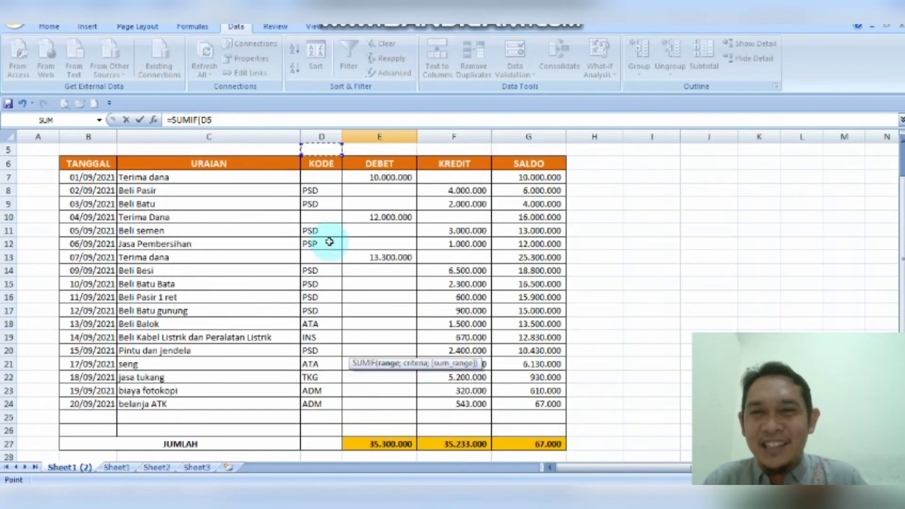
{"action": "key", "text": "Down"}
{"action": "key", "text": "Down"}
{"action": "key", "text": "Down"}
{"action": "key", "text": "Down"}
{"action": "key", "text": "Right"}
{"action": "key", "text": "Right"}
{"action": "key", "text": "shift+Down"}
{"action": "key", "text": "shift+Down"}
{"action": "key", "text": "shift+Down"}
{"action": "key", "text": "shift+Down"}
{"action": "key", "text": "shift+Down"}
{"action": "key", "text": "shift+Down"}
{"action": "key", "text": "shift+Down"}
{"action": "key", "text": "shift+Down"}
{"action": "key", "text": "shift+Down"}
{"action": "key", "text": "shift+Down"}
{"action": "key", "text": "shift+Down"}
{"action": "key", "text": "shift+Down"}
{"action": "key", "text": "shift+Down"}
{"action": "key", "text": "shift+Down"}
{"action": "key", "text": "shift+Down"}
{"action": "key", "text": "shift+Down"}
{"action": "key", "text": "shift+Down"}
{"action": "key", "text": "shift+Down"}
{"action": "key", "text": "shift+Down"}
{"action": "key", "text": "shift+Down"}
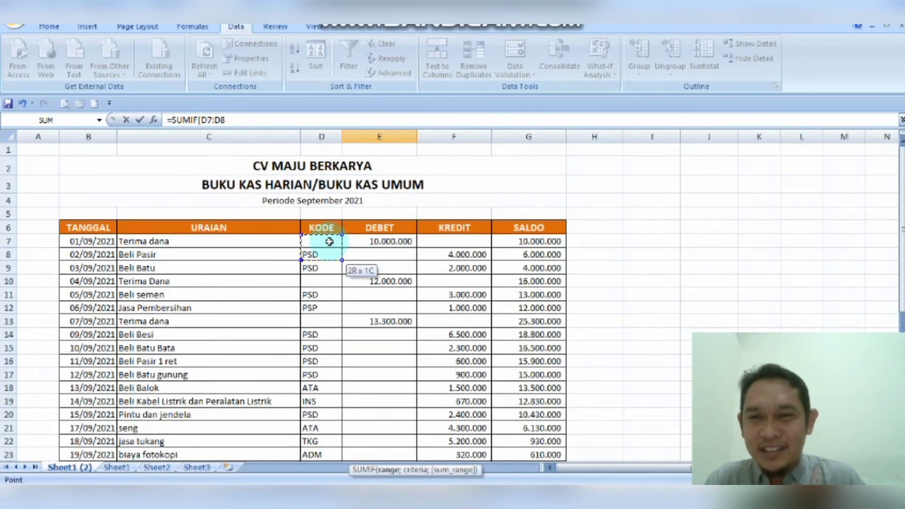
{"action": "key", "text": "shift+Up"}
{"action": "key", "text": "shift+Up"}
{"action": "key", "text": "shift+Up"}
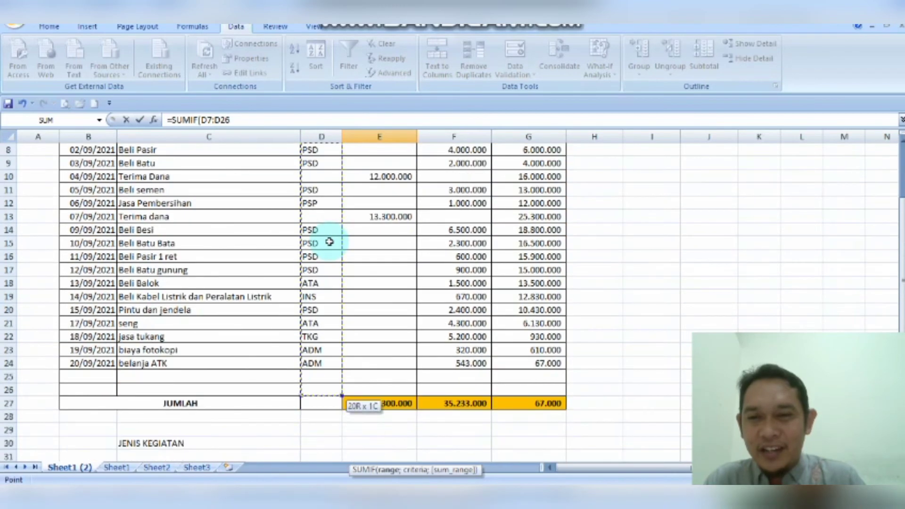
{"action": "type", "text": ";"}
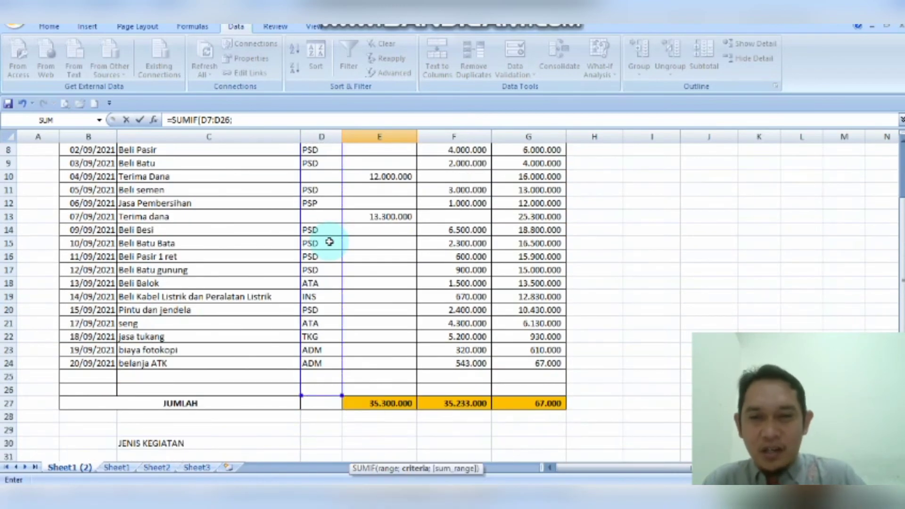
{"action": "left_click", "coordinate": [309, 441]}
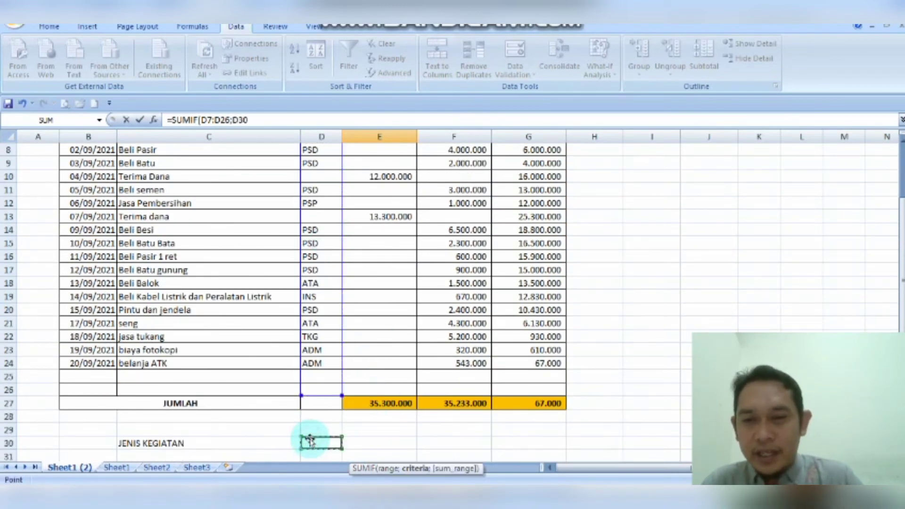
{"action": "key", "text": "Down"}
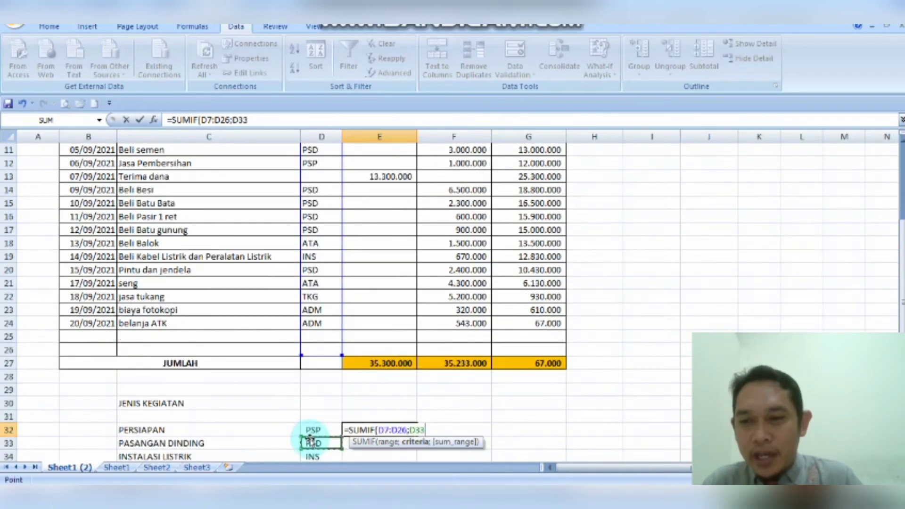
{"action": "key", "text": "Up"}
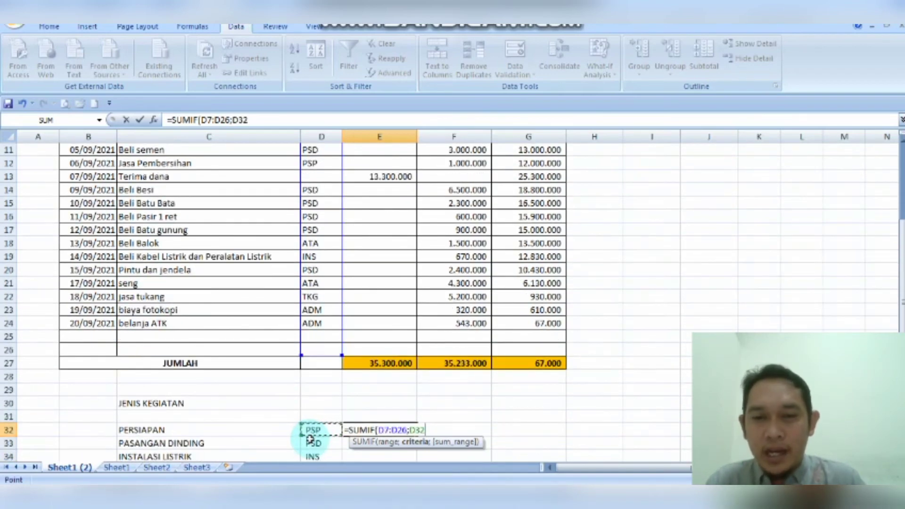
{"action": "type", "text": ";"}
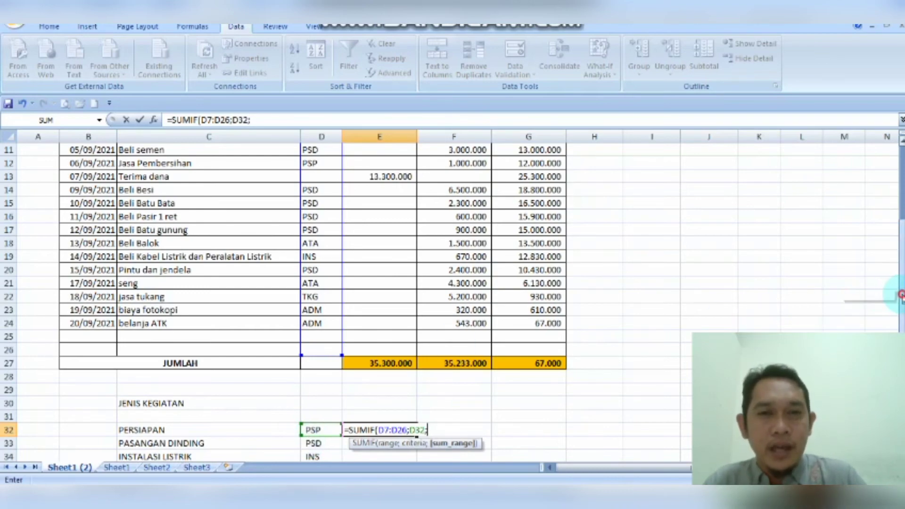
{"action": "scroll", "coordinate": [898, 294], "scroll_direction": "up", "scroll_amount": 4}
{"action": "left_click_drag", "start_coordinate": [464, 251], "coordinate": [465, 249]}
{"action": "scroll", "coordinate": [465, 249], "scroll_direction": "down", "scroll_amount": 4}
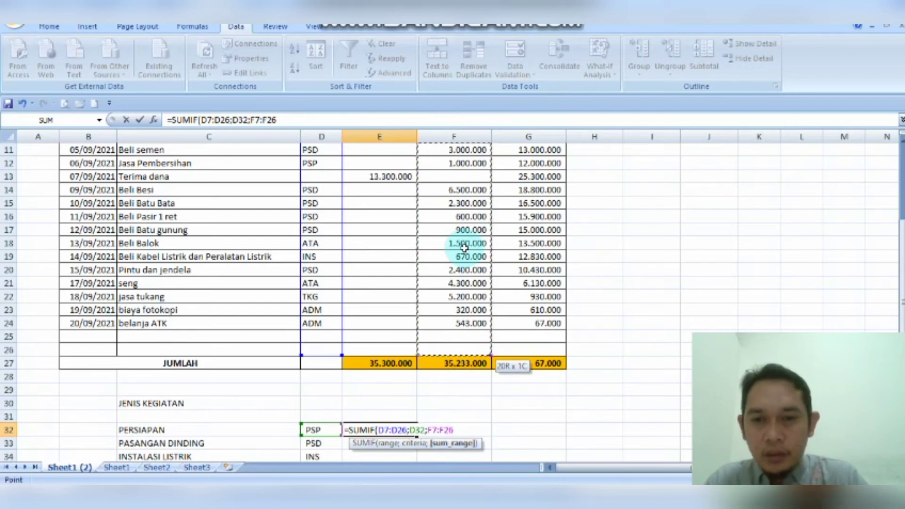
{"action": "type", "text": "0"}
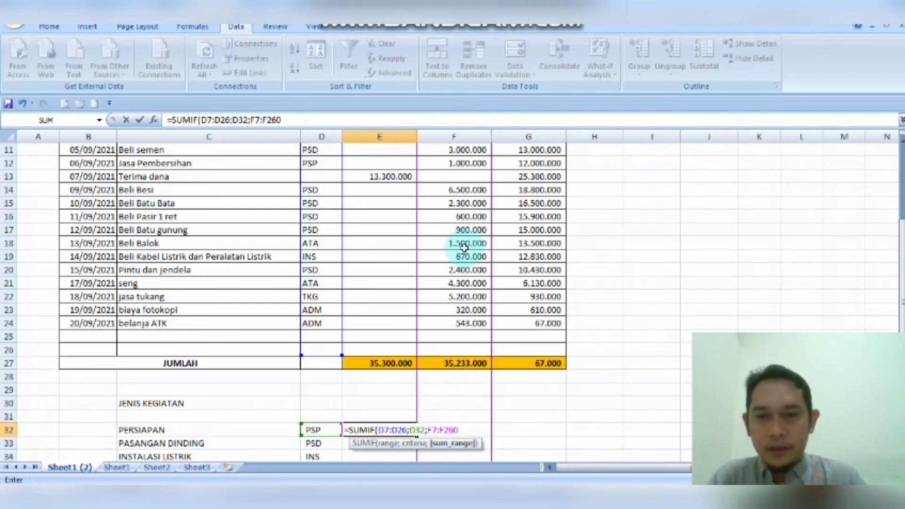
{"action": "key", "text": "Escape"}
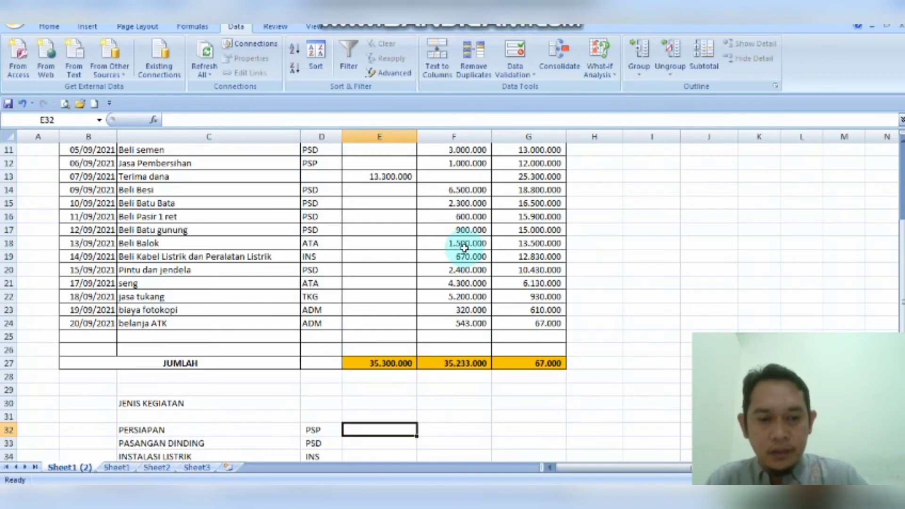
Step: Total the PERSIAPAN expenses in E32 with the formula =SUMIF(D7:D24;D32;F7:F24)
{"action": "type", "text": "=SUMIF("}
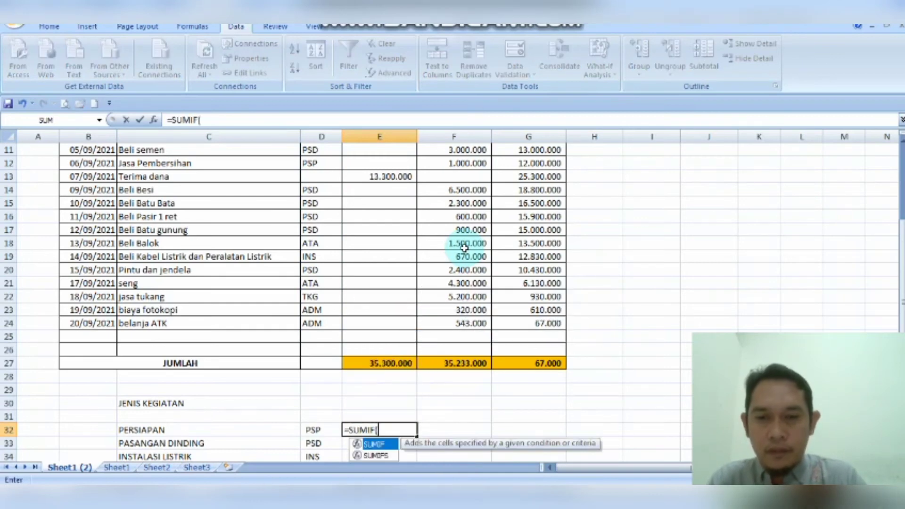
{"action": "left_click", "coordinate": [333, 321]}
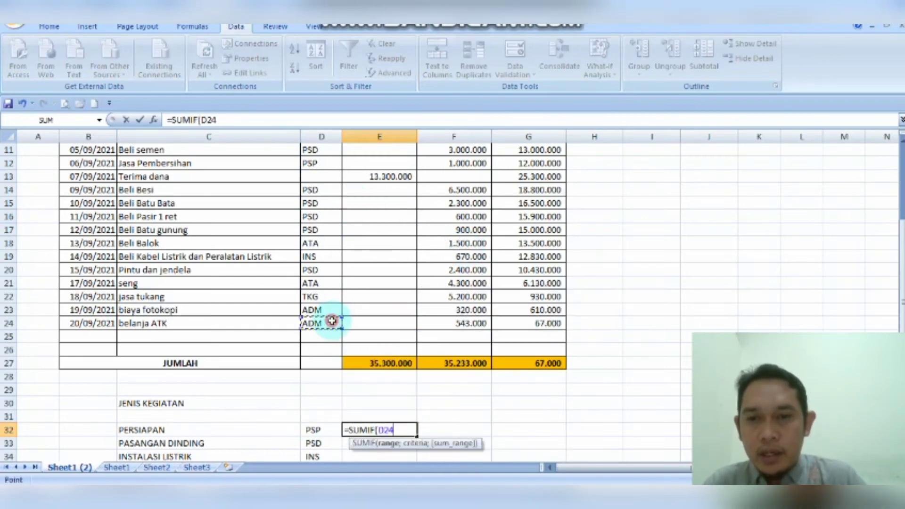
{"action": "left_click_drag", "start_coordinate": [333, 321], "coordinate": [324, 188]}
{"action": "type", "text": ";"}
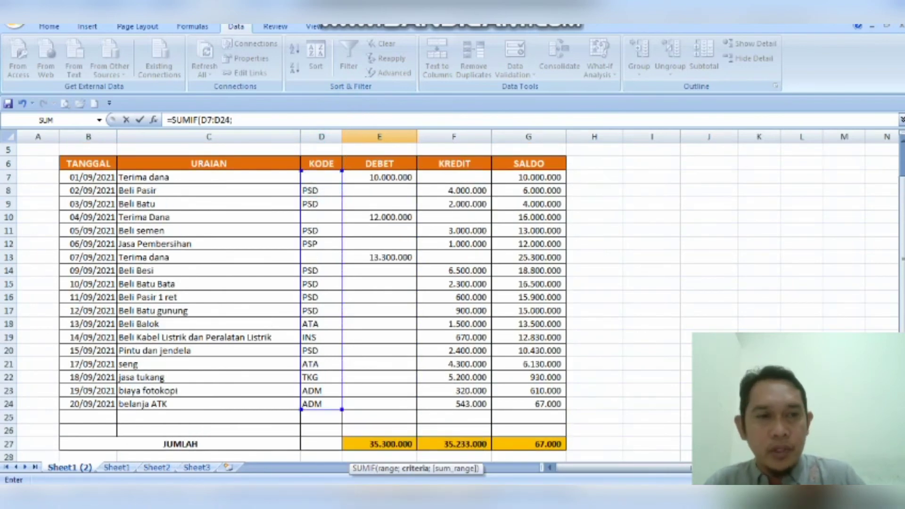
{"action": "left_click_drag", "start_coordinate": [902, 205], "coordinate": [902, 292]}
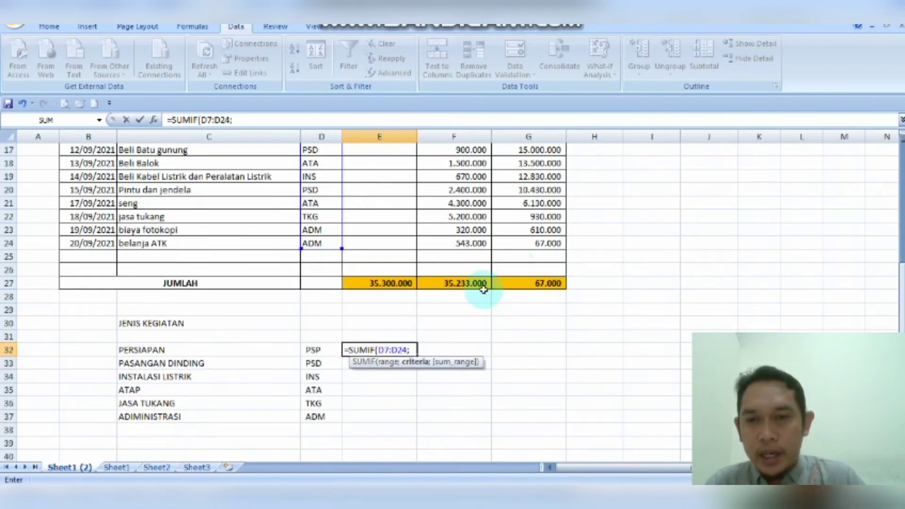
{"action": "left_click", "coordinate": [318, 350]}
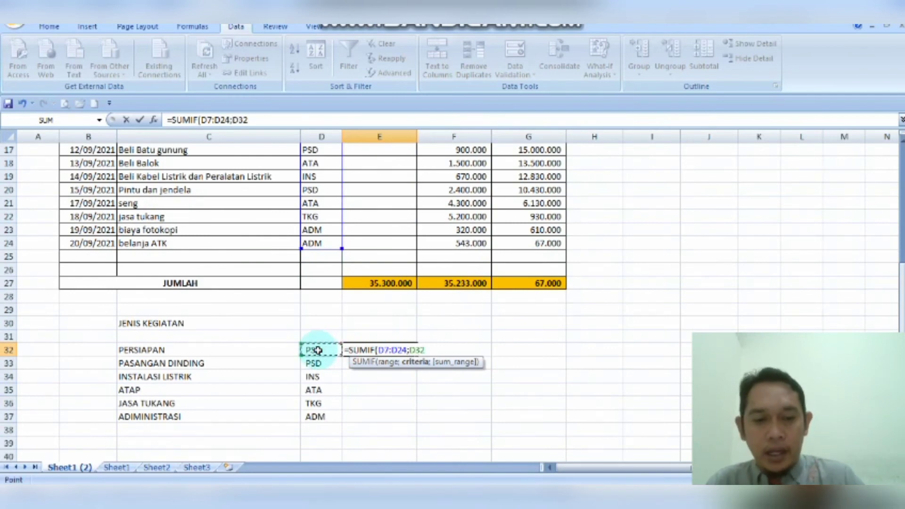
{"action": "type", "text": ";"}
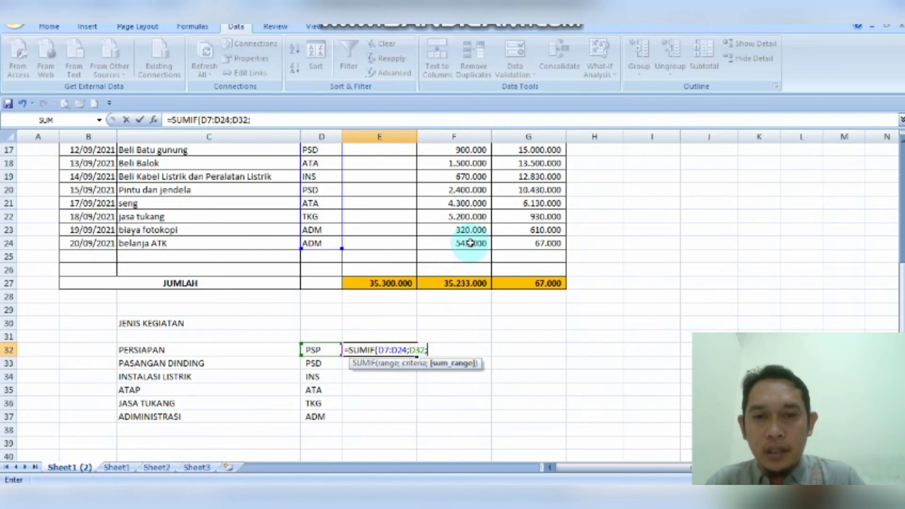
{"action": "left_click_drag", "start_coordinate": [470, 243], "coordinate": [475, 177]}
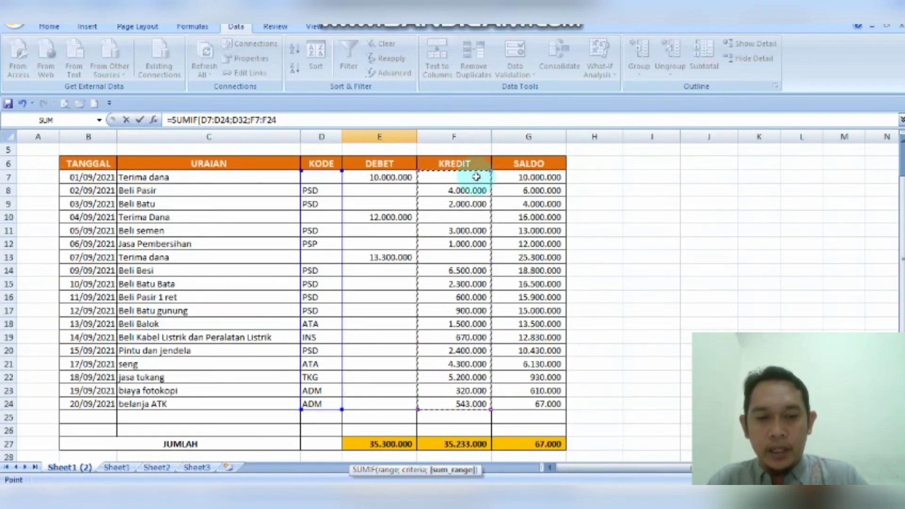
{"action": "type", "text": ")"}
{"action": "key", "text": "Return"}
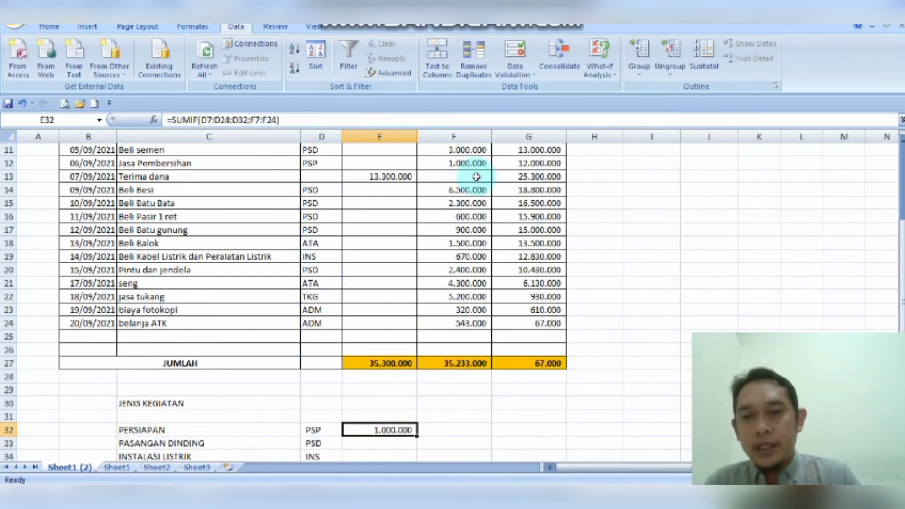
Step: Check the PERSIAPAN total against the transactions coded PSP in the cash book's KODE and KREDIT columns
{"action": "key", "text": "Left"}
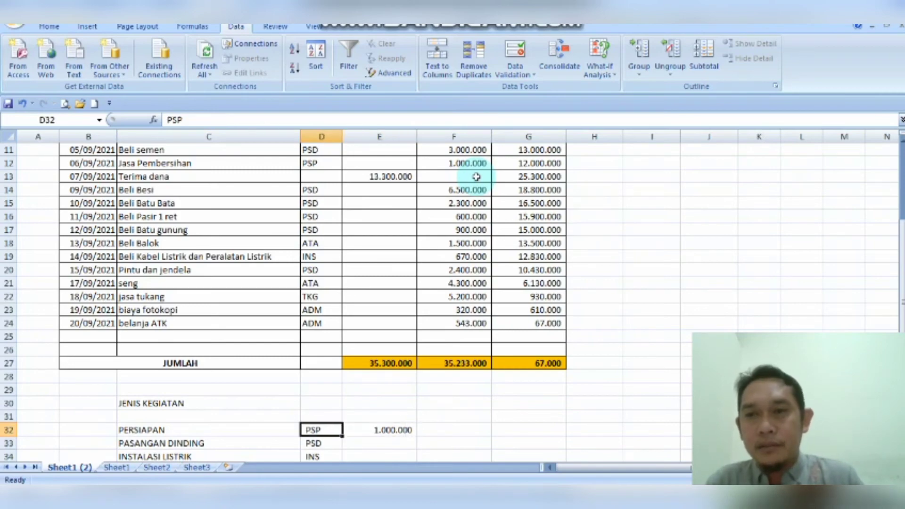
{"action": "key", "text": "Up"}
{"action": "key", "text": "Up"}
{"action": "key", "text": "Up"}
{"action": "key", "text": "Up"}
{"action": "key", "text": "Up"}
{"action": "key", "text": "Up"}
{"action": "key", "text": "Up"}
{"action": "key", "text": "Up"}
{"action": "key", "text": "Up"}
{"action": "key", "text": "Up"}
{"action": "key", "text": "Up"}
{"action": "key", "text": "Up"}
{"action": "key", "text": "Up"}
{"action": "key", "text": "Up"}
{"action": "key", "text": "Up"}
{"action": "key", "text": "Up"}
{"action": "key", "text": "Up"}
{"action": "key", "text": "Up"}
{"action": "key", "text": "Up"}
{"action": "key", "text": "Up"}
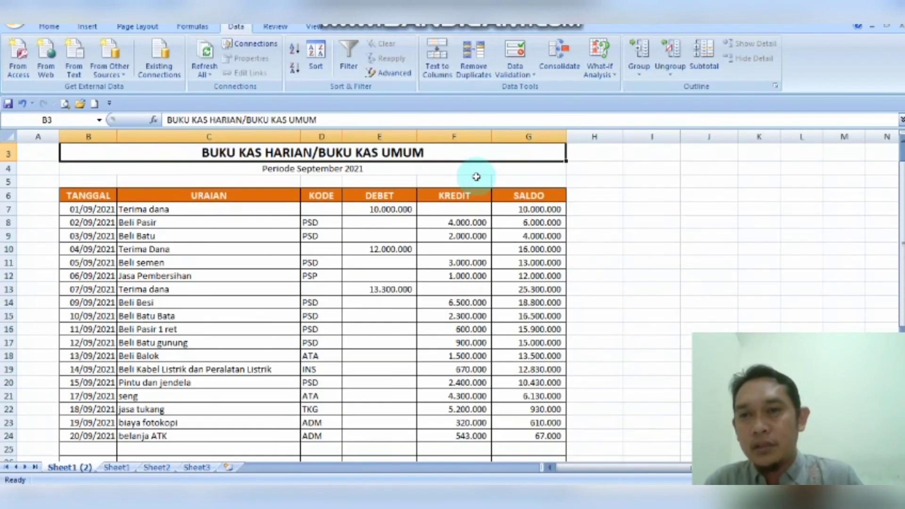
{"action": "key", "text": "Down"}
{"action": "key", "text": "Down"}
{"action": "key", "text": "Down"}
{"action": "key", "text": "Down"}
{"action": "key", "text": "Down"}
{"action": "key", "text": "Down"}
{"action": "key", "text": "Down"}
{"action": "key", "text": "Down"}
{"action": "key", "text": "Down"}
{"action": "key", "text": "Down"}
{"action": "key", "text": "Down"}
{"action": "key", "text": "Down"}
{"action": "key", "text": "Down"}
{"action": "key", "text": "Down"}
{"action": "key", "text": "Down"}
{"action": "key", "text": "Down"}
{"action": "key", "text": "Down"}
{"action": "key", "text": "Down"}
{"action": "key", "text": "Down"}
{"action": "key", "text": "Down"}
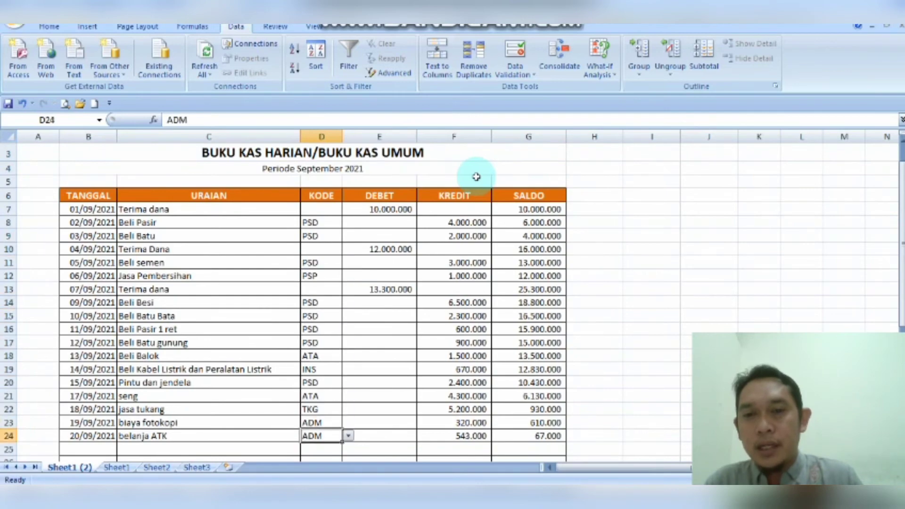
Step: Go back to the PERSIAPAN total in E32 and review its SUMIF formula against the cash book rows above
{"action": "key", "text": "Down"}
{"action": "key", "text": "Down"}
{"action": "key", "text": "Down"}
{"action": "key", "text": "Down"}
{"action": "key", "text": "Down"}
{"action": "key", "text": "Down"}
{"action": "key", "text": "Down"}
{"action": "key", "text": "Down"}
{"action": "key", "text": "Down"}
{"action": "key", "text": "Up"}
{"action": "key", "text": "Right"}
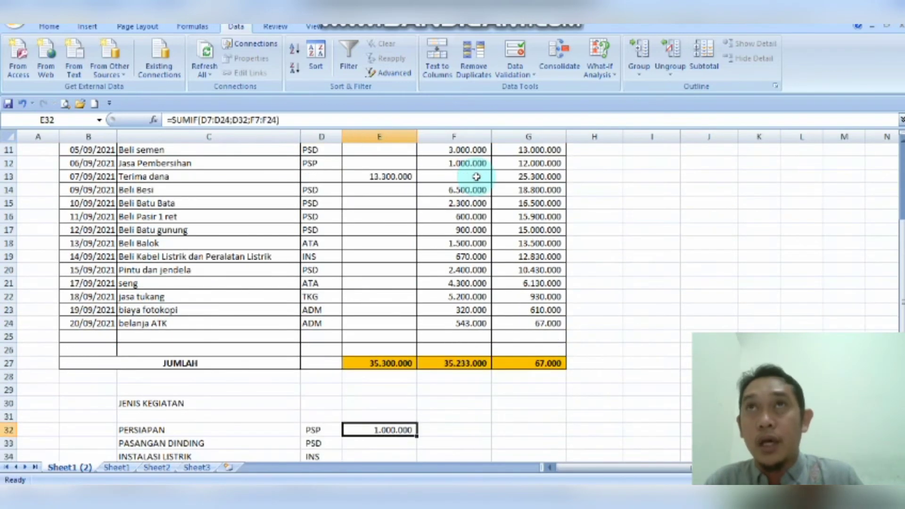
{"action": "key", "text": "Up"}
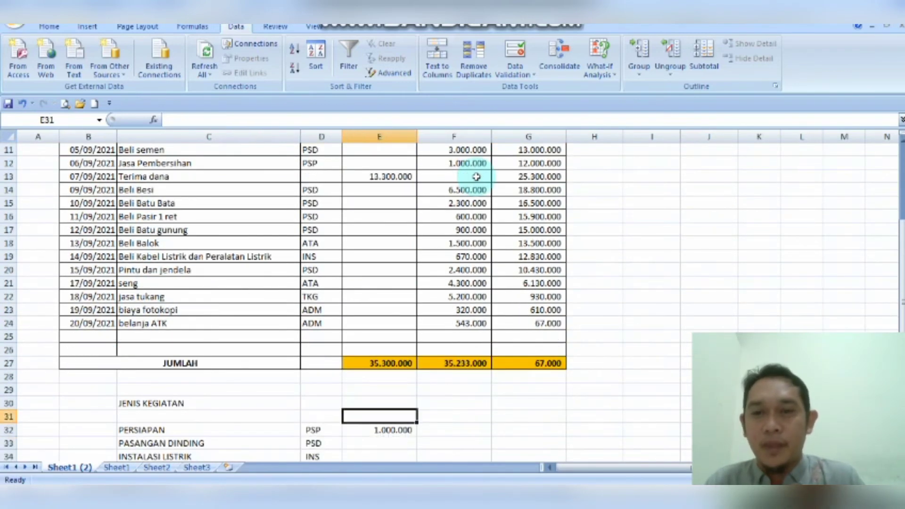
{"action": "key", "text": "Down"}
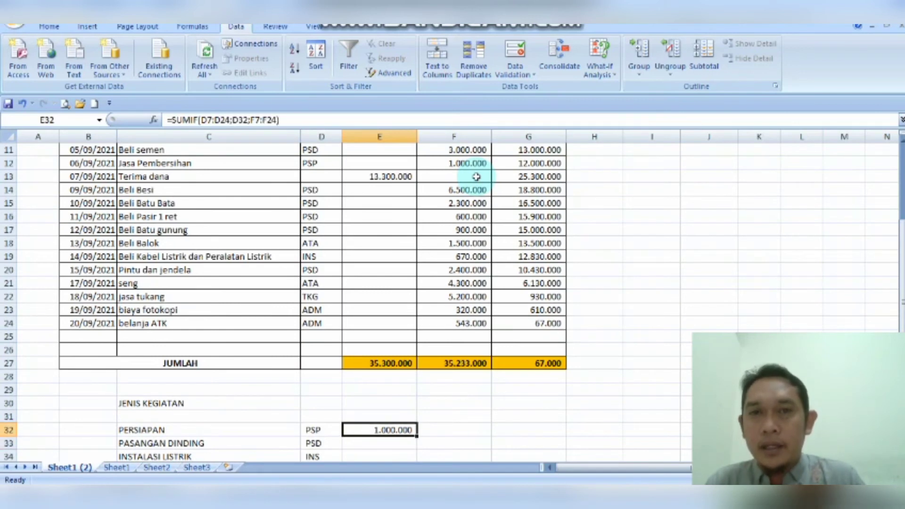
{"action": "left_click", "coordinate": [253, 150]}
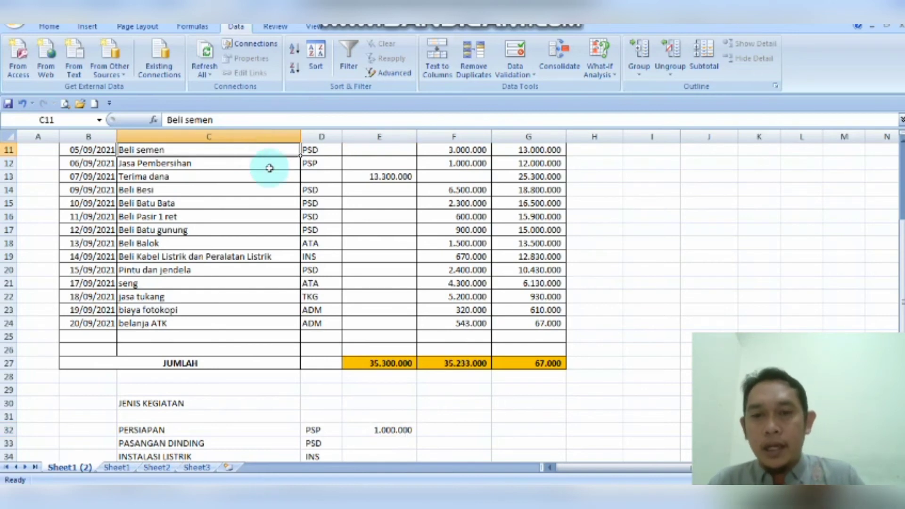
{"action": "left_click", "coordinate": [391, 430]}
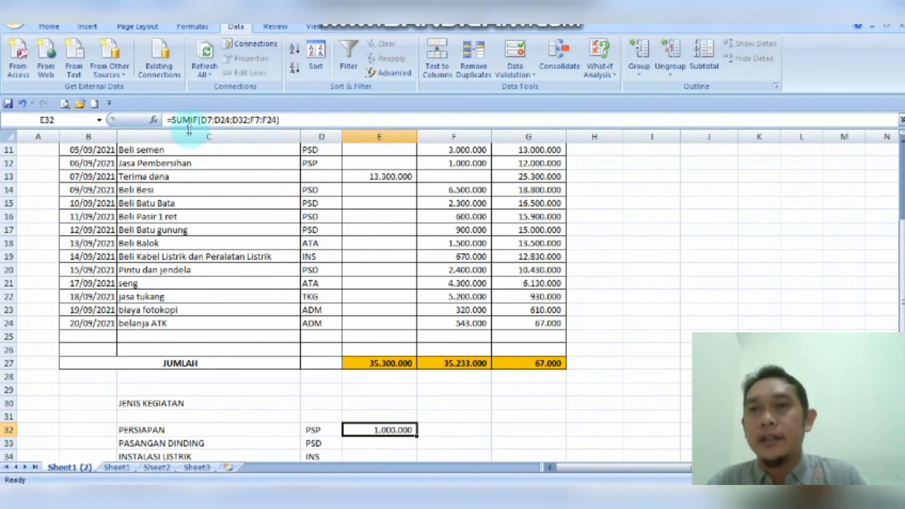
{"action": "left_click", "coordinate": [213, 118]}
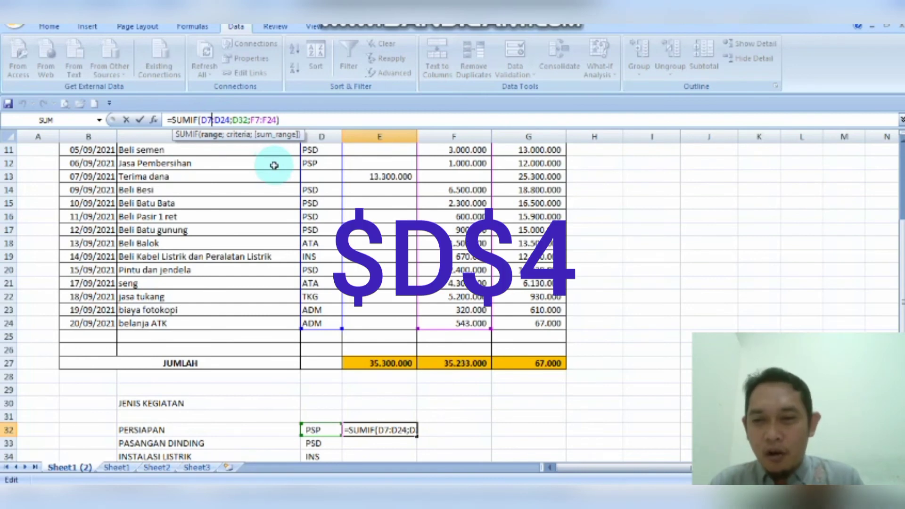
{"action": "key", "text": "Return"}
{"action": "scroll", "coordinate": [274, 165], "scroll_direction": "down", "scroll_amount": 1}
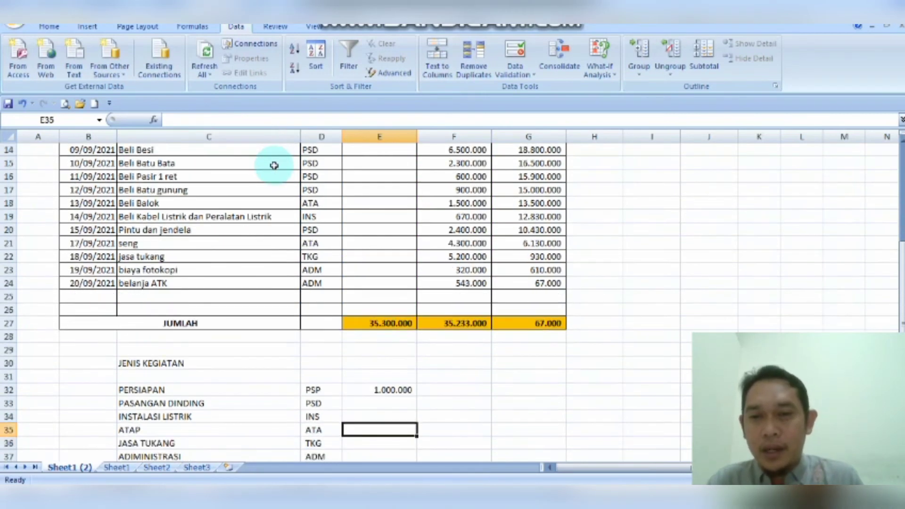
Step: Make the criteria range in E32's SUMIF formula absolute as $D$7:$D$24
{"action": "key", "text": "Up"}
{"action": "key", "text": "F2"}
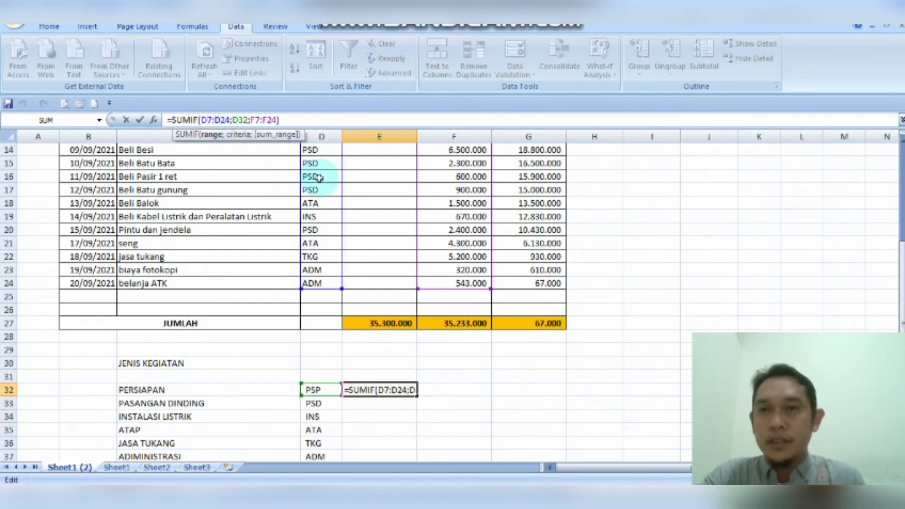
{"action": "key", "text": "F4"}
{"action": "key", "text": "Right"}
{"action": "key", "text": "Right"}
{"action": "key", "text": "F4"}
Step: Make the sum range in E32's SUMIF absolute as $F$7:$F$24 and fill the formula down to the ADIMINISTRASI row (E37)
{"action": "key", "text": "Right"}
{"action": "key", "text": "Right"}
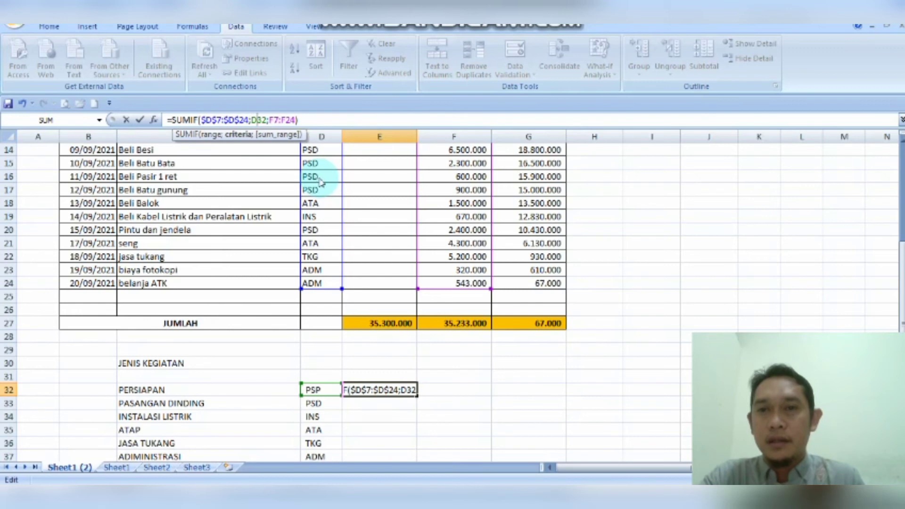
{"action": "key", "text": "Right"}
{"action": "key", "text": "Right"}
{"action": "key", "text": "Right"}
{"action": "key", "text": "F4"}
{"action": "key", "text": "Right"}
{"action": "key", "text": "Right"}
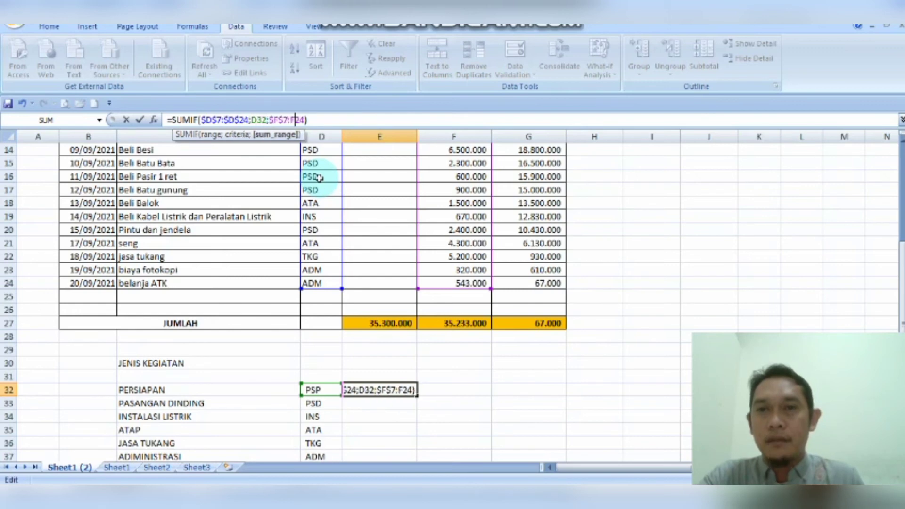
{"action": "key", "text": "F4"}
{"action": "key", "text": "Return"}
{"action": "key", "text": "Up"}
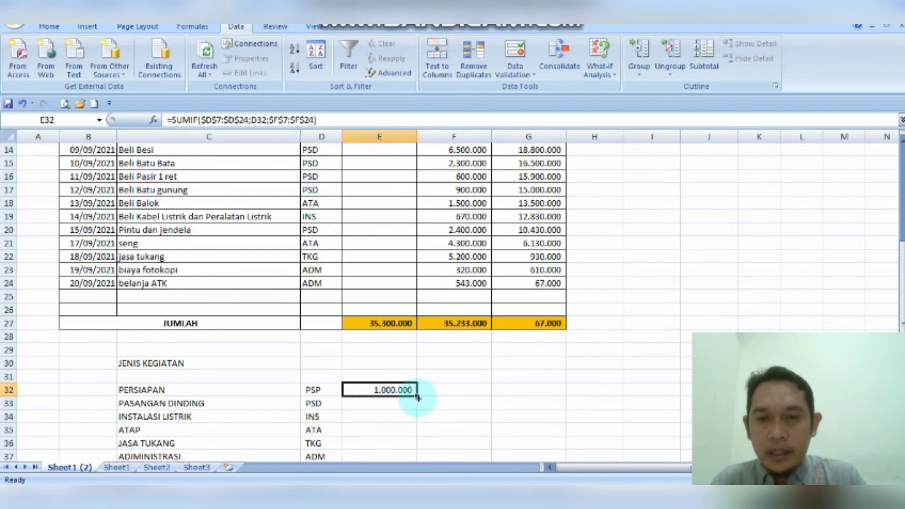
{"action": "mouse_move", "coordinate": [417, 396]}
{"action": "left_mouse_down"}
{"action": "mouse_move", "coordinate": [410, 457]}
{"action": "mouse_move", "coordinate": [411, 410]}
{"action": "mouse_move", "coordinate": [413, 440]}
{"action": "left_mouse_up"}
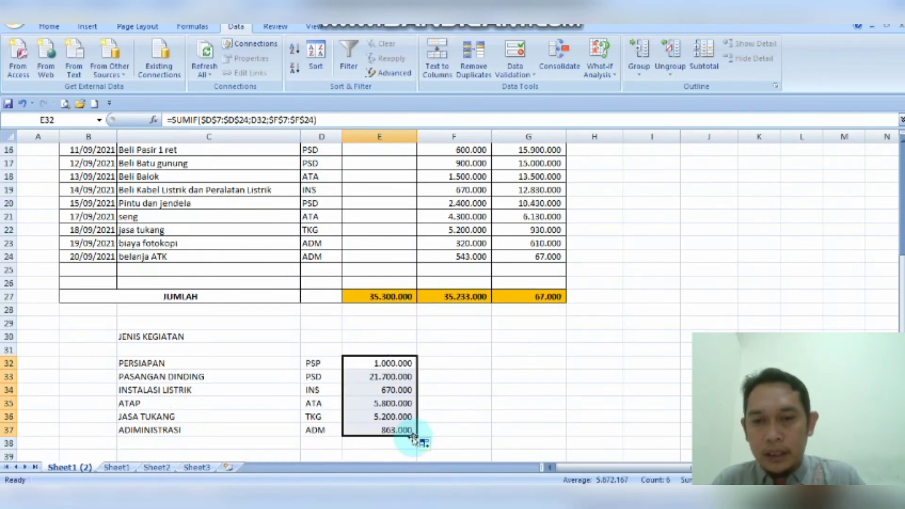
{"action": "left_click", "coordinate": [373, 448]}
{"action": "type", "text": "=S"}
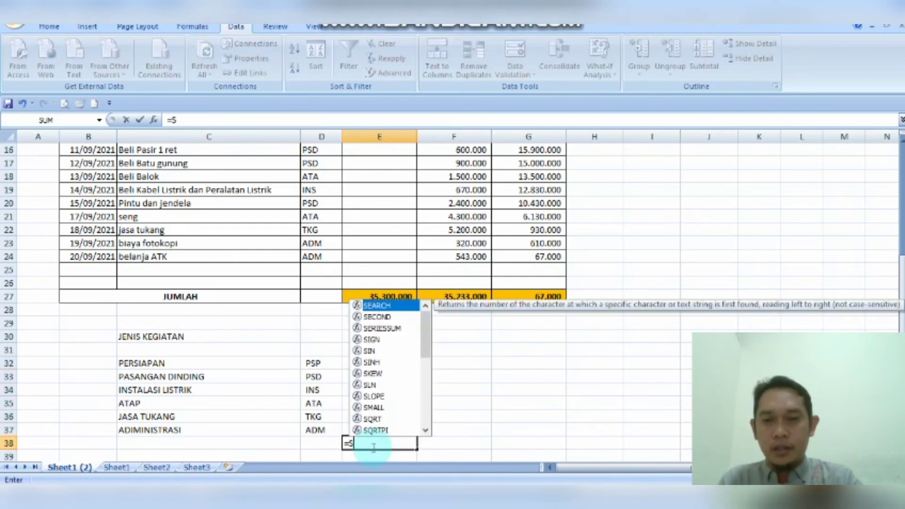
{"action": "type", "text": "UM("}
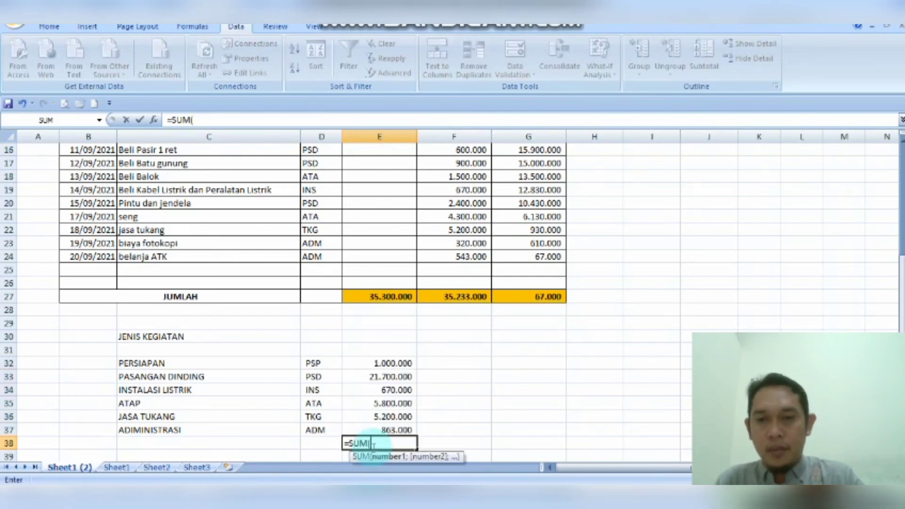
{"action": "key", "text": "Up"}
{"action": "key", "text": "shift+Up"}
{"action": "key", "text": "shift+Up"}
{"action": "key", "text": "shift+Up"}
{"action": "key", "text": "shift+Up"}
{"action": "key", "text": "shift+Up"}
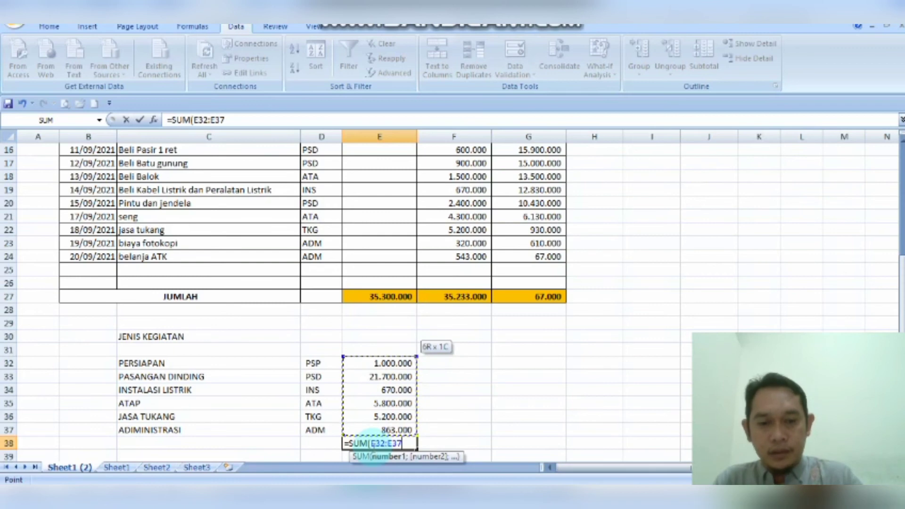
{"action": "type", "text": ")"}
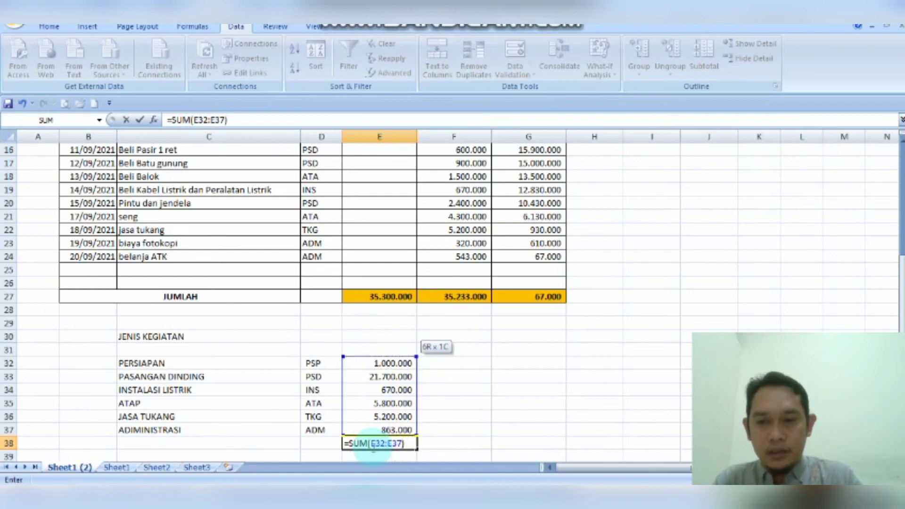
{"action": "key", "text": "Escape"}
Step: Add up the activity totals in E38 with the formula =SUM(E32:E37) for comparison with the KREDIT total in F27
{"action": "left_click_drag", "start_coordinate": [403, 366], "coordinate": [397, 430]}
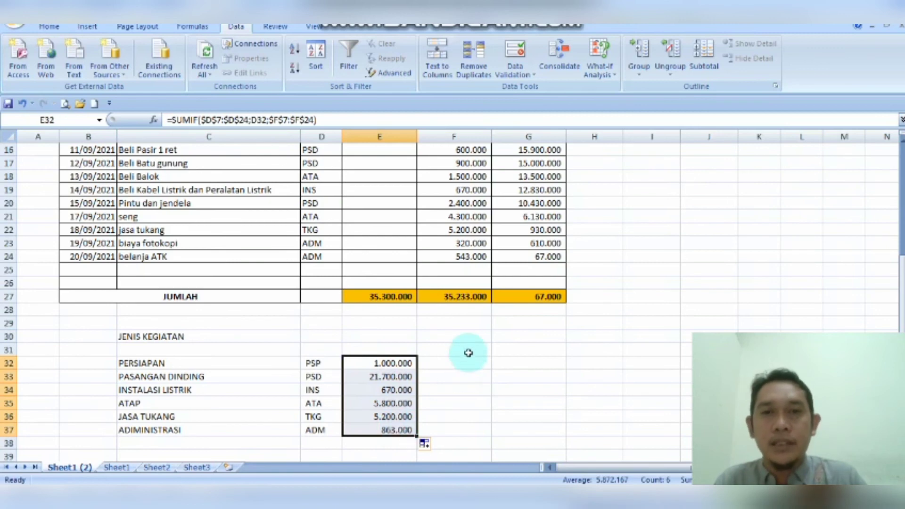
{"action": "left_click", "coordinate": [464, 300]}
{"action": "left_click_drag", "start_coordinate": [376, 364], "coordinate": [378, 429]}
{"action": "left_click", "coordinate": [441, 295]}
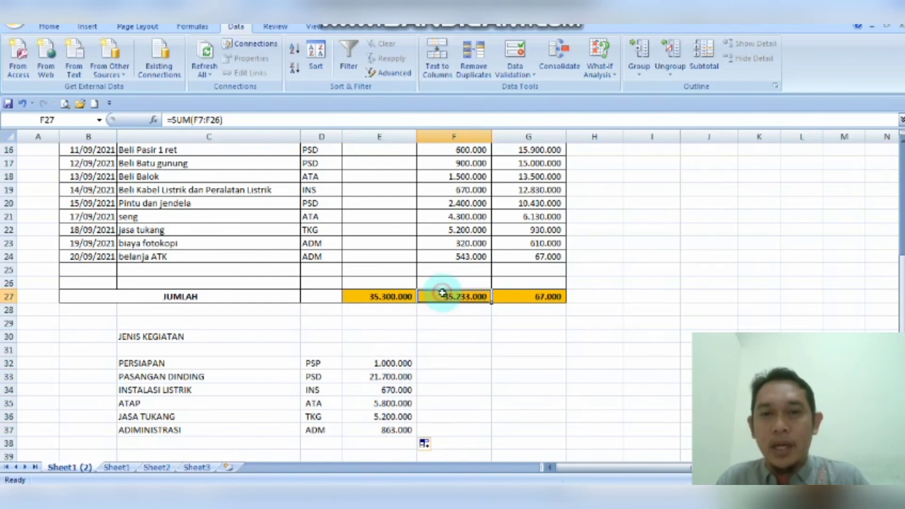
{"action": "left_click", "coordinate": [373, 443]}
{"action": "type", "text": "=SUM("}
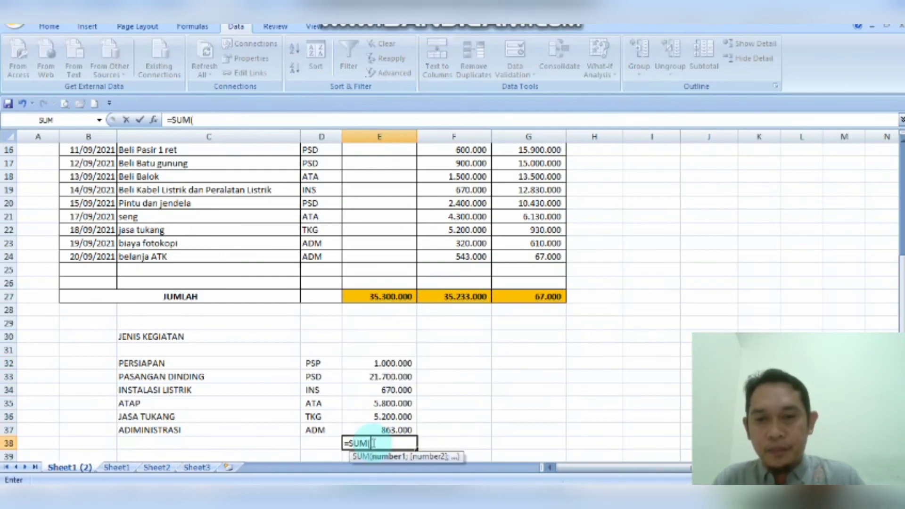
{"action": "left_click_drag", "start_coordinate": [375, 417], "coordinate": [376, 364]}
{"action": "key", "text": "Return"}
{"action": "key", "text": "Up"}
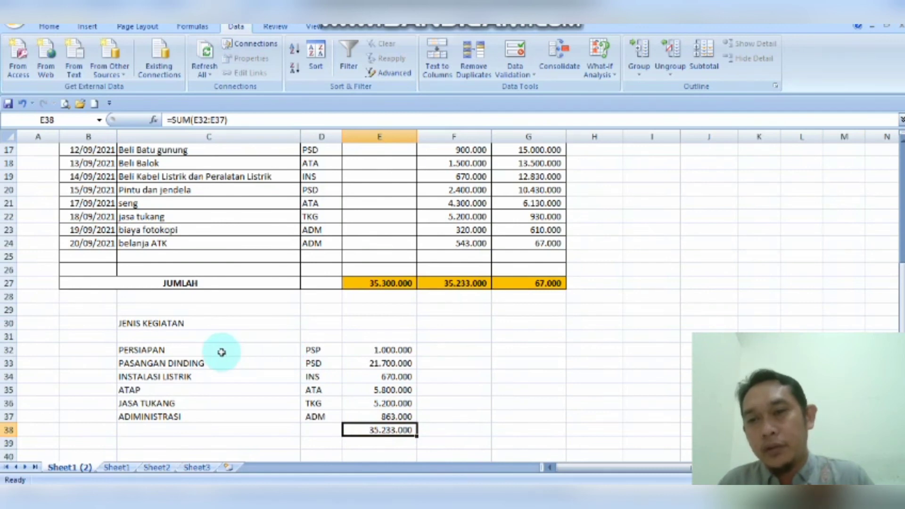
Step: Merge and center the JENIS KEGIATAN heading across C30:E30 in bold, and shrink the height of blank row 31
{"action": "left_click_drag", "start_coordinate": [141, 324], "coordinate": [390, 321]}
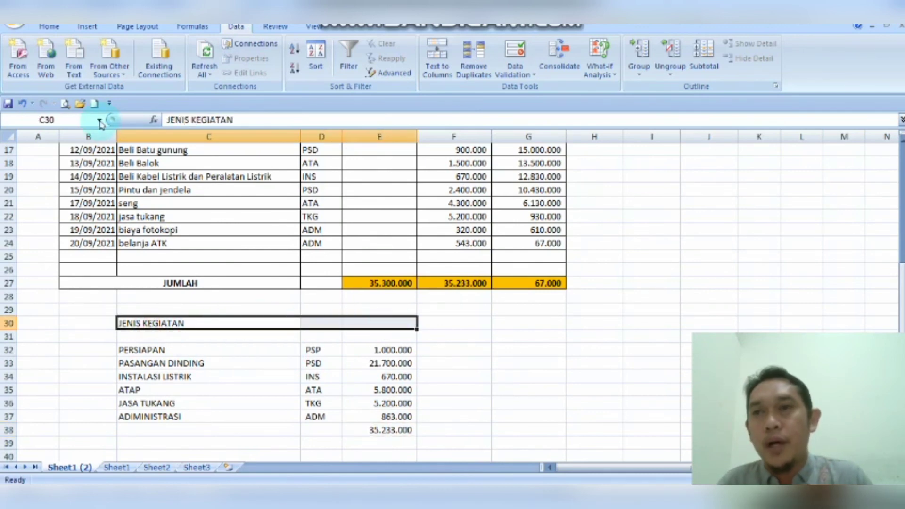
{"action": "left_click", "coordinate": [49, 26]}
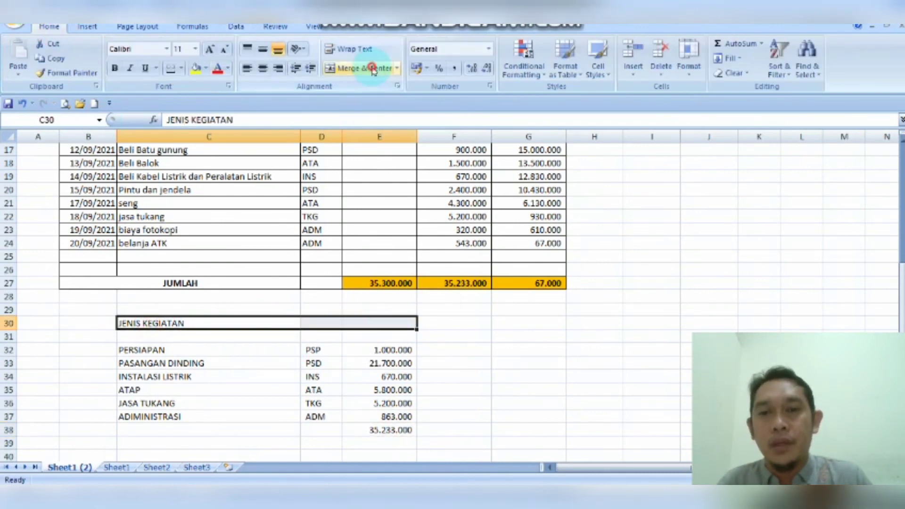
{"action": "left_click", "coordinate": [362, 68]}
{"action": "left_click", "coordinate": [115, 68]}
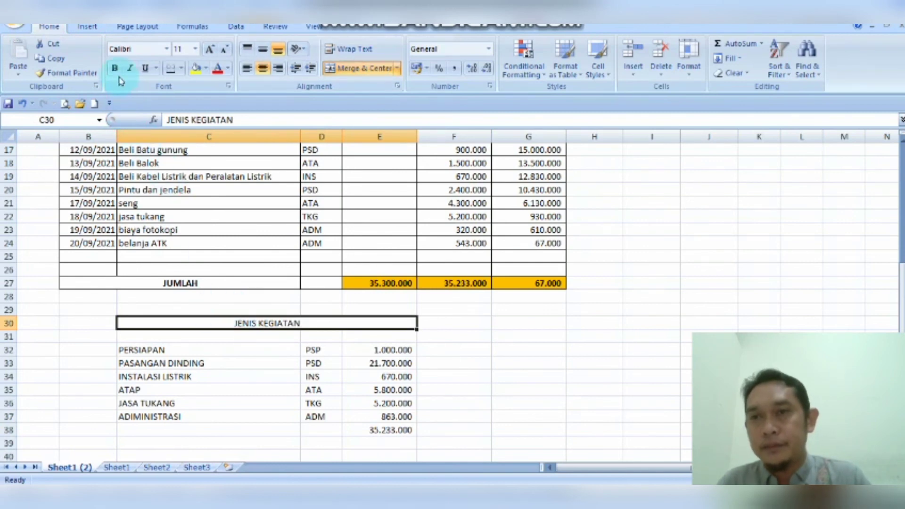
{"action": "left_click_drag", "start_coordinate": [9, 343], "coordinate": [8, 332]}
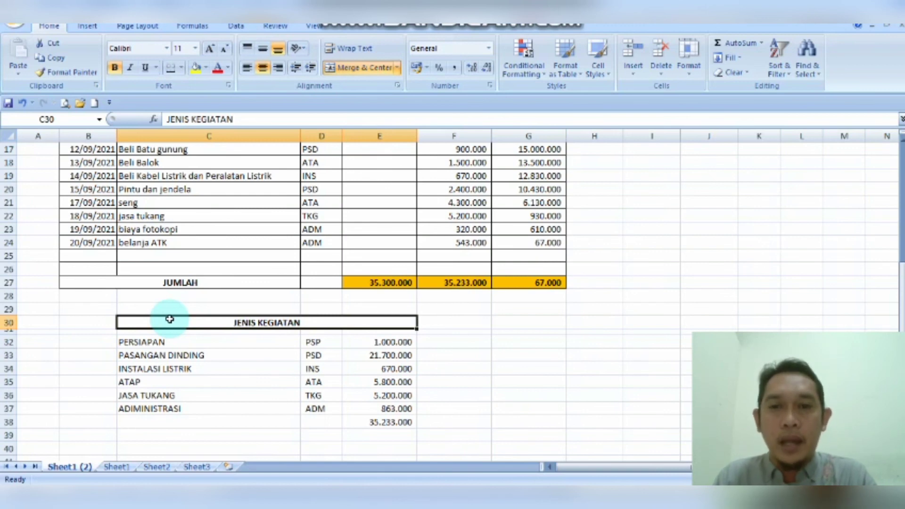
Step: Review the sheet from the cash book title down through the transactions to the JENIS KEGIATAN totals
{"action": "key", "text": "Up"}
{"action": "key", "text": "Up"}
{"action": "key", "text": "Up"}
{"action": "key", "text": "Up"}
{"action": "key", "text": "Up"}
{"action": "key", "text": "Up"}
{"action": "key", "text": "Up"}
{"action": "key", "text": "Up"}
{"action": "key", "text": "Up"}
{"action": "key", "text": "Up"}
{"action": "key", "text": "Up"}
{"action": "key", "text": "Up"}
{"action": "key", "text": "Up"}
{"action": "key", "text": "Up"}
{"action": "key", "text": "Up"}
{"action": "key", "text": "Up"}
{"action": "key", "text": "Up"}
{"action": "key", "text": "Up"}
{"action": "key", "text": "Up"}
{"action": "key", "text": "Up"}
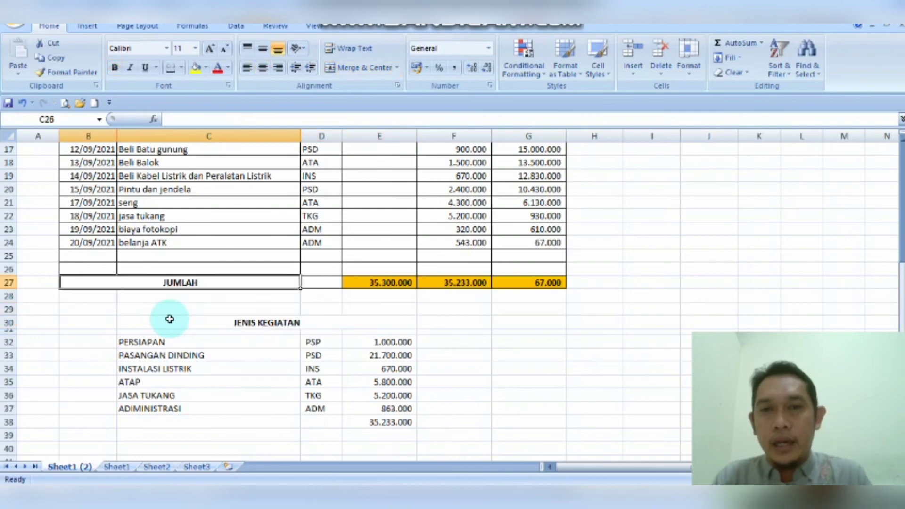
{"action": "key", "text": "Up"}
{"action": "key", "text": "Down"}
{"action": "key", "text": "Down"}
{"action": "key", "text": "Down"}
{"action": "key", "text": "Down"}
{"action": "key", "text": "Down"}
{"action": "key", "text": "Down"}
{"action": "key", "text": "Down"}
{"action": "key", "text": "Down"}
{"action": "key", "text": "Down"}
{"action": "key", "text": "Down"}
{"action": "key", "text": "Down"}
{"action": "key", "text": "Down"}
{"action": "key", "text": "Down"}
{"action": "key", "text": "Down"}
{"action": "key", "text": "Down"}
{"action": "key", "text": "Down"}
{"action": "key", "text": "Down"}
{"action": "key", "text": "Down"}
{"action": "key", "text": "Down"}
{"action": "key", "text": "Down"}
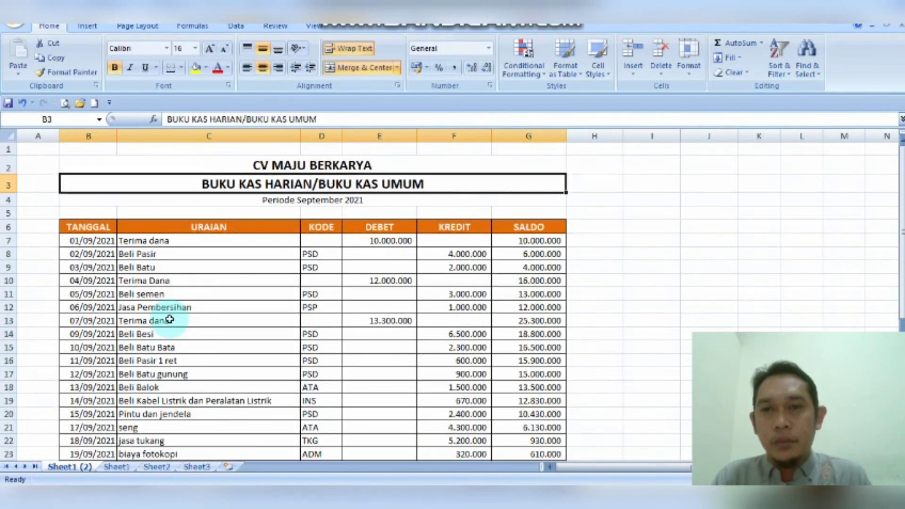
{"action": "key", "text": "Down"}
{"action": "key", "text": "Down"}
{"action": "key", "text": "Down"}
{"action": "key", "text": "Down"}
{"action": "key", "text": "Down"}
{"action": "key", "text": "Down"}
{"action": "key", "text": "Down"}
{"action": "key", "text": "Down"}
{"action": "key", "text": "Down"}
{"action": "key", "text": "Down"}
{"action": "key", "text": "Down"}
Step: Apply borders to every cell of the activity summary table, C32:E38
{"action": "key", "text": "Up"}
{"action": "key", "text": "Up"}
{"action": "key", "text": "Up"}
{"action": "key", "text": "Up"}
{"action": "key", "text": "Up"}
{"action": "key", "text": "Up"}
{"action": "key", "text": "Up"}
{"action": "key", "text": "Up"}
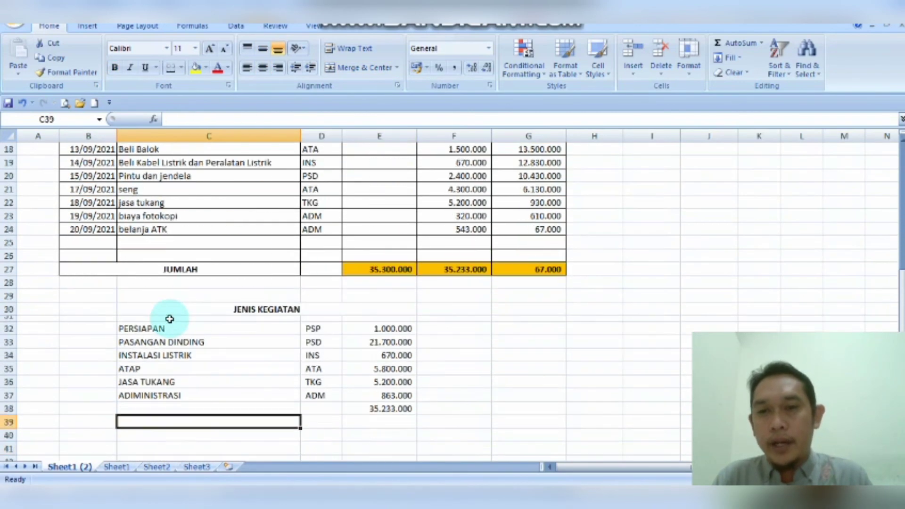
{"action": "key", "text": "Up"}
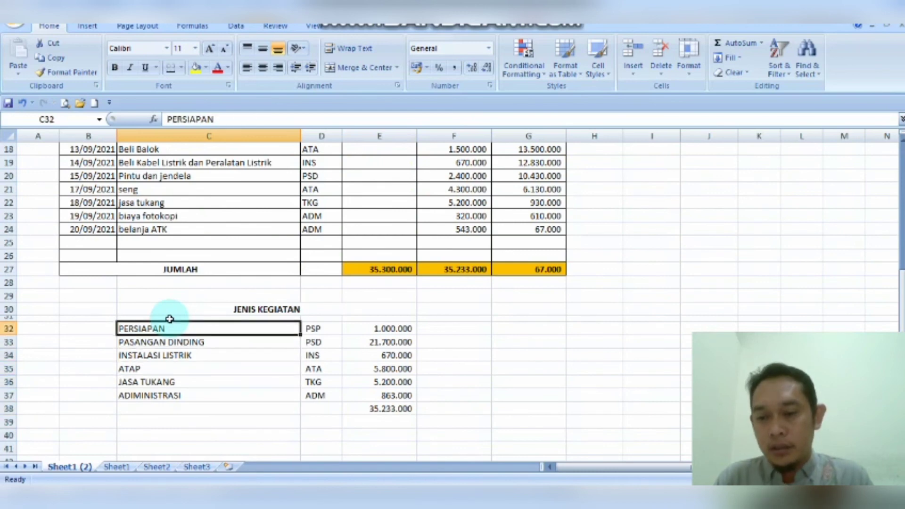
{"action": "key", "text": "shift+Right"}
{"action": "key", "text": "shift+Right"}
{"action": "key", "text": "shift+Down"}
{"action": "key", "text": "shift+Down"}
{"action": "key", "text": "shift+Down"}
{"action": "key", "text": "shift+Down"}
{"action": "key", "text": "shift+Down"}
{"action": "key", "text": "shift+Down"}
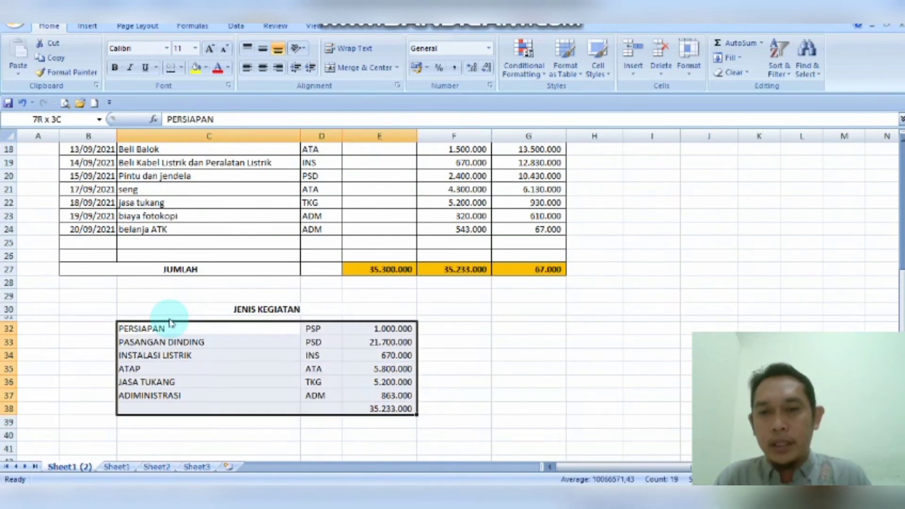
{"action": "left_click", "coordinate": [181, 68]}
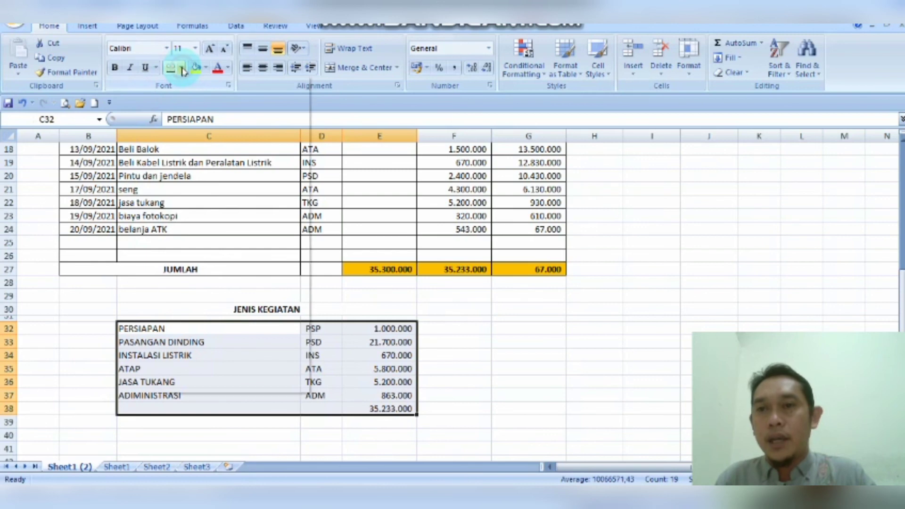
{"action": "left_click", "coordinate": [193, 173]}
{"action": "left_click", "coordinate": [272, 341]}
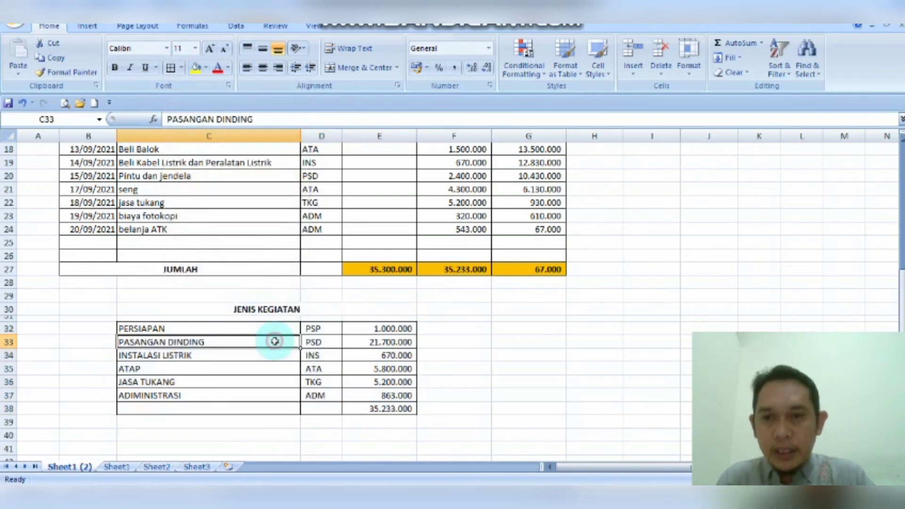